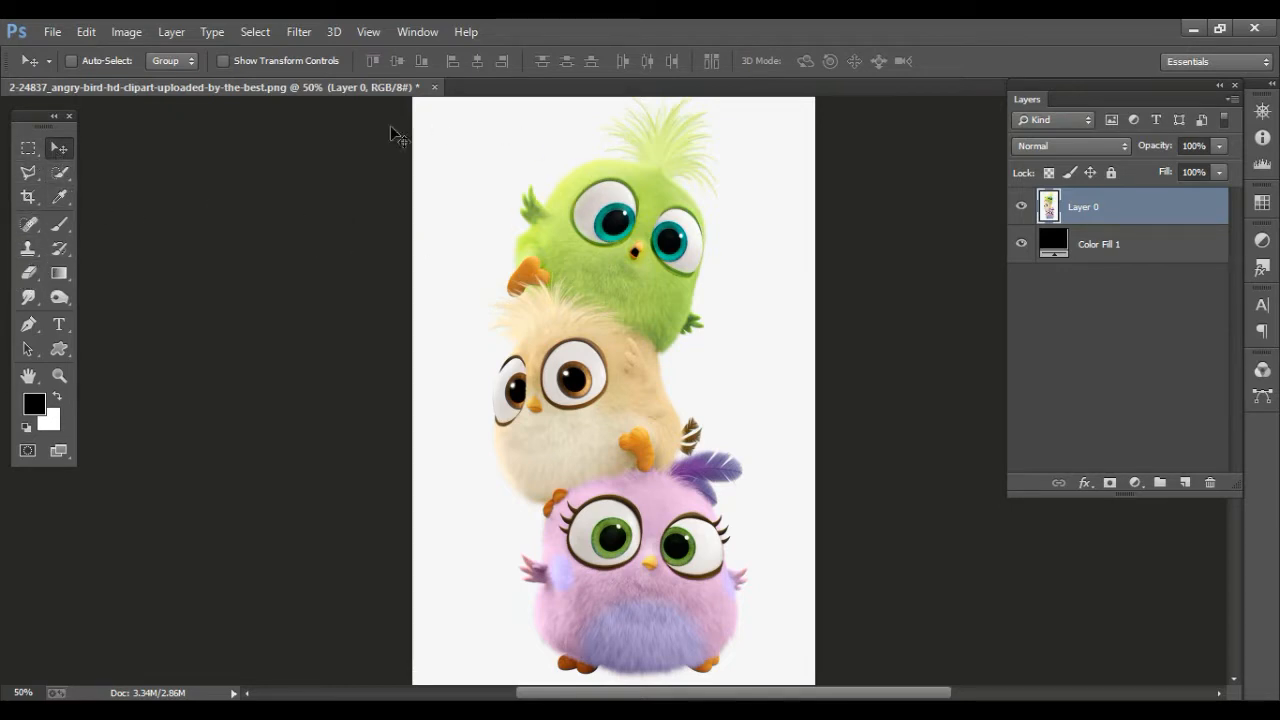
# Erase the hair tuft and the top of the green bird's head on Layer 0 with a 130 px Eraser
pyautogui.click(30, 274)
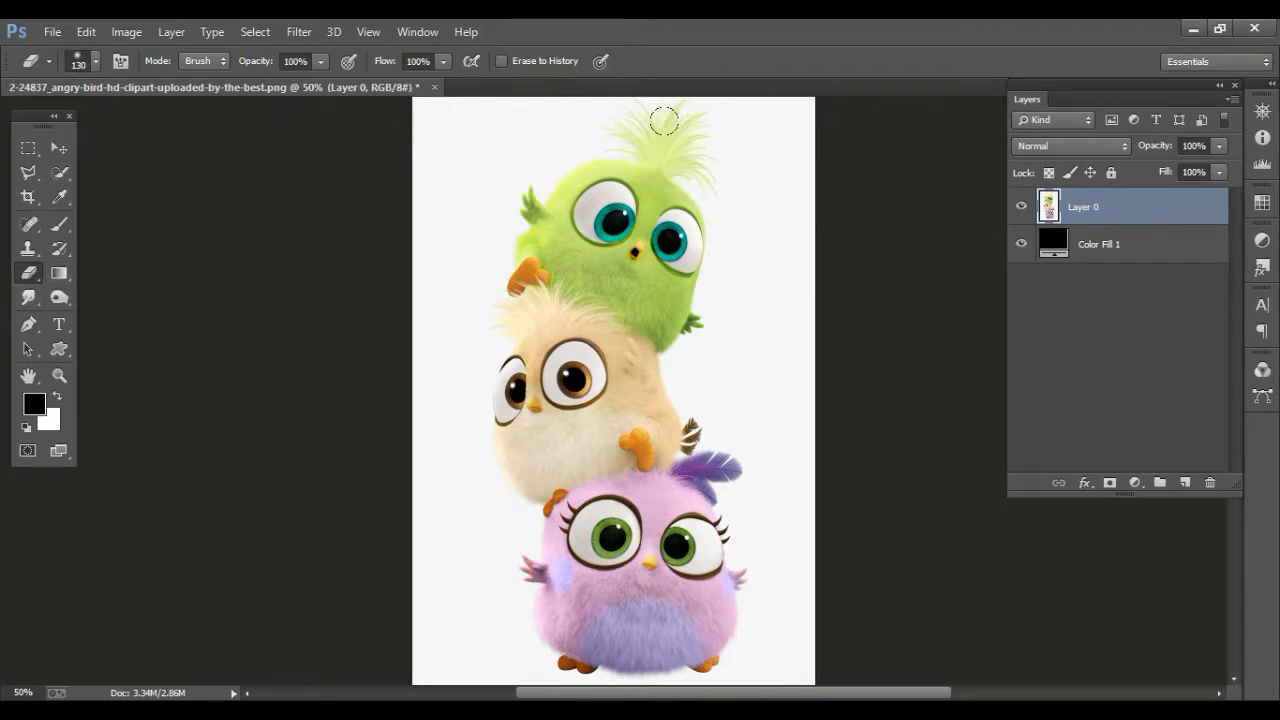
pyautogui.moveTo(617, 114)
pyautogui.mouseDown()
pyautogui.moveTo(662, 116)
pyautogui.moveTo(594, 121)
pyautogui.moveTo(671, 116)
pyautogui.moveTo(604, 110)
pyautogui.mouseUp()
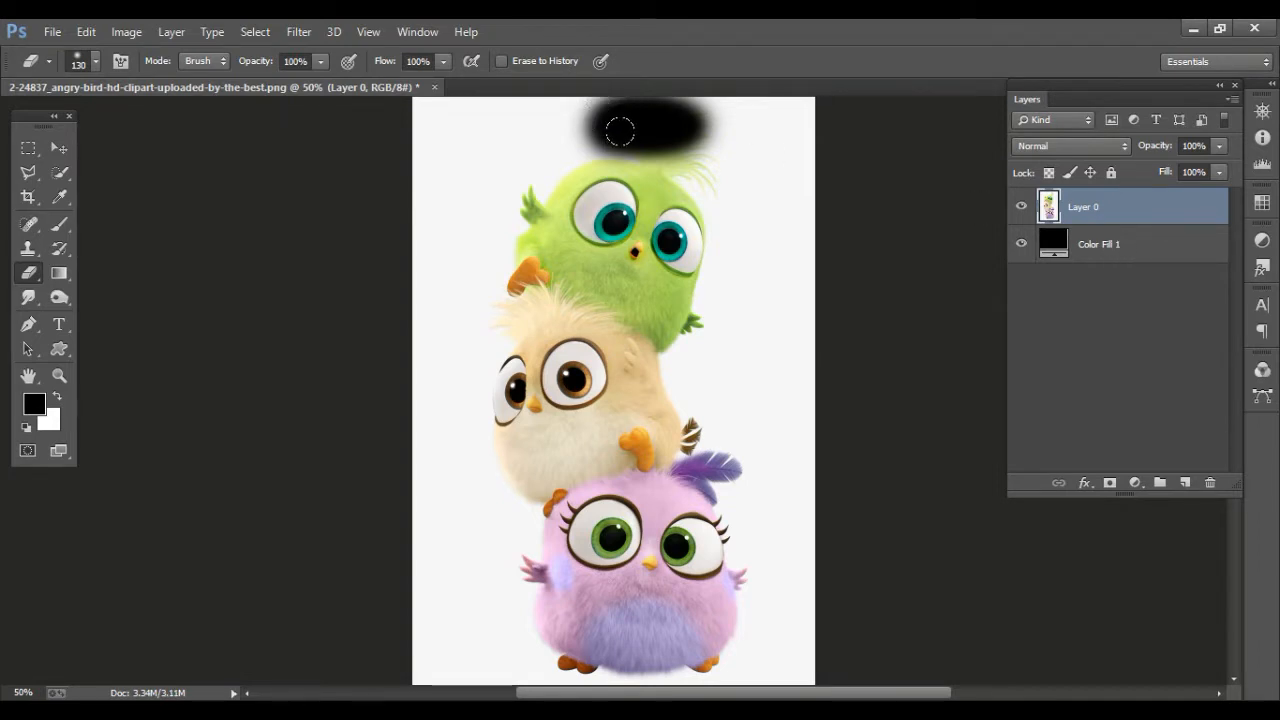
pyautogui.moveTo(599, 106)
pyautogui.mouseDown()
pyautogui.moveTo(584, 149)
pyautogui.moveTo(641, 192)
pyautogui.moveTo(690, 117)
pyautogui.moveTo(686, 140)
pyautogui.moveTo(722, 120)
pyautogui.mouseUp()
# Delete the Color Fill 1 layer and erase the rest of the green bird from Layer 0
pyautogui.click(1155, 267)
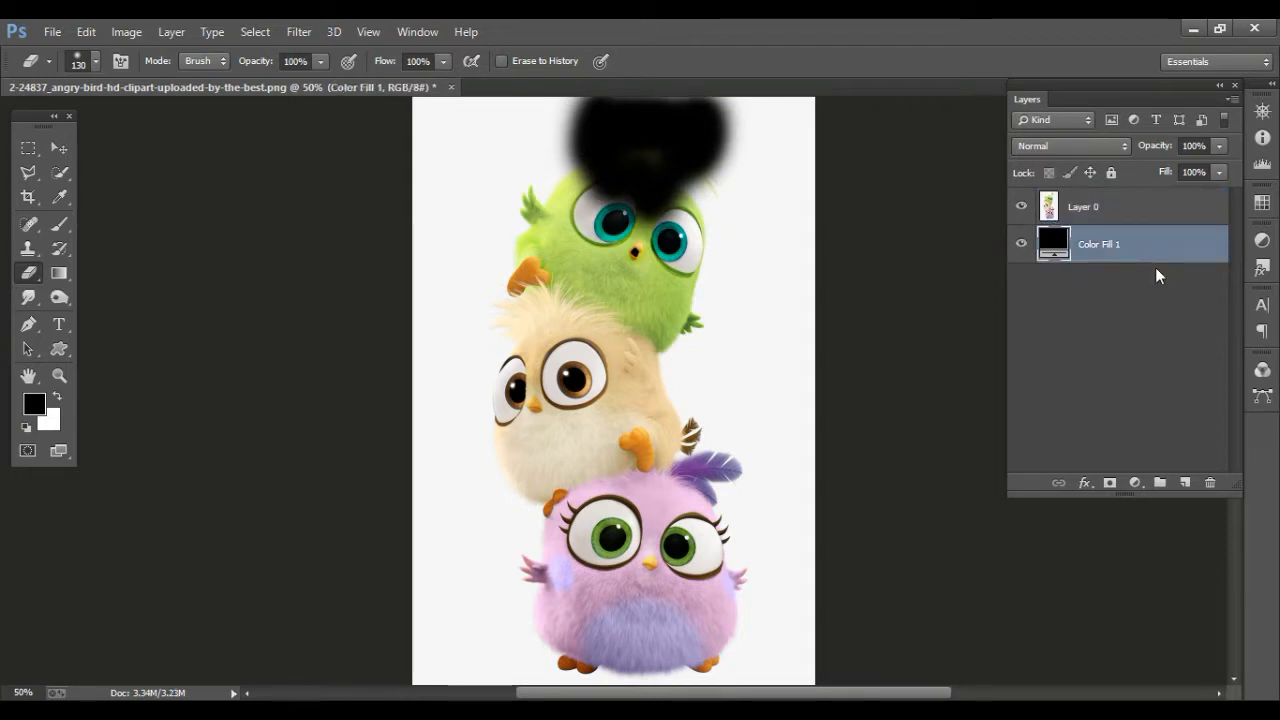
pyautogui.click(1210, 482)
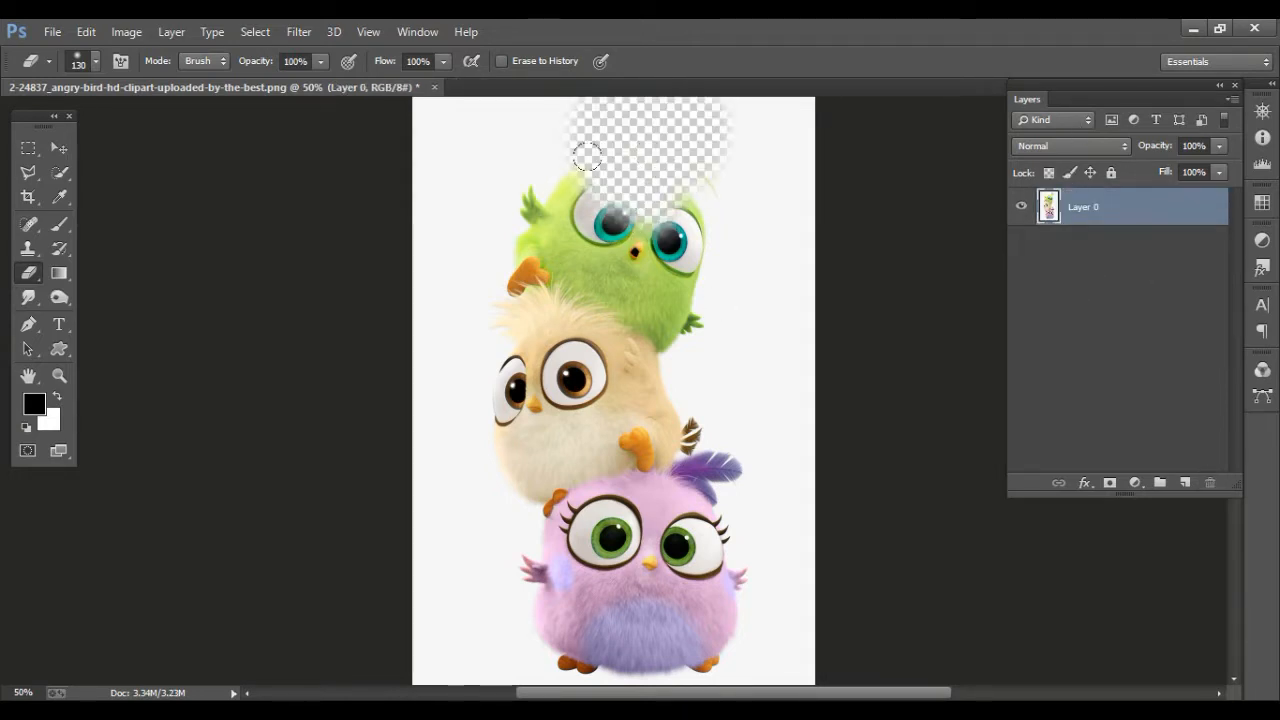
pyautogui.moveTo(587, 155)
pyautogui.mouseDown()
pyautogui.moveTo(537, 168)
pyautogui.moveTo(579, 124)
pyautogui.moveTo(607, 198)
pyautogui.moveTo(580, 178)
pyautogui.moveTo(509, 221)
pyautogui.moveTo(513, 198)
pyautogui.moveTo(557, 237)
pyautogui.moveTo(564, 226)
pyautogui.moveTo(668, 239)
pyautogui.moveTo(682, 213)
pyautogui.moveTo(703, 240)
pyautogui.moveTo(715, 221)
pyautogui.moveTo(702, 286)
pyautogui.moveTo(694, 261)
pyautogui.moveTo(676, 302)
pyautogui.moveTo(590, 262)
pyautogui.moveTo(509, 252)
pyautogui.moveTo(476, 266)
pyautogui.moveTo(492, 184)
pyautogui.moveTo(463, 245)
pyautogui.moveTo(474, 258)
pyautogui.moveTo(496, 202)
pyautogui.moveTo(657, 174)
pyautogui.moveTo(706, 278)
pyautogui.moveTo(693, 337)
pyautogui.moveTo(663, 335)
pyautogui.moveTo(663, 311)
pyautogui.moveTo(613, 294)
pyautogui.moveTo(605, 258)
pyautogui.mouseUp()
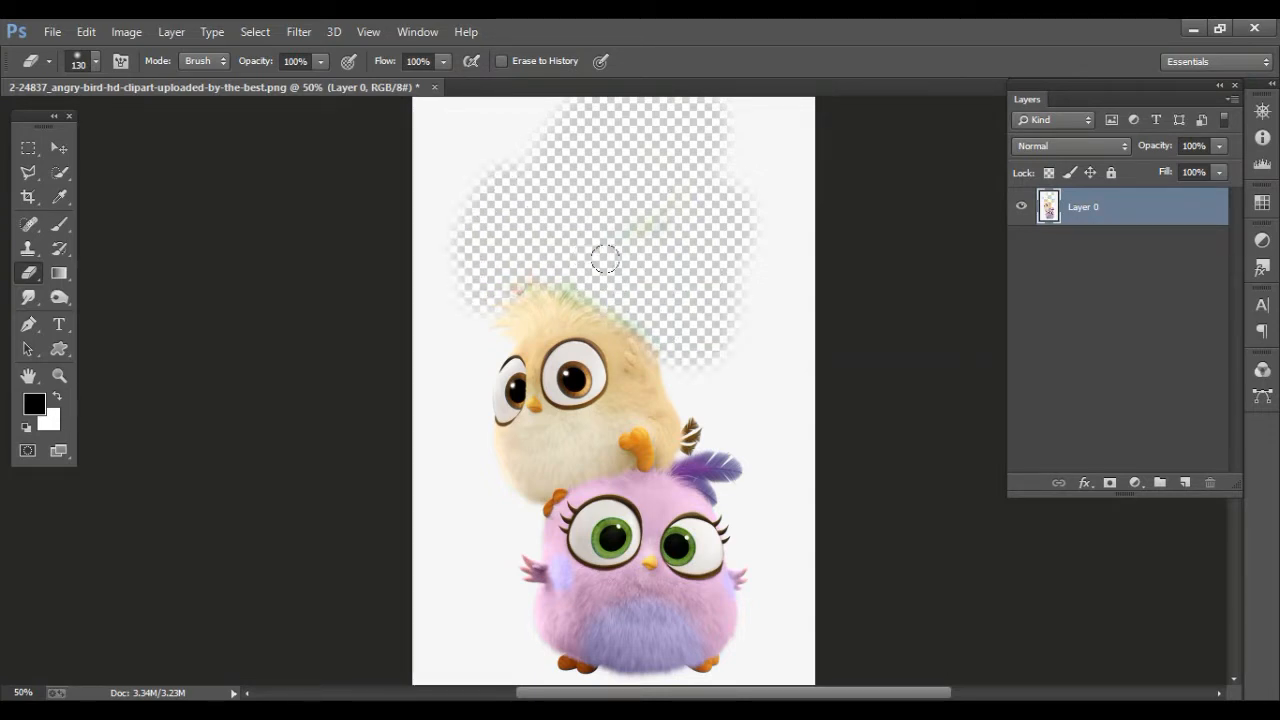
# Erase broad strokes across the cream and purple birds, and undo those strokes
pyautogui.moveTo(530, 591); pyautogui.dragTo(846, 457)
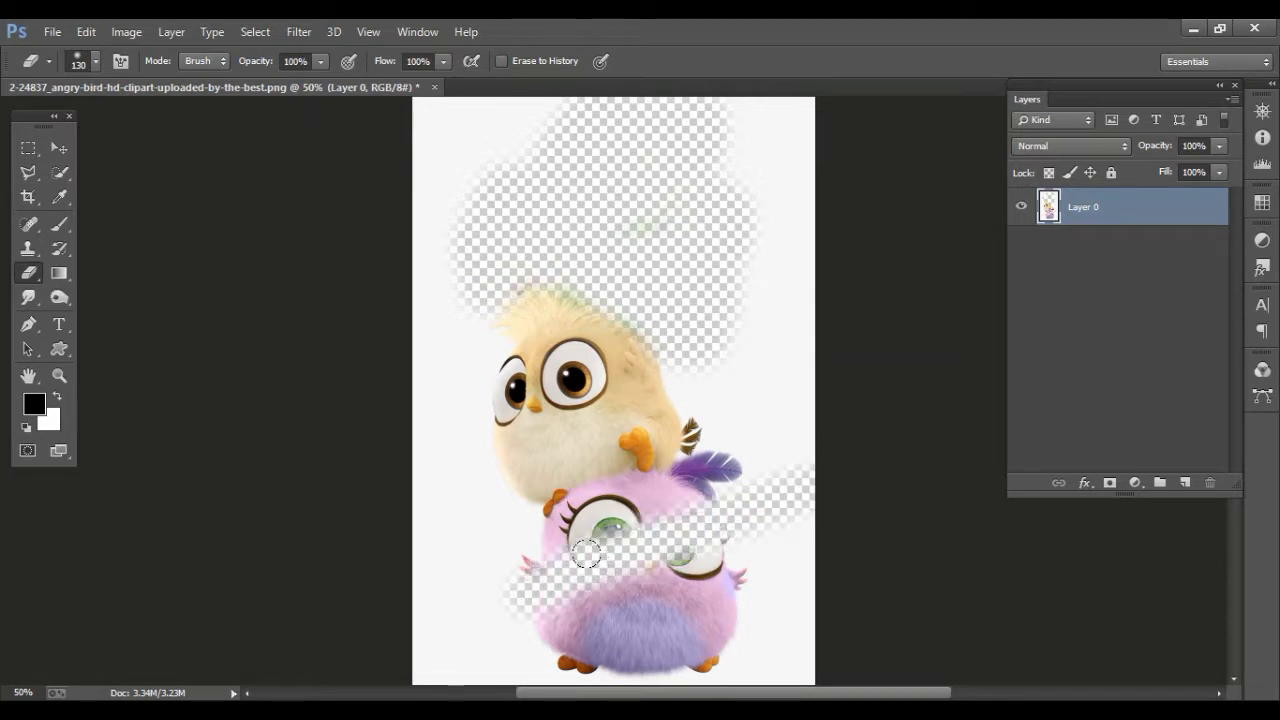
pyautogui.moveTo(583, 541)
pyautogui.mouseDown()
pyautogui.moveTo(653, 537)
pyautogui.moveTo(644, 558)
pyautogui.moveTo(512, 576)
pyautogui.moveTo(494, 564)
pyautogui.mouseUp()
pyautogui.moveTo(494, 474)
pyautogui.mouseDown()
pyautogui.moveTo(498, 535)
pyautogui.moveTo(592, 490)
pyautogui.moveTo(674, 496)
pyautogui.moveTo(688, 467)
pyautogui.mouseUp()
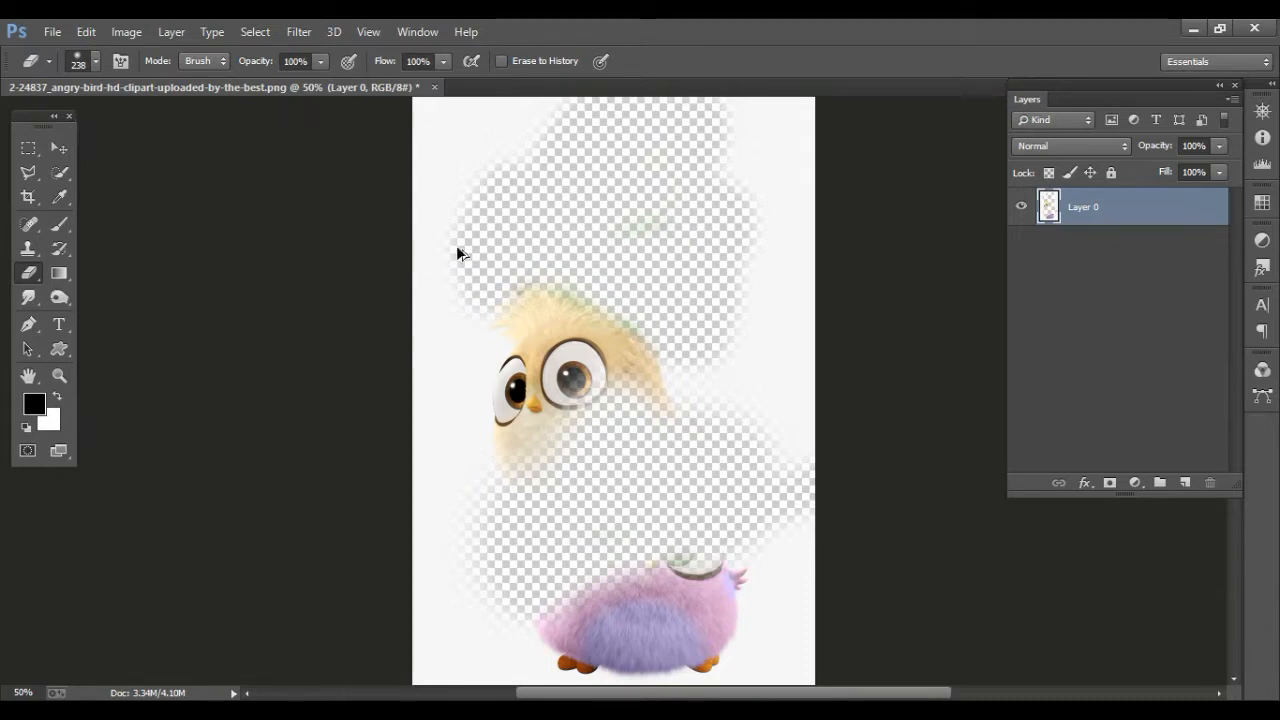
pyautogui.hotkey('ctrl', 'alt', 'z')
pyautogui.hotkey('ctrl', 'alt', 'z')
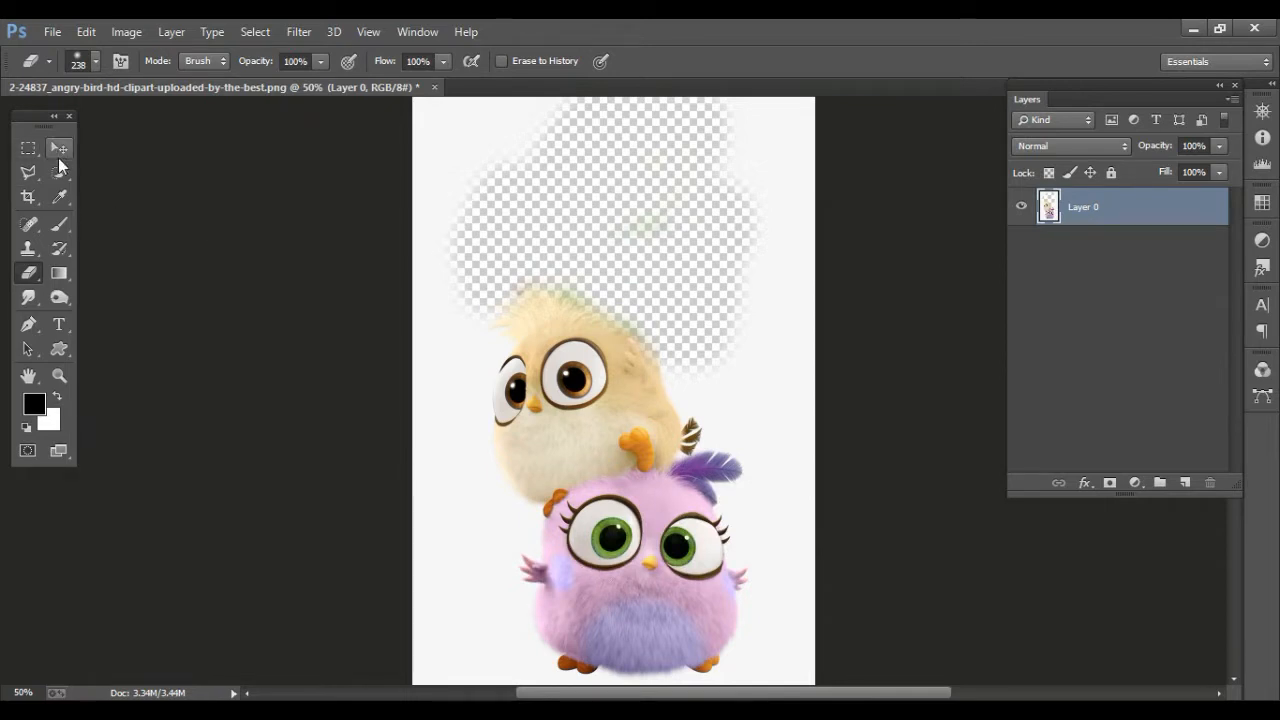
# Erase the face side of the cream bird and scattered patches of the background around the birds
pyautogui.moveTo(478, 300)
pyautogui.mouseDown()
pyautogui.moveTo(470, 330)
pyautogui.moveTo(474, 413)
pyautogui.moveTo(547, 326)
pyautogui.mouseUp()
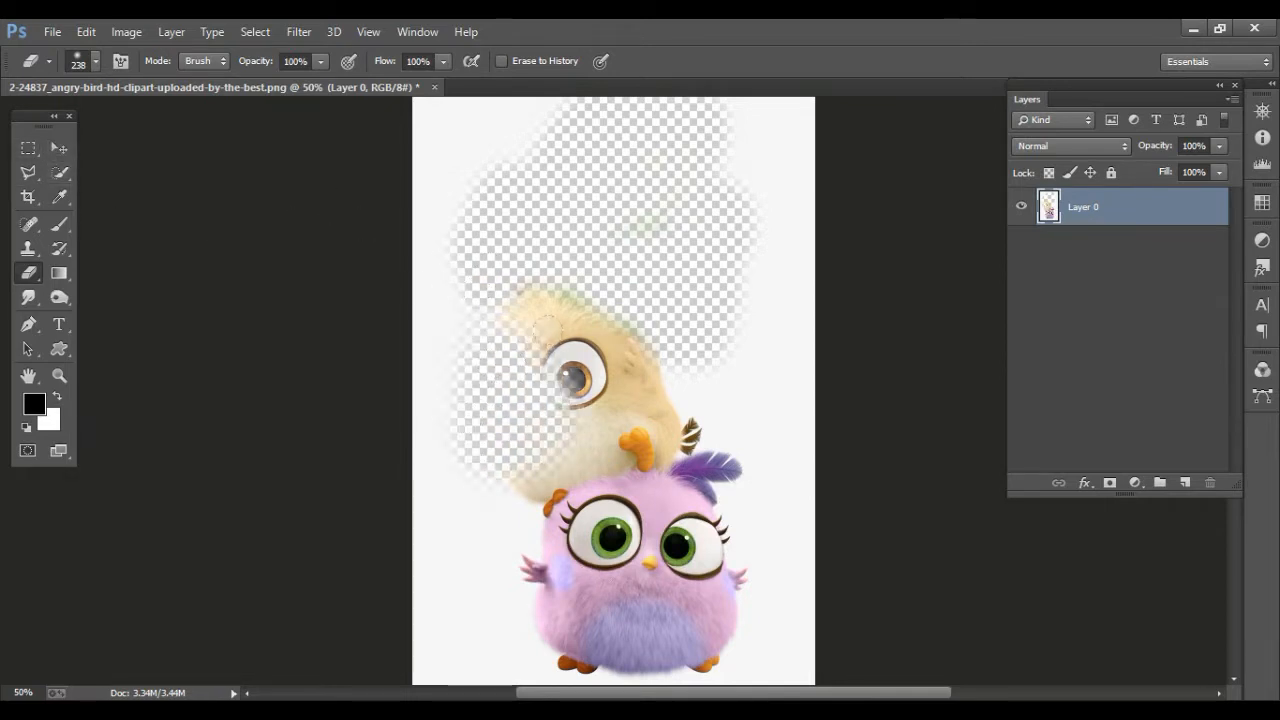
pyautogui.moveTo(618, 351); pyautogui.dragTo(590, 350)
pyautogui.moveTo(645, 292)
pyautogui.mouseDown()
pyautogui.moveTo(423, 138)
pyautogui.moveTo(666, 176)
pyautogui.moveTo(414, 210)
pyautogui.moveTo(557, 234)
pyautogui.moveTo(736, 224)
pyautogui.moveTo(801, 193)
pyautogui.moveTo(739, 316)
pyautogui.moveTo(801, 407)
pyautogui.moveTo(747, 446)
pyautogui.moveTo(675, 449)
pyautogui.moveTo(746, 511)
pyautogui.moveTo(766, 598)
pyautogui.mouseUp()
pyautogui.moveTo(426, 494)
pyautogui.mouseDown()
pyautogui.moveTo(500, 525)
pyautogui.moveTo(512, 467)
pyautogui.moveTo(425, 608)
pyautogui.moveTo(469, 566)
pyautogui.mouseUp()
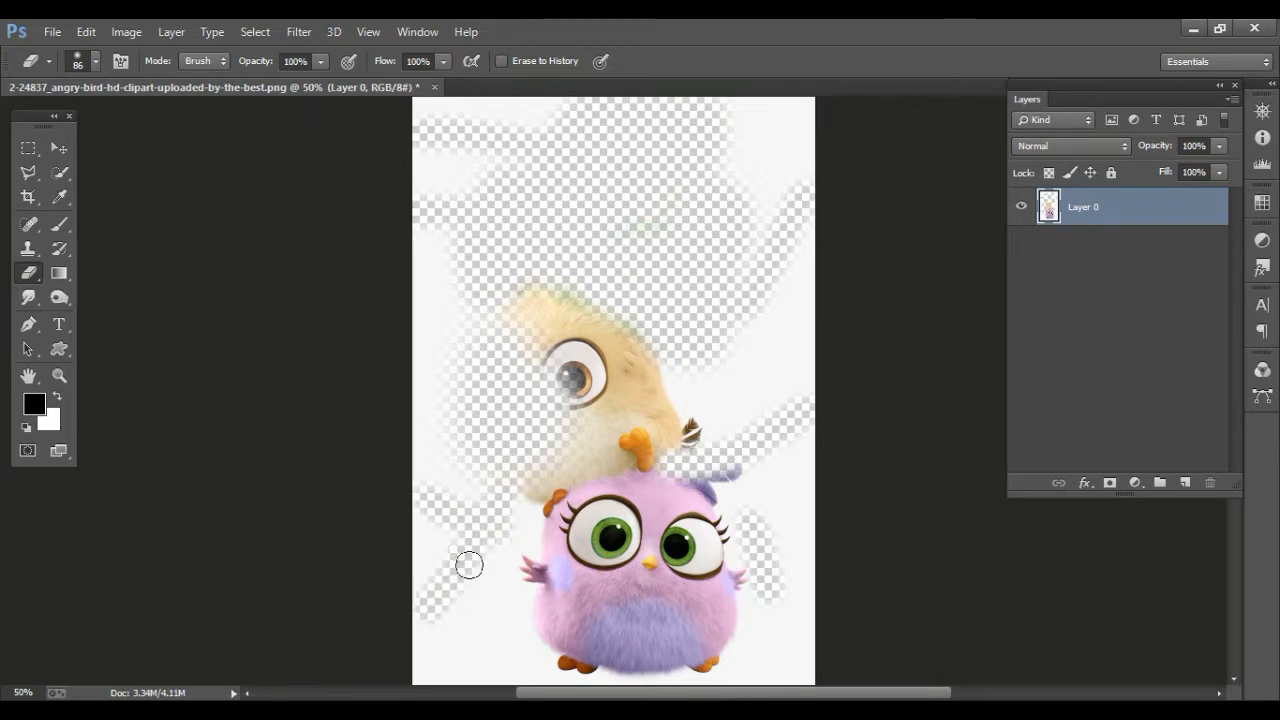
# Undo the recent eraser strokes on the cream bird and the surrounding background
pyautogui.hotkey('ctrl', 'alt', 'z')
pyautogui.hotkey('ctrl', 'alt', 'z')
pyautogui.hotkey('ctrl', 'alt', 'z')
pyautogui.hotkey('ctrl', 'alt', 'z')
pyautogui.hotkey('ctrl', 'alt', 'z')
pyautogui.hotkey('ctrl', 'alt', 'z')
pyautogui.hotkey('ctrl', 'alt', 'z')
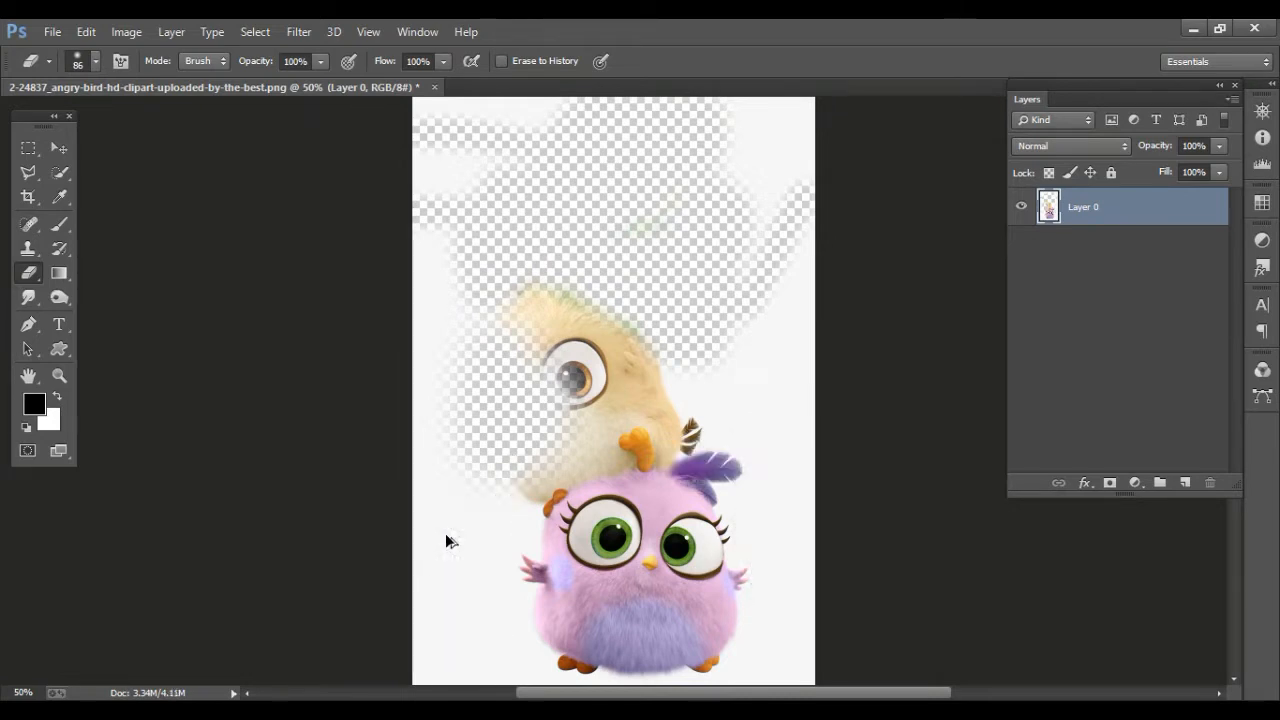
pyautogui.hotkey('ctrl', 'alt', 'z')
pyautogui.hotkey('ctrl', 'alt', 'z')
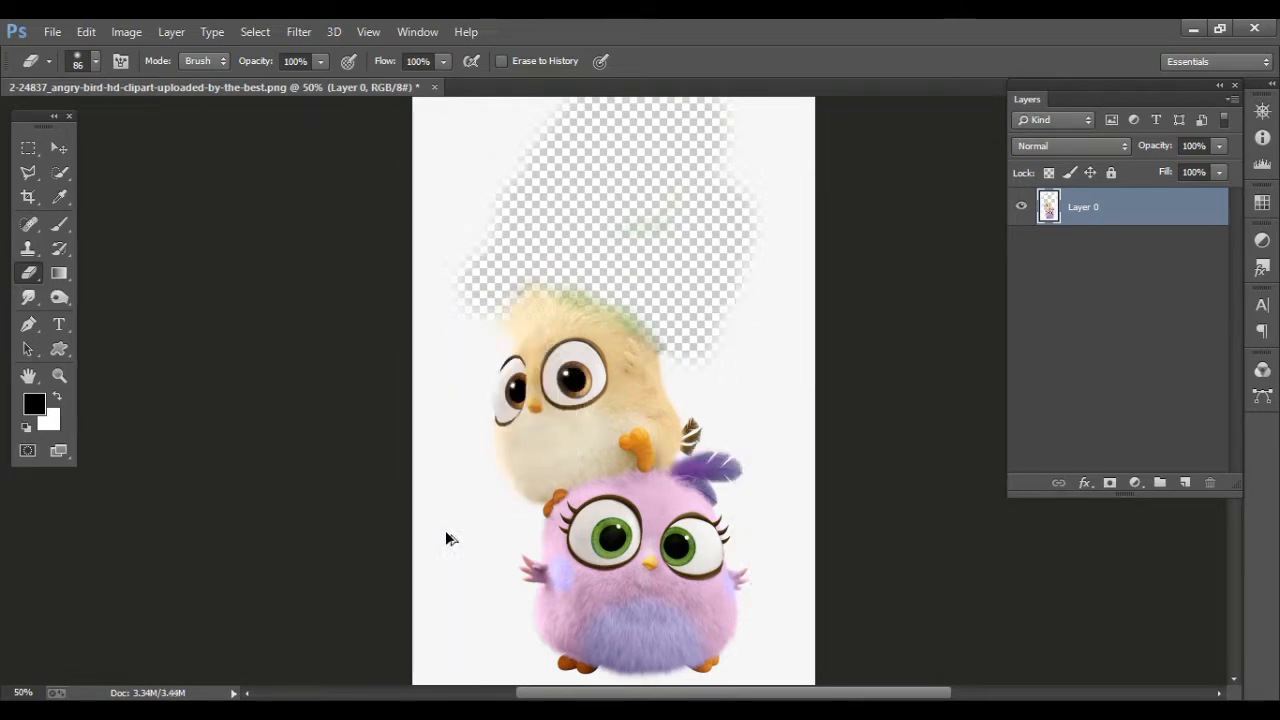
# Activate the Move tool and dock the floating angry-bird image window as a tabbed document
pyautogui.click(58, 150)
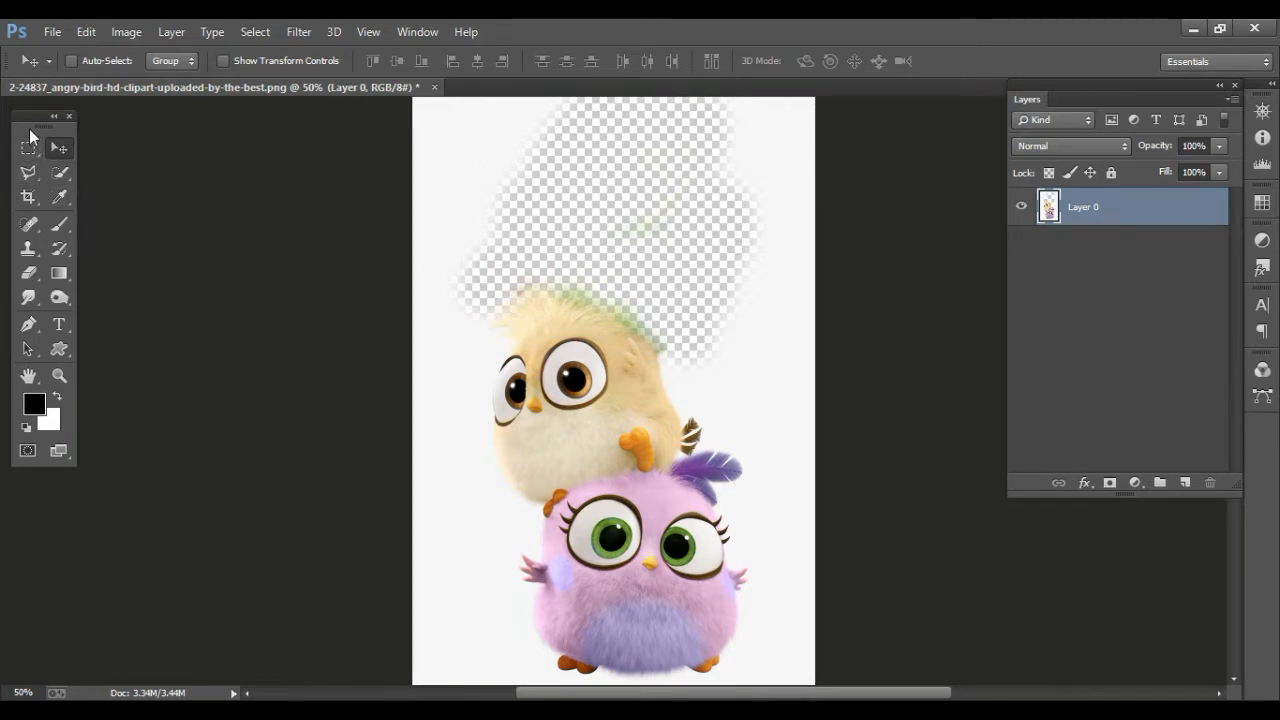
pyautogui.moveTo(27, 126); pyautogui.dragTo(35, 125)
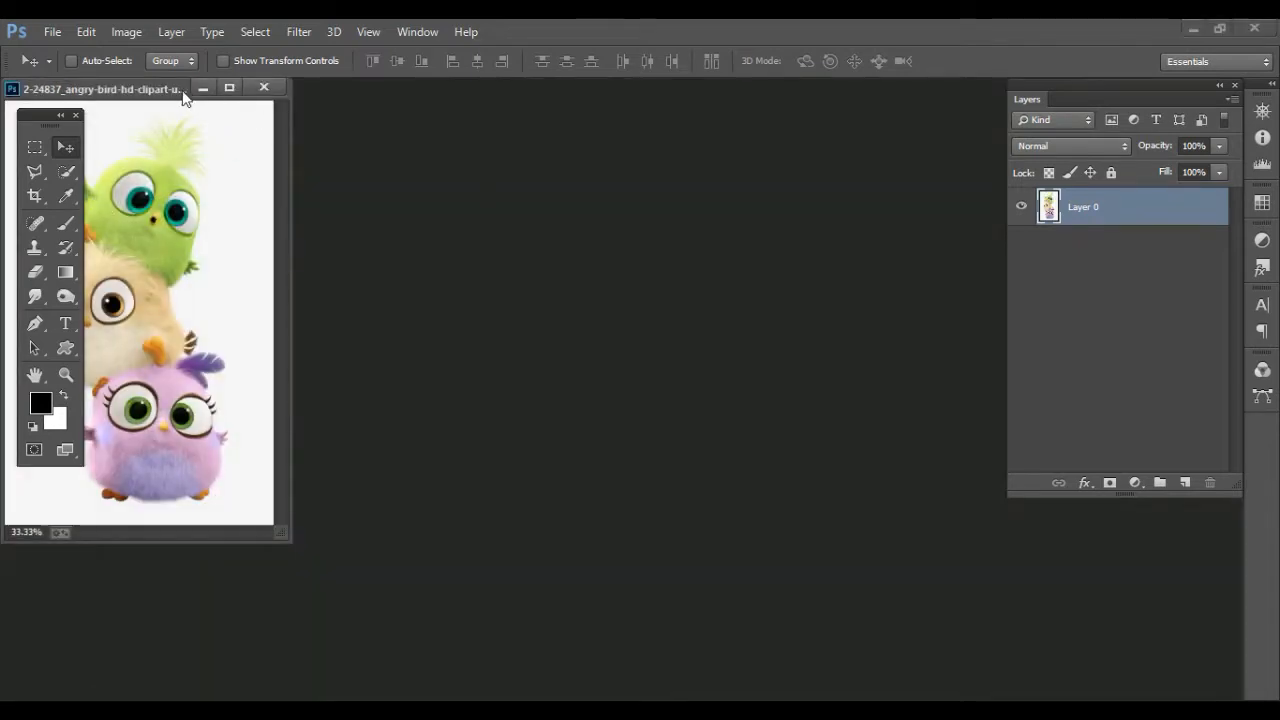
pyautogui.moveTo(183, 89); pyautogui.dragTo(600, 86)
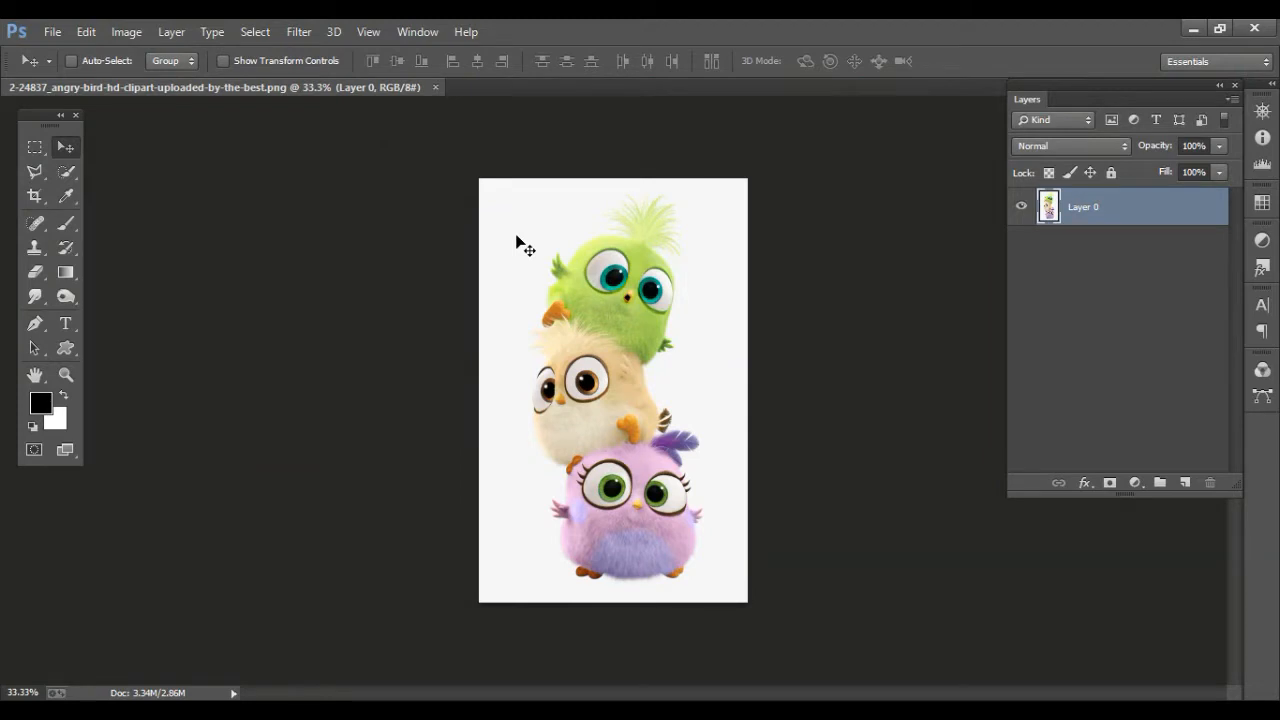
# Duplicate Layer 0 and hide the original Layer 0
pyautogui.hotkey('ctrl', 'j')
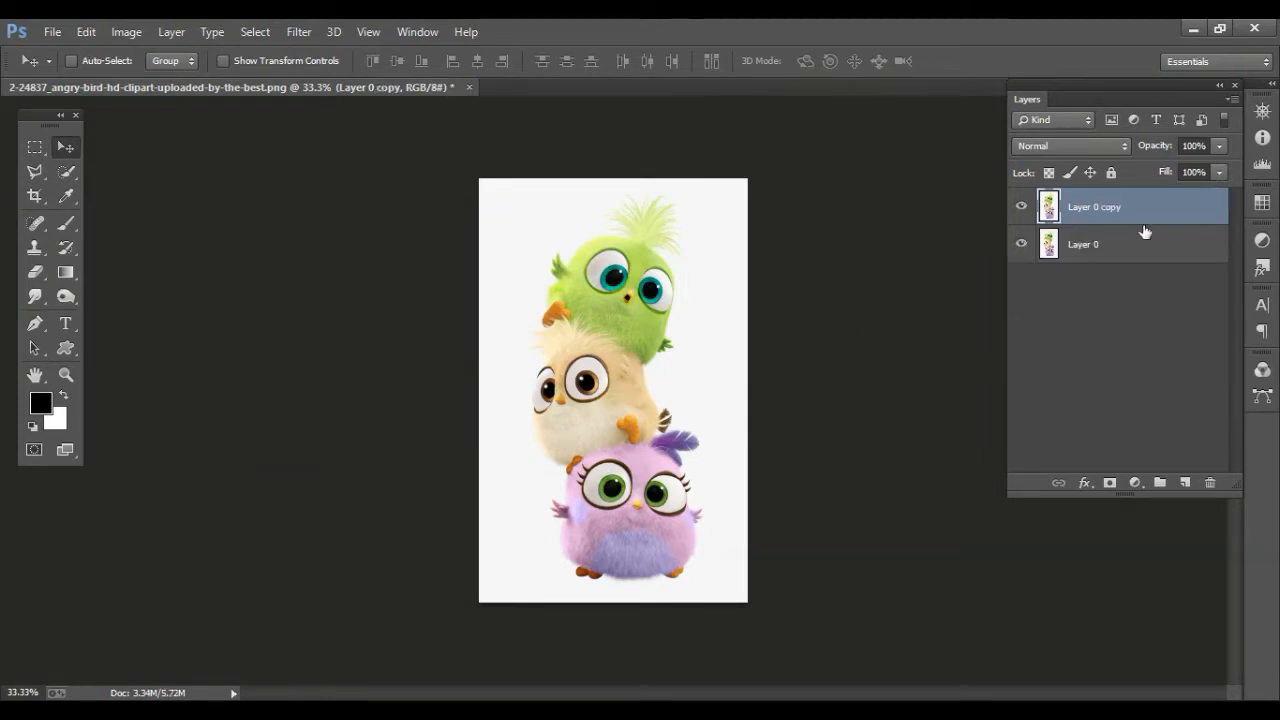
pyautogui.click(1053, 248)
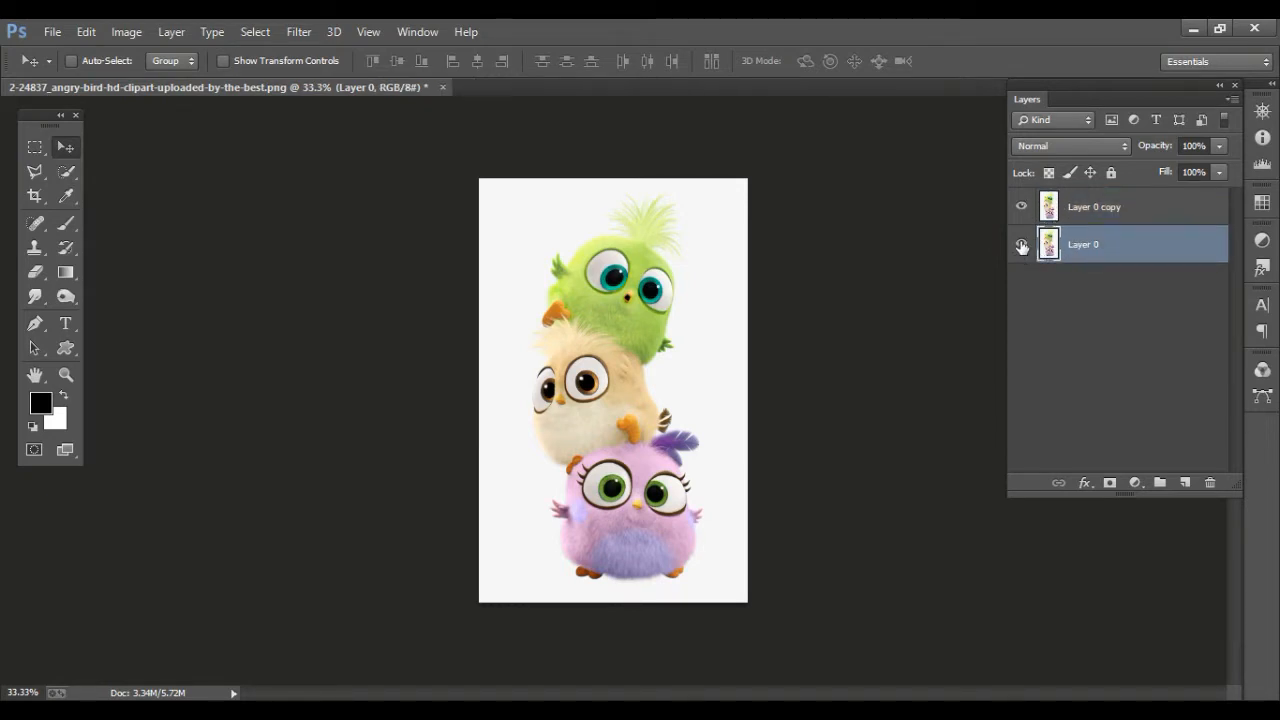
pyautogui.click(1021, 244)
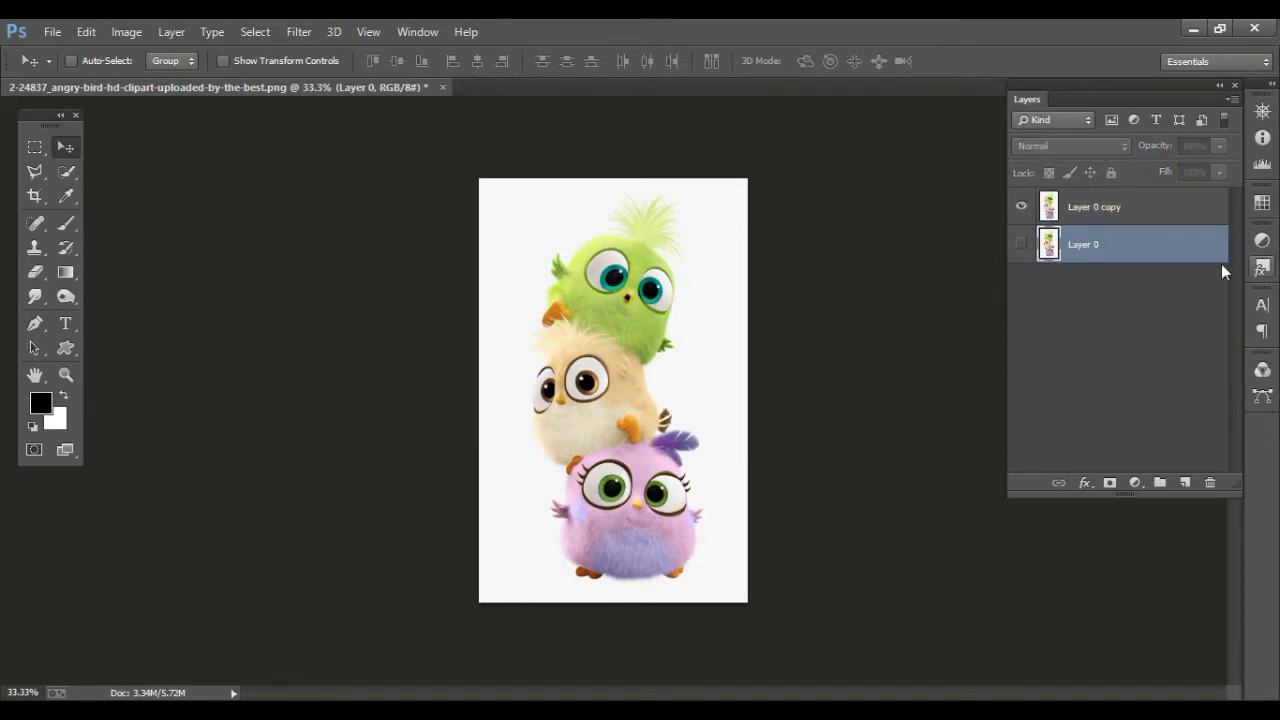
# Add a white layer mask to Layer 0 copy and make the mask active
pyautogui.click(1156, 212)
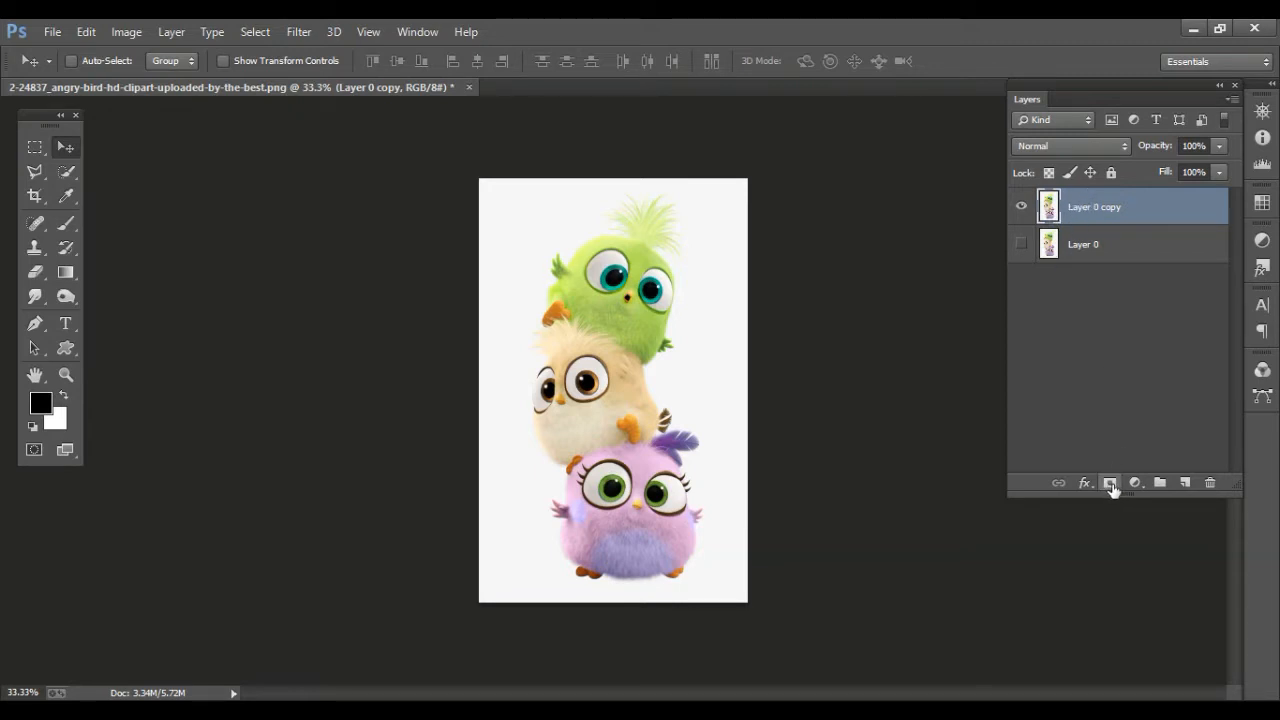
pyautogui.click(1110, 484)
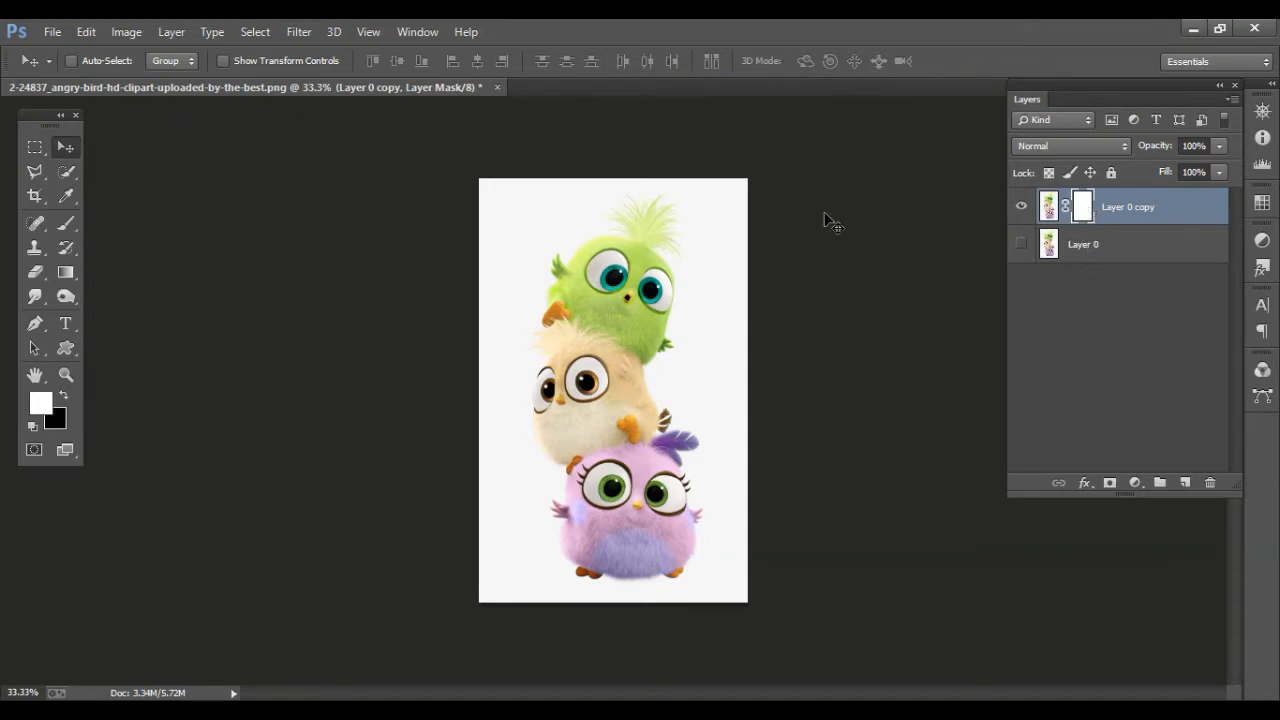
pyautogui.click(1048, 207)
pyautogui.click(1083, 208)
# Set the Brush tool to 100% opacity and target the mask of Layer 0 copy
pyautogui.click(66, 224)
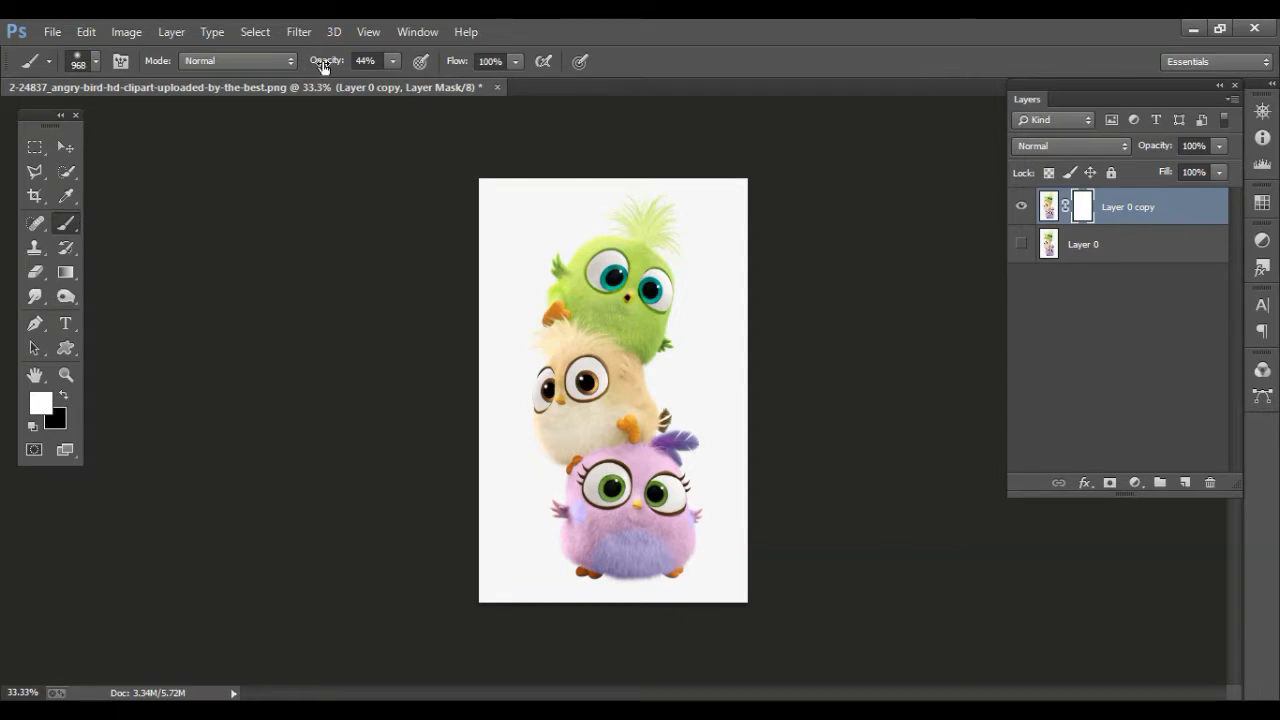
pyautogui.click(367, 61)
pyautogui.write('100')
pyautogui.press('Return')
pyautogui.click(64, 148)
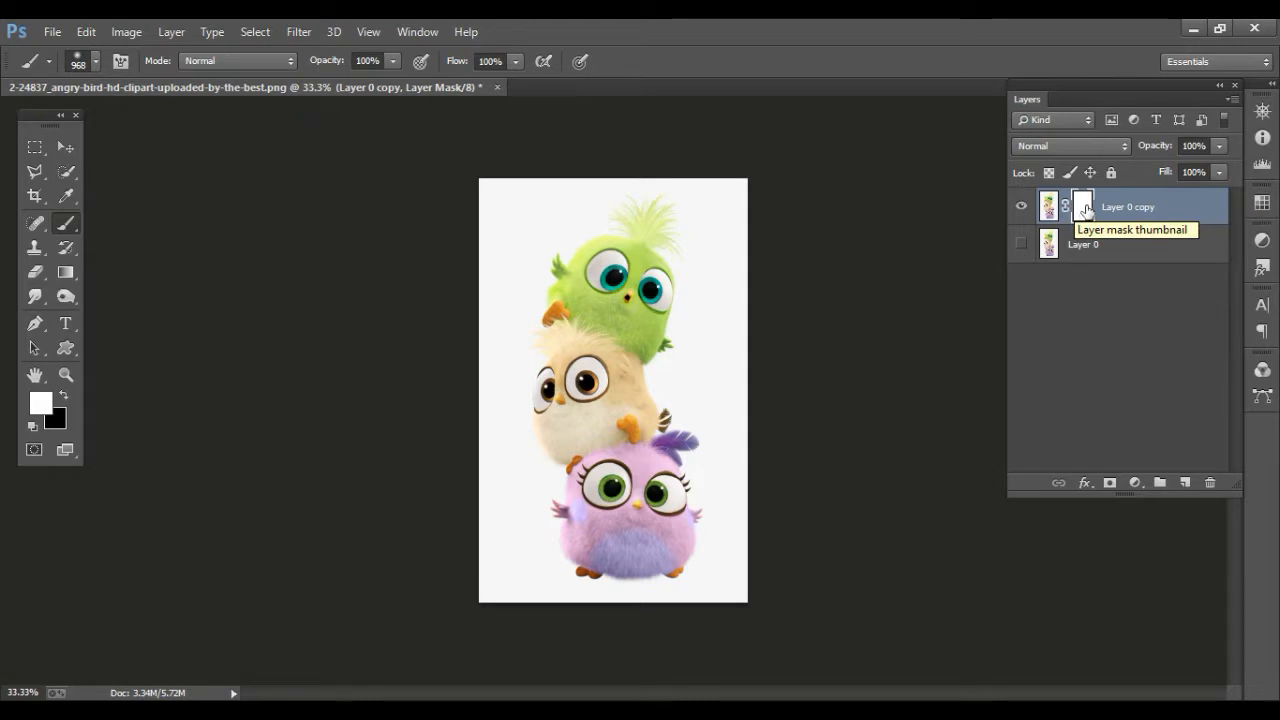
pyautogui.click(1083, 207)
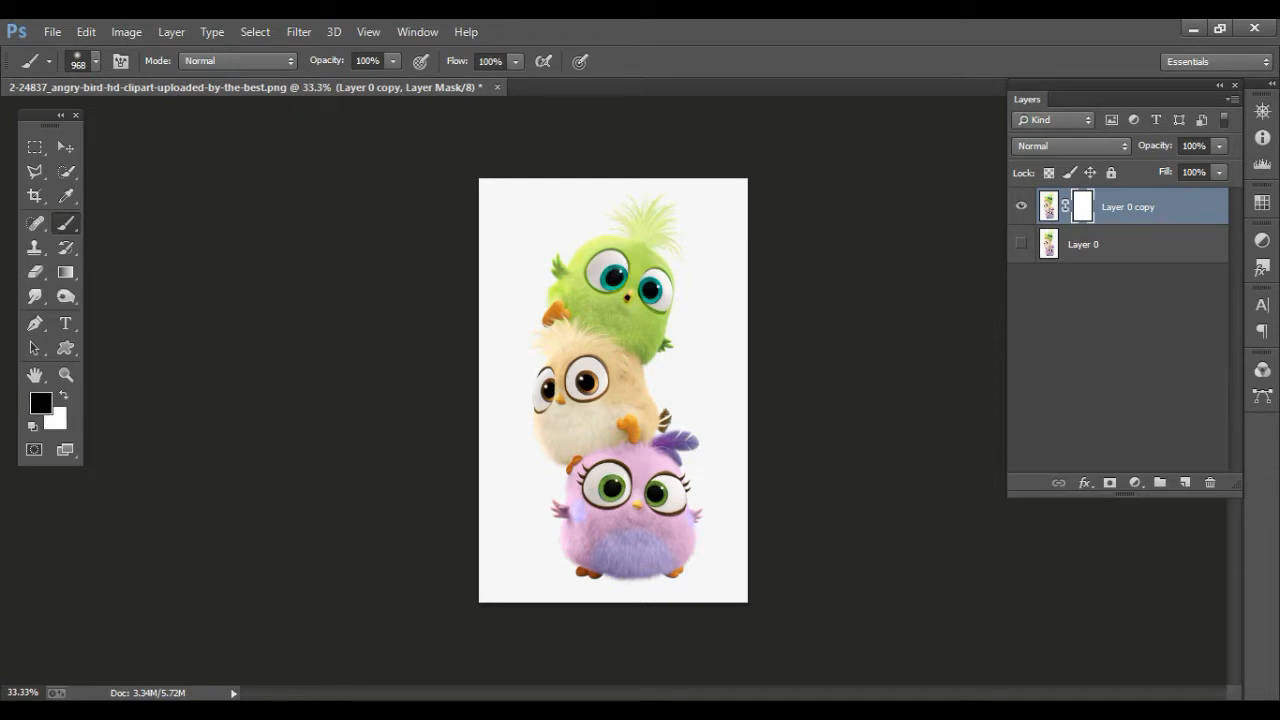
# Paint black on the layer mask to hide the green bird and the background around it, reducing the brush to 344 px
pyautogui.moveTo(530, 310); pyautogui.dragTo(417, 321)
pyautogui.moveTo(600, 210)
pyautogui.mouseDown()
pyautogui.moveTo(631, 201)
pyautogui.moveTo(616, 194)
pyautogui.moveTo(598, 223)
pyautogui.moveTo(644, 215)
pyautogui.moveTo(642, 256)
pyautogui.moveTo(648, 235)
pyautogui.moveTo(632, 216)
pyautogui.moveTo(659, 232)
pyautogui.moveTo(665, 485)
pyautogui.moveTo(617, 192)
pyautogui.moveTo(602, 178)
pyautogui.moveTo(549, 196)
pyautogui.moveTo(572, 190)
pyautogui.moveTo(604, 230)
pyautogui.moveTo(614, 200)
pyautogui.moveTo(641, 241)
pyautogui.moveTo(671, 187)
pyautogui.moveTo(632, 148)
pyautogui.moveTo(476, 138)
pyautogui.moveTo(447, 217)
pyautogui.moveTo(502, 193)
pyautogui.moveTo(460, 275)
pyautogui.moveTo(412, 293)
pyautogui.moveTo(556, 193)
pyautogui.moveTo(692, 238)
pyautogui.moveTo(631, 253)
pyautogui.moveTo(561, 231)
pyautogui.mouseUp()
pyautogui.rightClick(656, 212)
pyautogui.press('Escape')
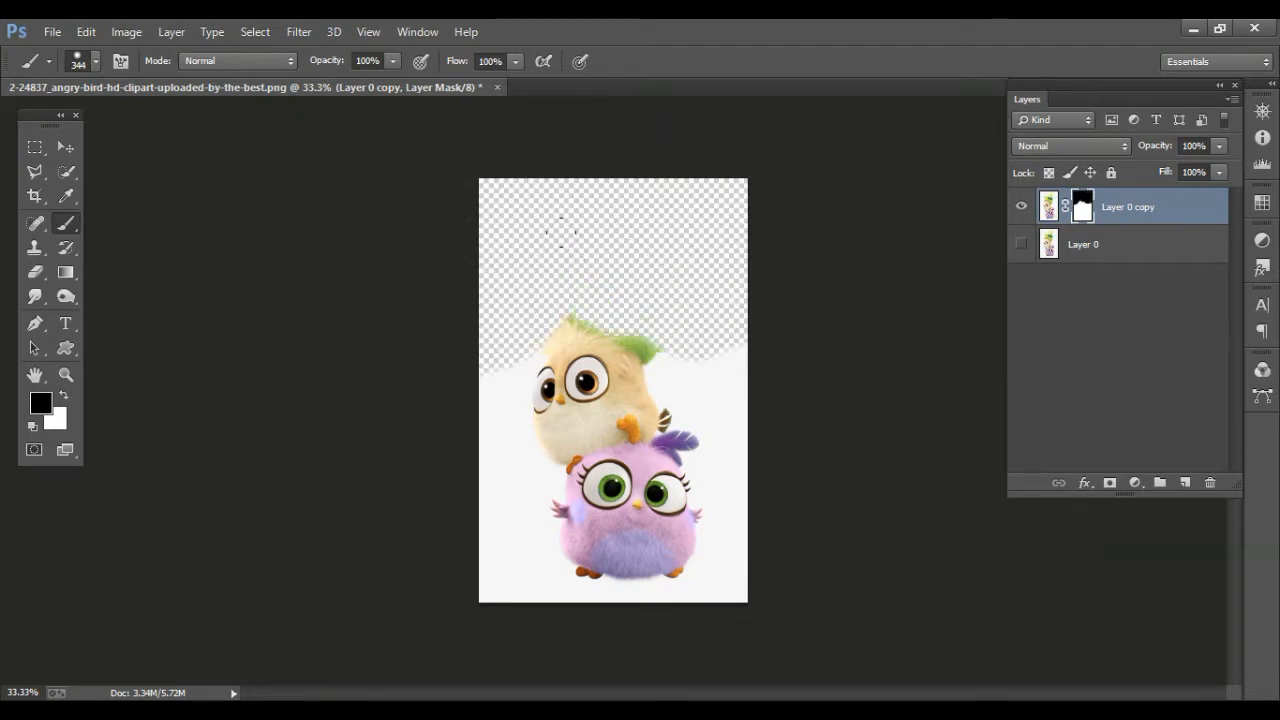
pyautogui.moveTo(625, 258); pyautogui.dragTo(611, 234)
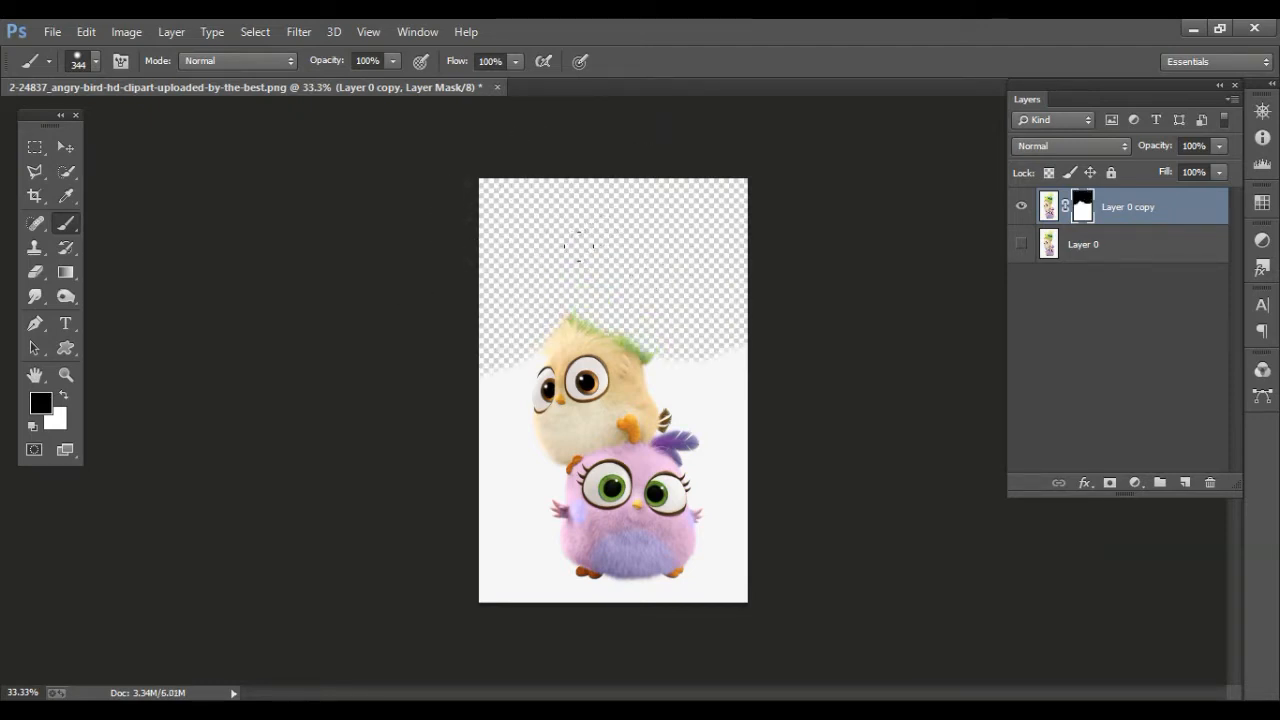
pyautogui.moveTo(715, 303); pyautogui.dragTo(678, 306)
# Paint black strokes on the layer mask across the cream and purple birds and the background beside them
pyautogui.moveTo(489, 491)
pyautogui.mouseDown()
pyautogui.moveTo(755, 377)
pyautogui.moveTo(542, 456)
pyautogui.moveTo(587, 542)
pyautogui.moveTo(689, 479)
pyautogui.moveTo(626, 593)
pyautogui.mouseUp()
pyautogui.moveTo(478, 388)
pyautogui.mouseDown()
pyautogui.moveTo(520, 403)
pyautogui.moveTo(592, 480)
pyautogui.mouseUp()
pyautogui.moveTo(714, 366); pyautogui.dragTo(690, 458)
pyautogui.moveTo(738, 568)
pyautogui.mouseDown()
pyautogui.moveTo(661, 599)
pyautogui.moveTo(604, 520)
pyautogui.mouseUp()
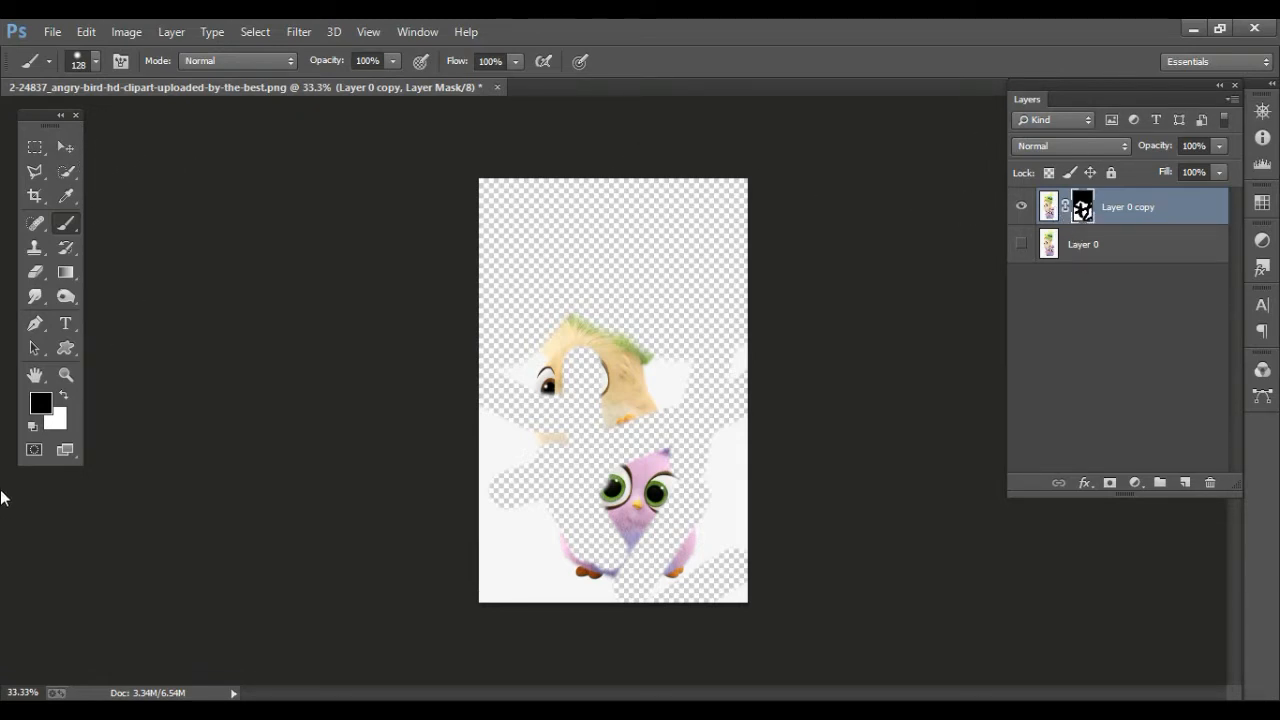
# Switch the foreground colour to white and paint on the mask to restore hidden parts of the image
pyautogui.click(65, 399)
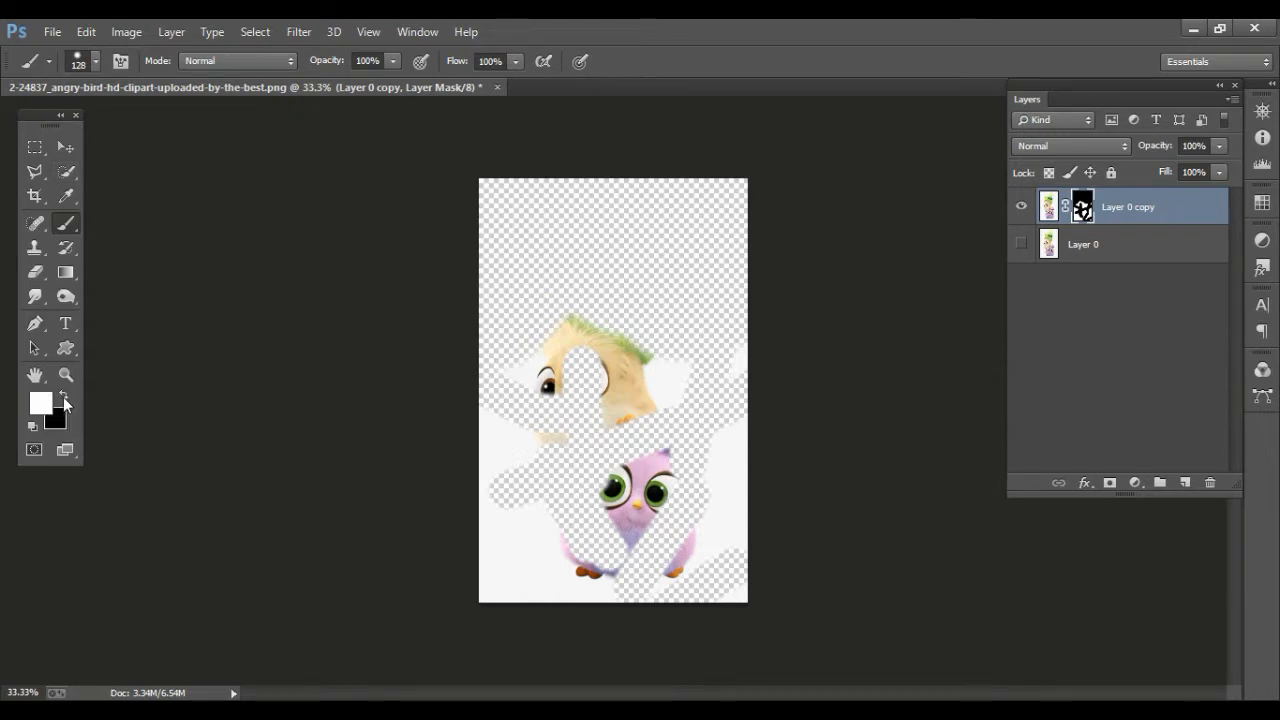
pyautogui.moveTo(584, 383)
pyautogui.mouseDown()
pyautogui.moveTo(545, 404)
pyautogui.moveTo(577, 372)
pyautogui.moveTo(527, 390)
pyautogui.moveTo(551, 364)
pyautogui.moveTo(467, 419)
pyautogui.moveTo(522, 493)
pyautogui.moveTo(486, 553)
pyautogui.moveTo(505, 488)
pyautogui.moveTo(489, 489)
pyautogui.moveTo(534, 422)
pyautogui.moveTo(572, 416)
pyautogui.moveTo(569, 548)
pyautogui.moveTo(636, 541)
pyautogui.moveTo(657, 568)
pyautogui.moveTo(616, 589)
pyautogui.moveTo(652, 598)
pyautogui.moveTo(728, 575)
pyautogui.moveTo(684, 580)
pyautogui.moveTo(707, 548)
pyautogui.moveTo(678, 506)
pyautogui.moveTo(625, 542)
pyautogui.moveTo(676, 543)
pyautogui.moveTo(689, 530)
pyautogui.moveTo(671, 530)
pyautogui.moveTo(621, 462)
pyautogui.moveTo(567, 470)
pyautogui.moveTo(631, 422)
pyautogui.moveTo(710, 435)
pyautogui.moveTo(667, 458)
pyautogui.moveTo(689, 422)
pyautogui.moveTo(675, 396)
pyautogui.moveTo(669, 421)
pyautogui.moveTo(689, 430)
pyautogui.moveTo(719, 415)
pyautogui.moveTo(722, 377)
pyautogui.moveTo(713, 402)
pyautogui.moveTo(681, 393)
pyautogui.moveTo(718, 343)
pyautogui.moveTo(652, 380)
pyautogui.moveTo(494, 397)
pyautogui.moveTo(560, 336)
pyautogui.moveTo(533, 318)
pyautogui.moveTo(474, 344)
pyautogui.moveTo(486, 245)
pyautogui.moveTo(475, 193)
pyautogui.moveTo(470, 208)
pyautogui.moveTo(503, 165)
pyautogui.moveTo(534, 186)
pyautogui.moveTo(517, 266)
pyautogui.moveTo(527, 316)
pyautogui.moveTo(598, 292)
pyautogui.moveTo(620, 332)
pyautogui.moveTo(695, 330)
pyautogui.moveTo(740, 300)
pyautogui.moveTo(686, 335)
pyautogui.moveTo(711, 283)
pyautogui.moveTo(640, 295)
pyautogui.moveTo(597, 270)
pyautogui.moveTo(620, 198)
pyautogui.moveTo(700, 200)
pyautogui.moveTo(737, 223)
pyautogui.moveTo(745, 258)
pyautogui.moveTo(753, 171)
pyautogui.mouseUp()
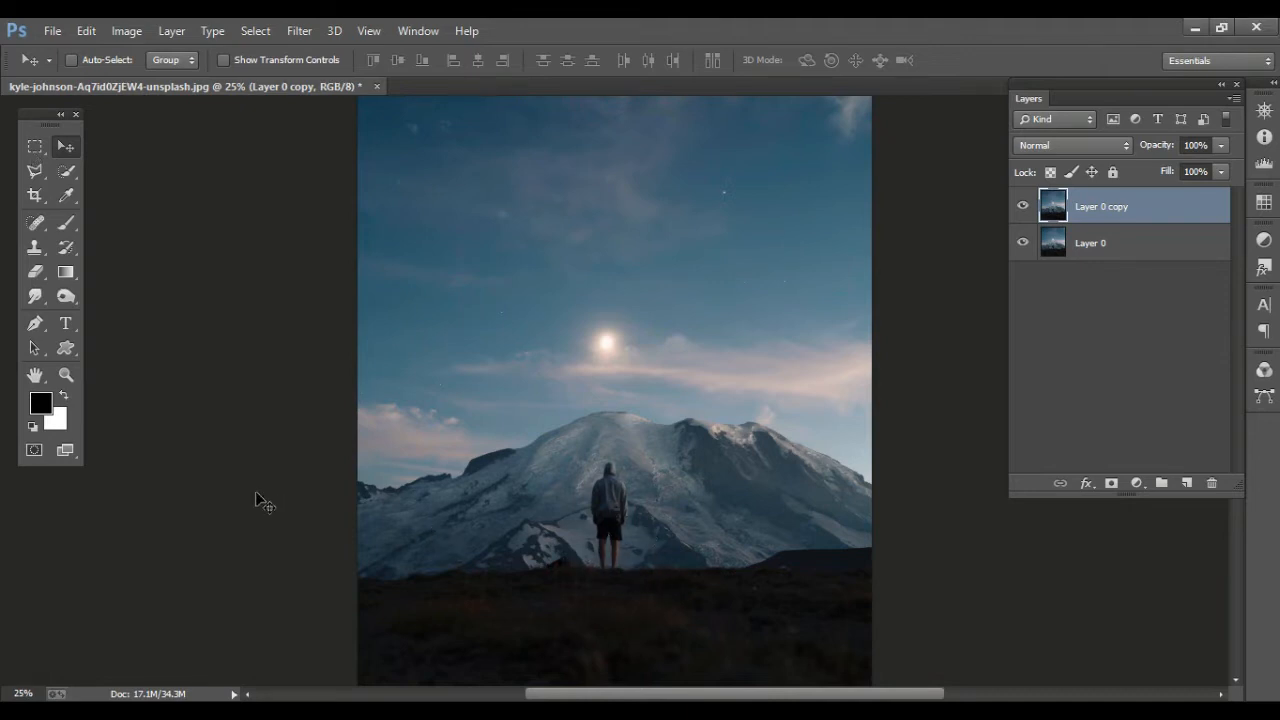
# Select the standing person with a rectangular marquee, remove the figure with a Content-Aware fill at 100% opacity, and deselect
pyautogui.click(36, 150)
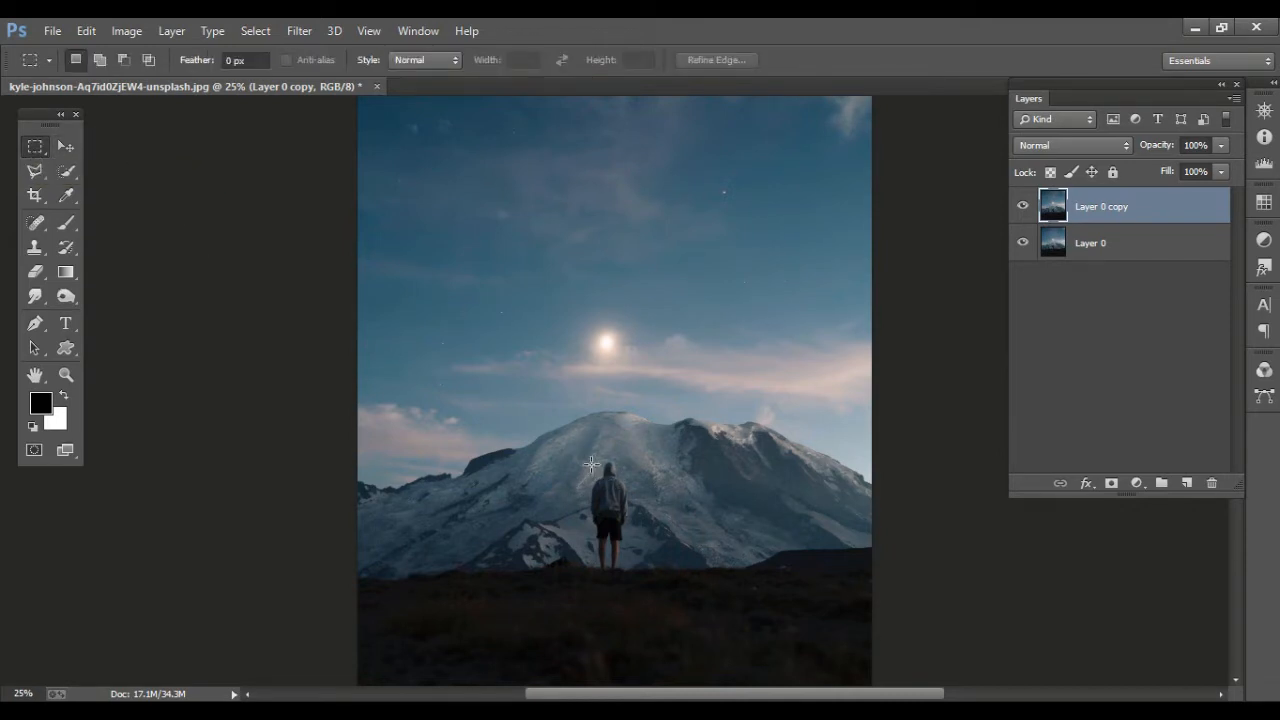
pyautogui.moveTo(586, 462); pyautogui.dragTo(618, 550)
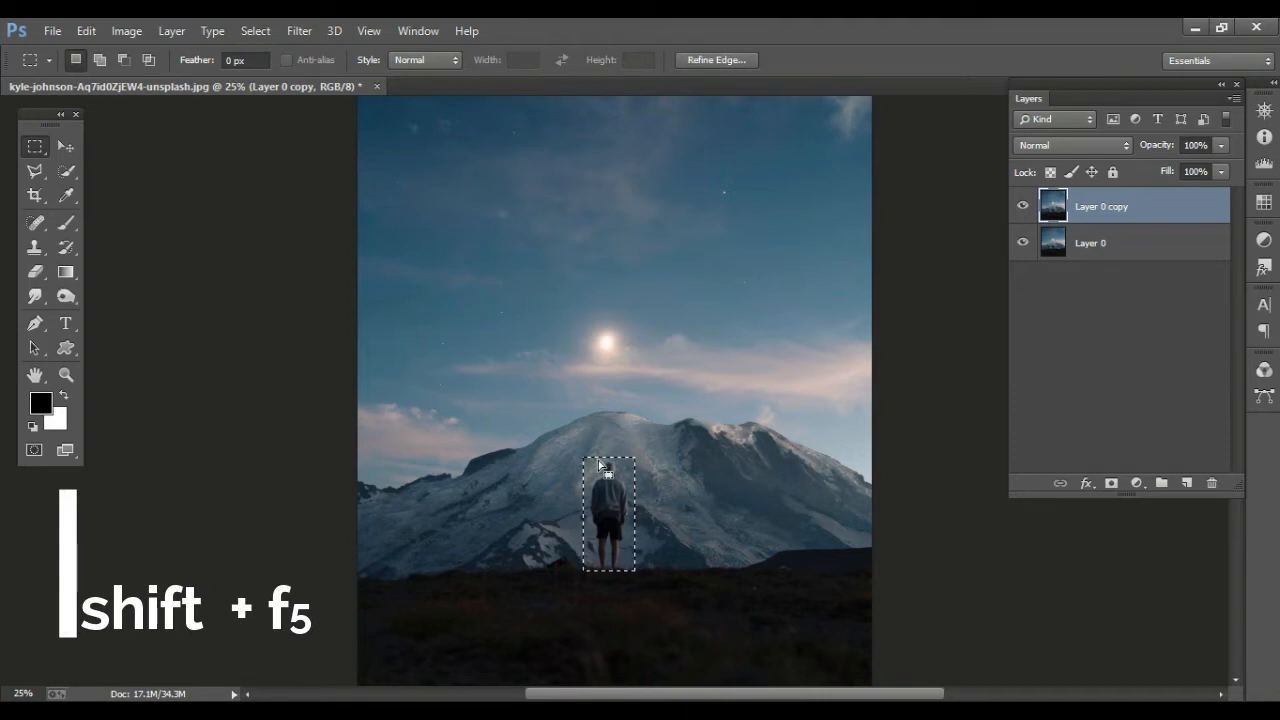
pyautogui.hotkey('shift', 'F5')
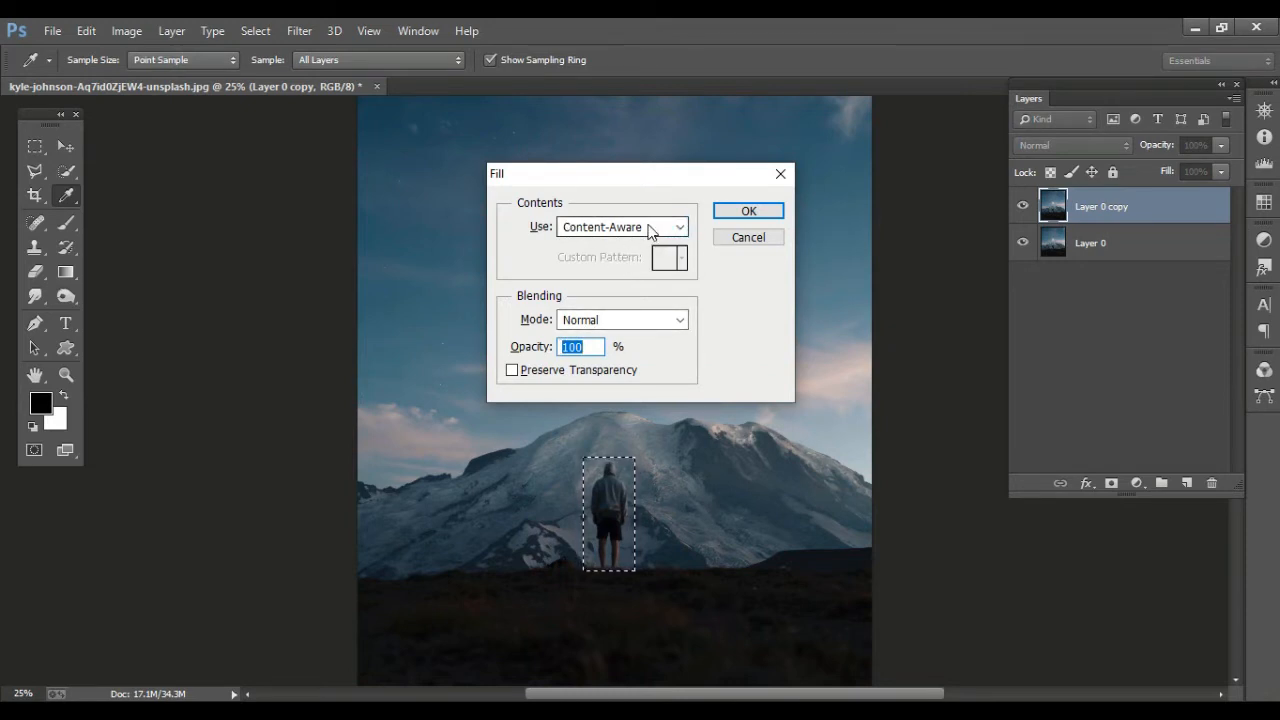
pyautogui.click(686, 228)
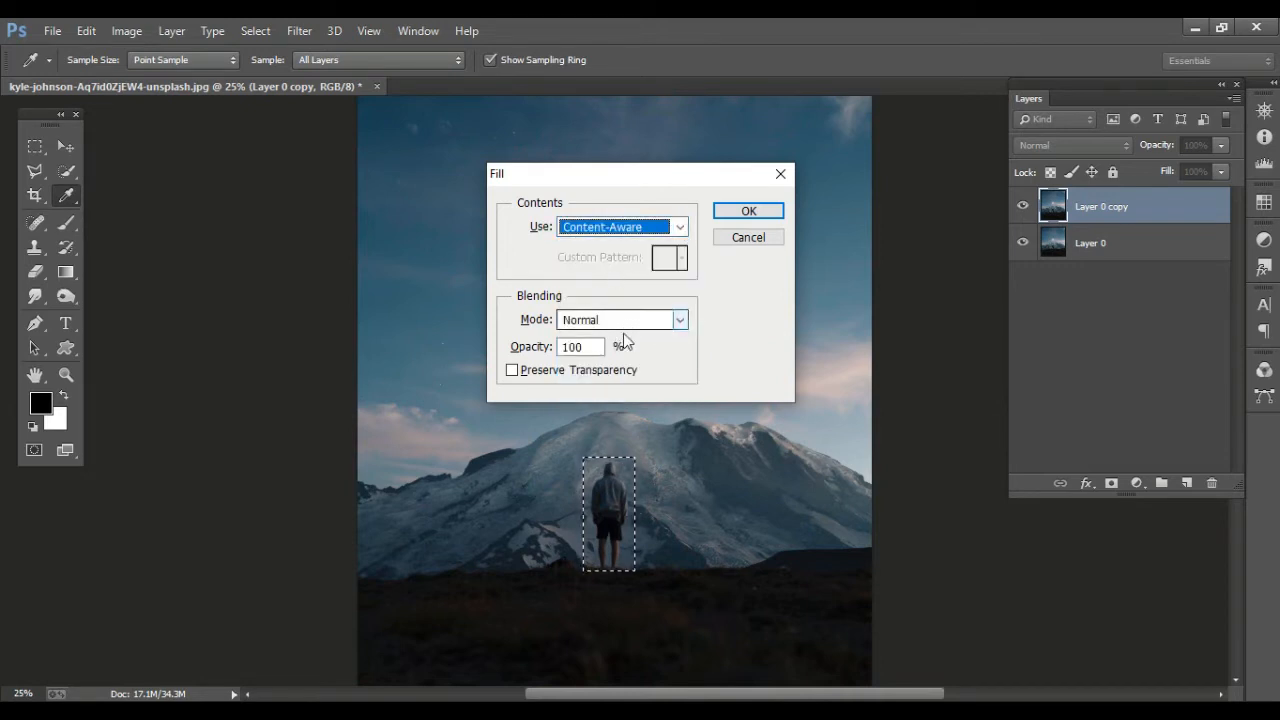
pyautogui.click(756, 213)
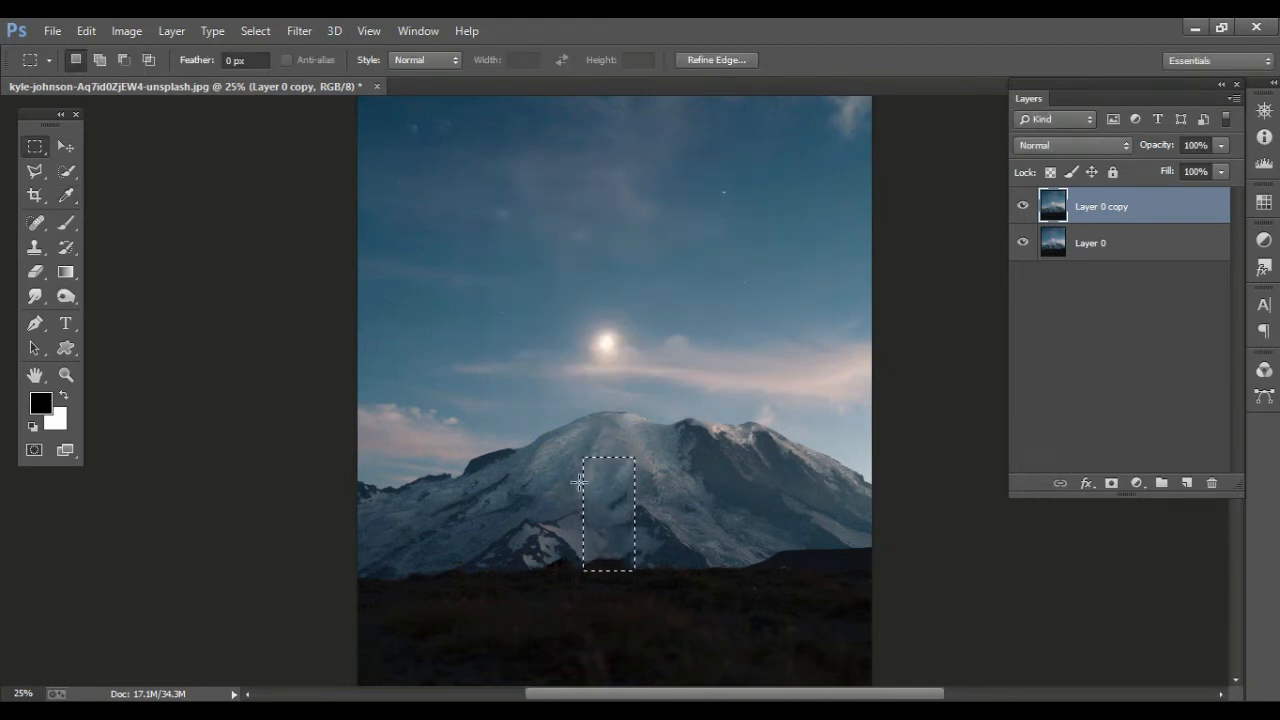
pyautogui.hotkey('ctrl', 'd')
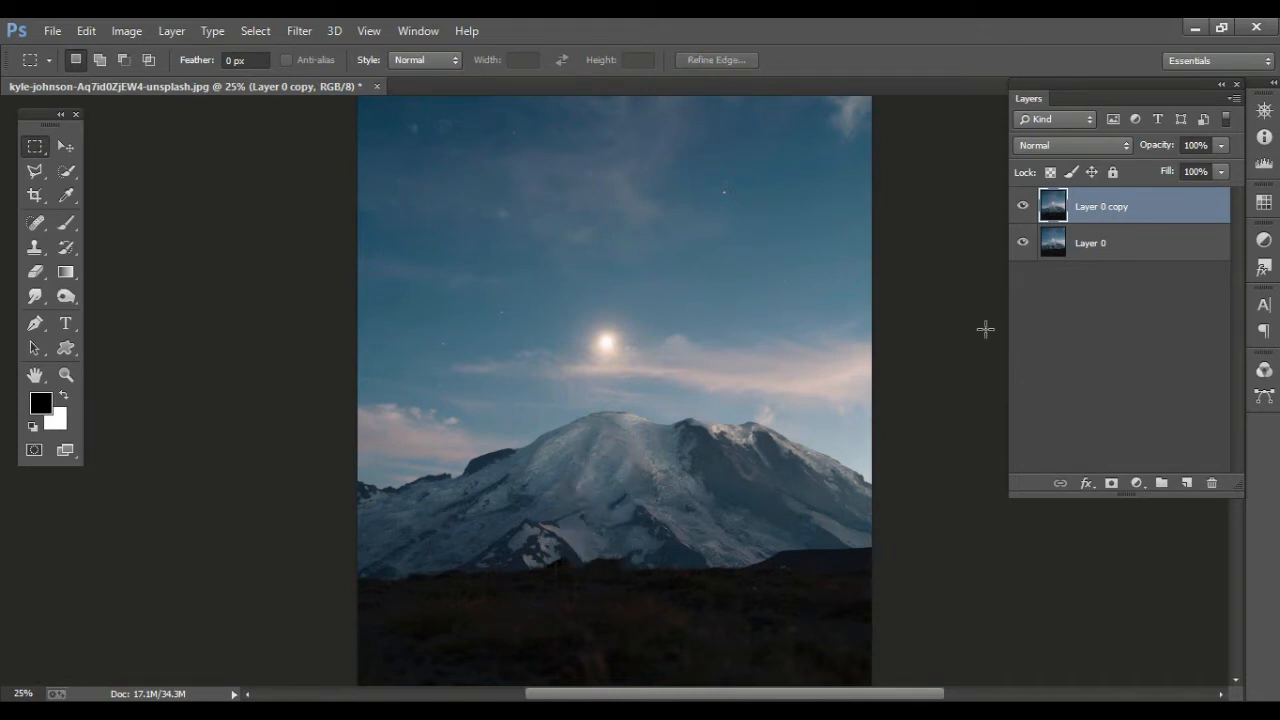
# Toggle the visibility of Layer 0 copy to compare the retouched photo with the original
pyautogui.click(1022, 210)
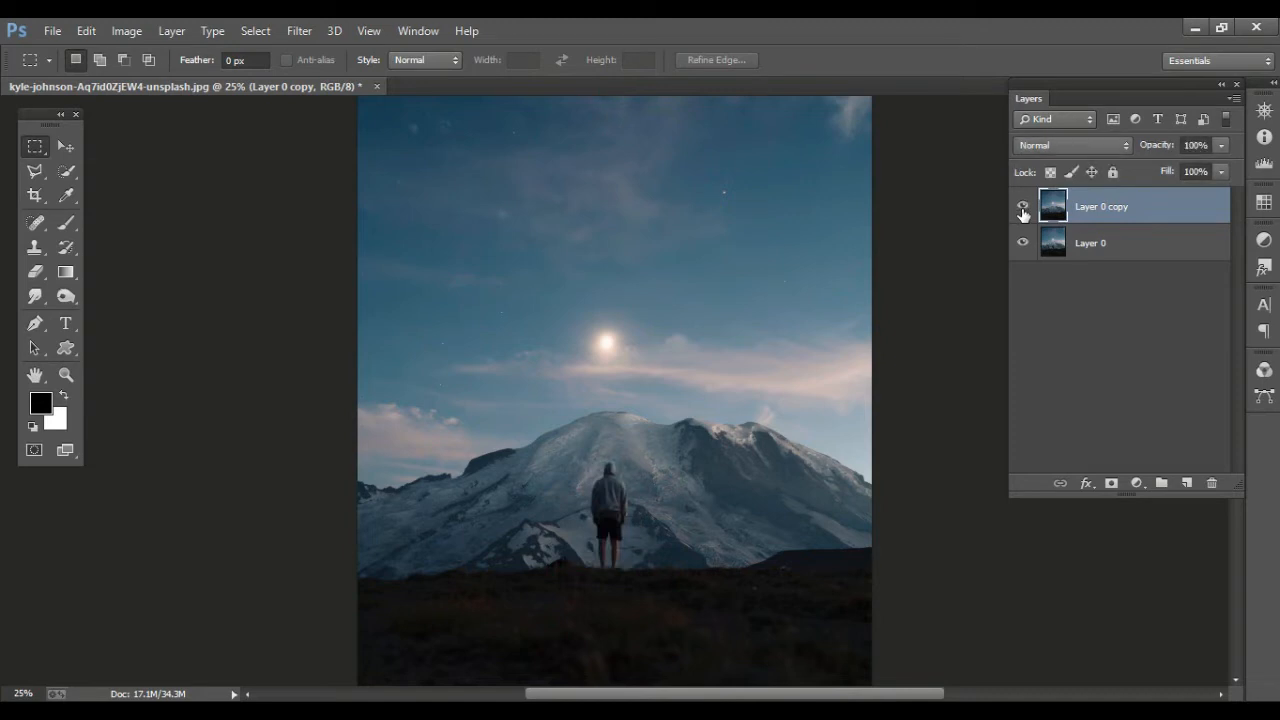
# Compare the mountain photo with and without the standing person by hiding and showing Layer 0 copy
pyautogui.click(1022, 210)
pyautogui.click(1022, 210)
pyautogui.click(1022, 210)
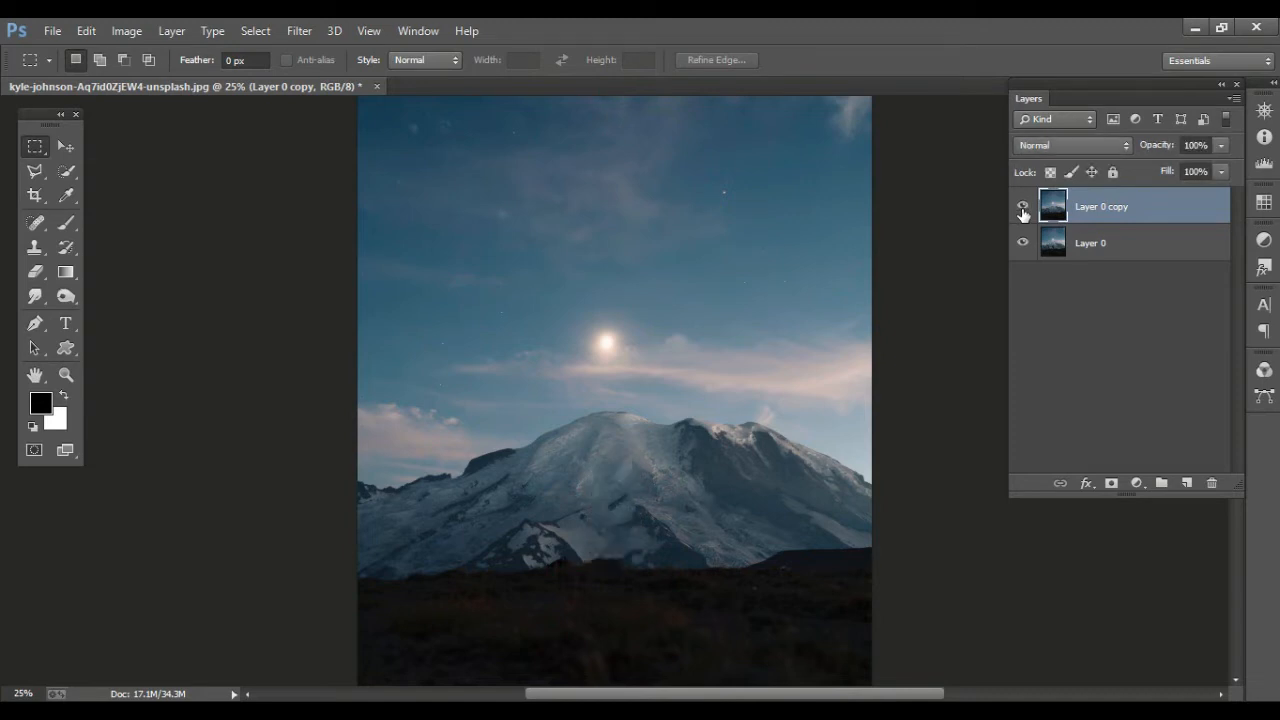
pyautogui.hotkey('ctrl', '-')
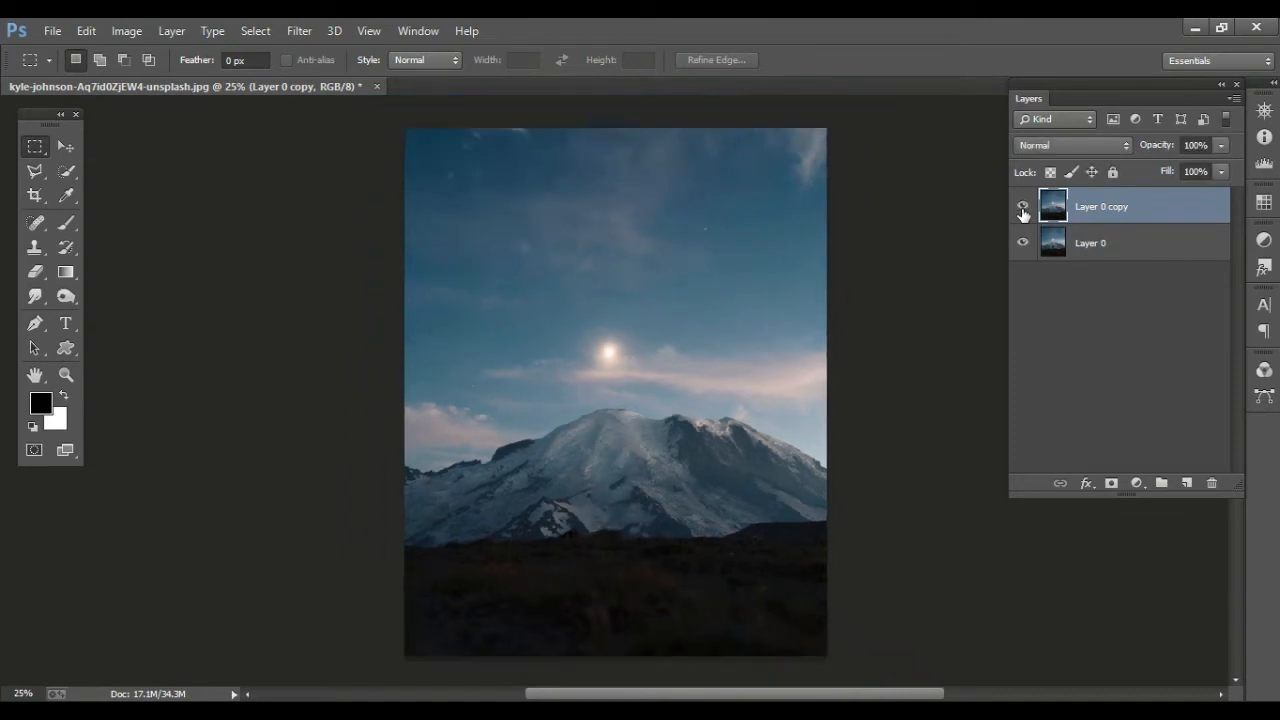
pyautogui.hotkey('ctrl', '+')
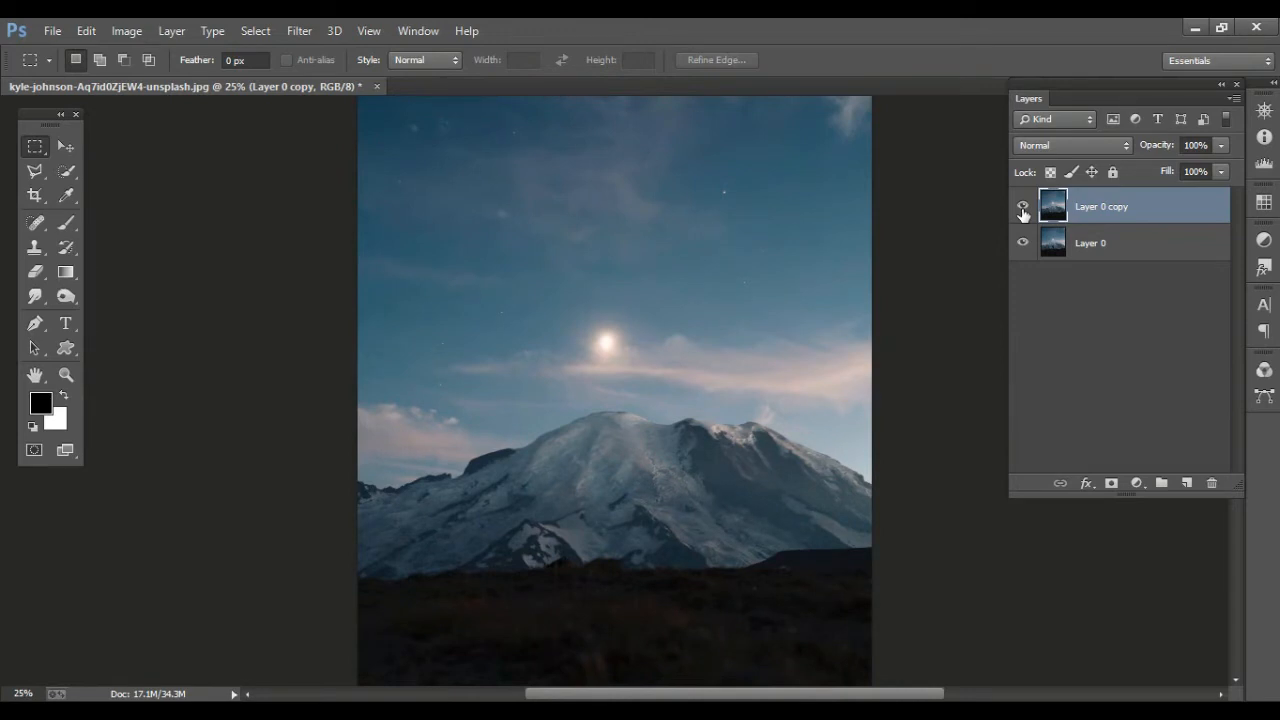
# Close the mountain photo without saving its changes
pyautogui.click(67, 150)
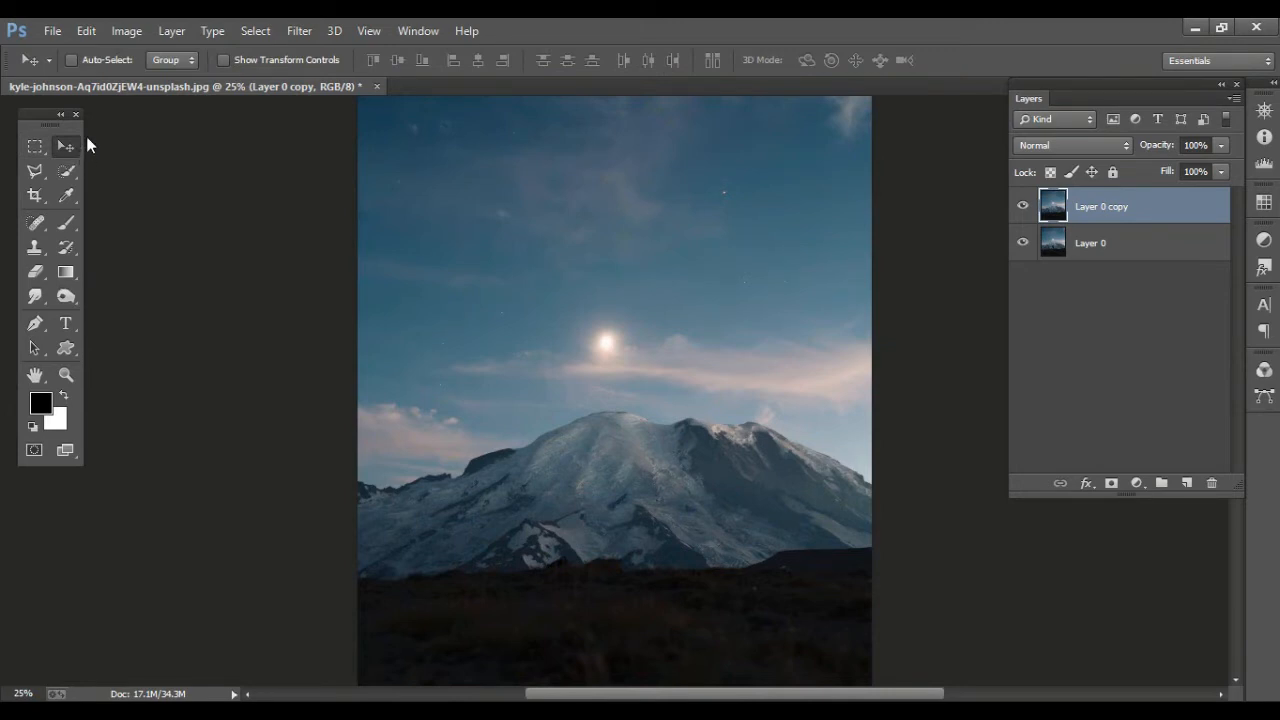
pyautogui.hotkey('ctrl', '-')
pyautogui.hotkey('ctrl', '+')
pyautogui.moveTo(558, 94); pyautogui.dragTo(537, 102)
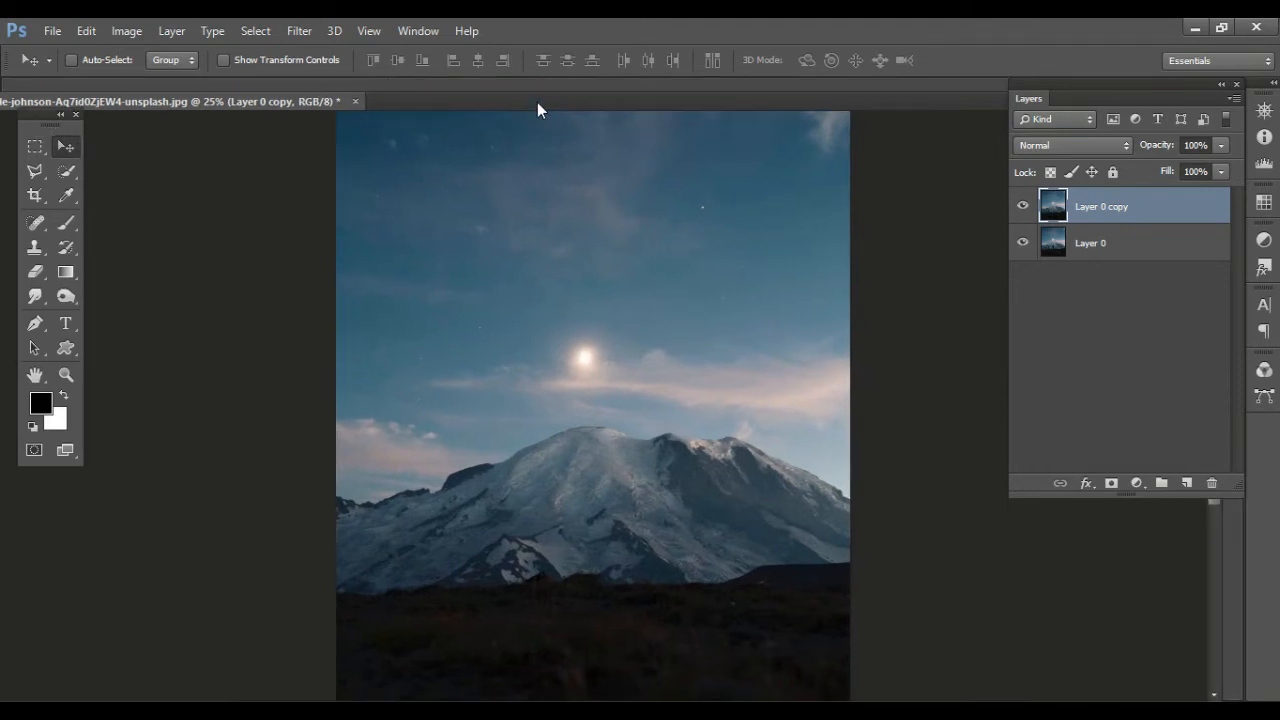
pyautogui.click(485, 97)
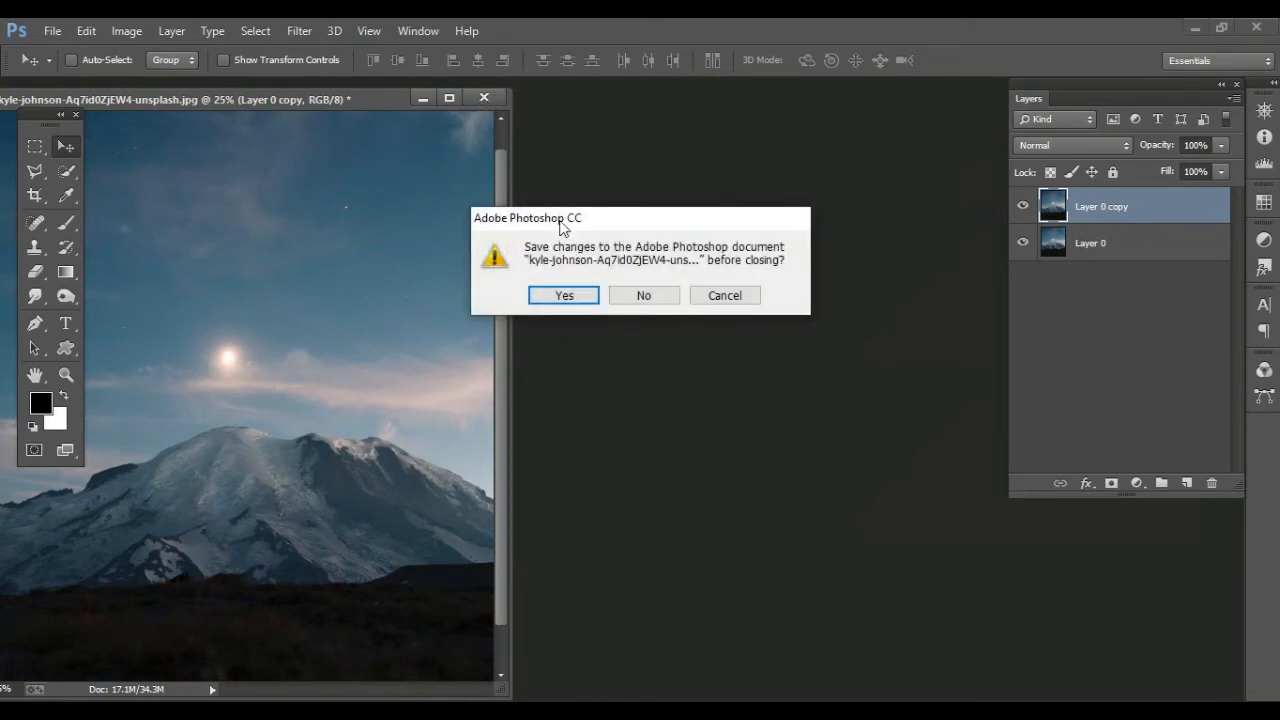
pyautogui.click(643, 297)
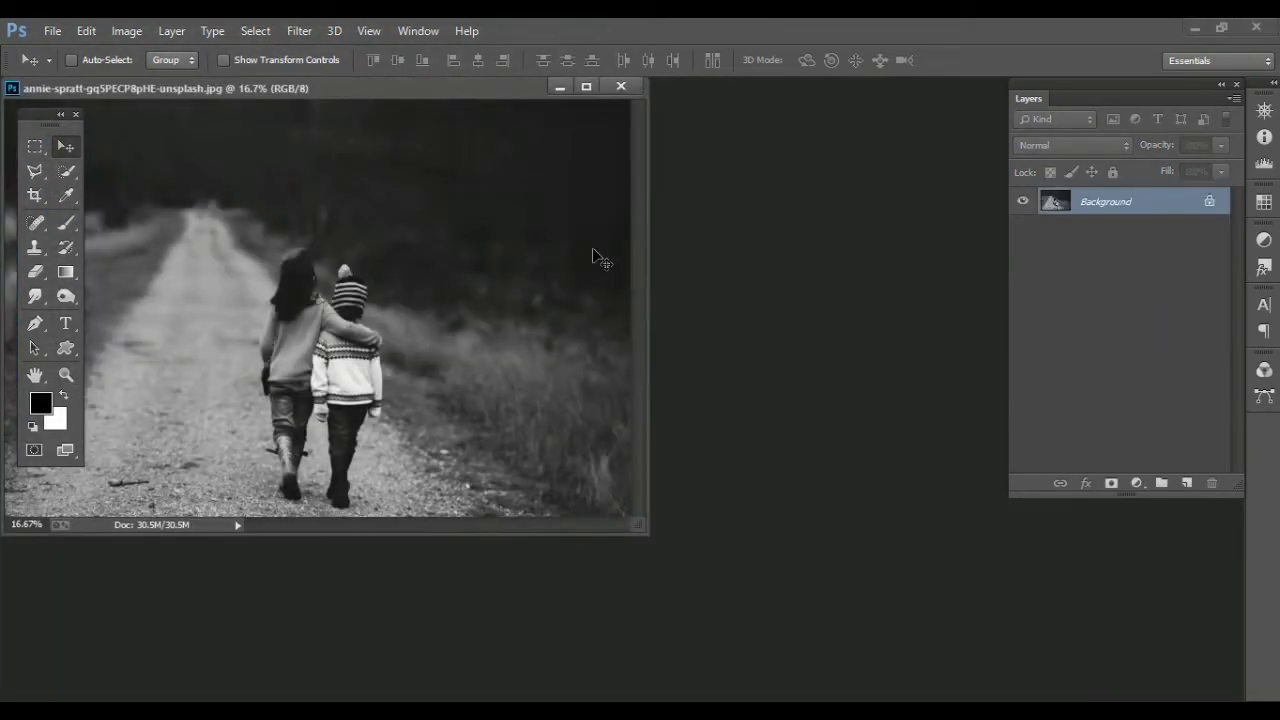
# Dock the photo of the two children in the workspace, unlock its Background layer and duplicate it
pyautogui.moveTo(447, 103); pyautogui.dragTo(640, 100)
pyautogui.click(1208, 202)
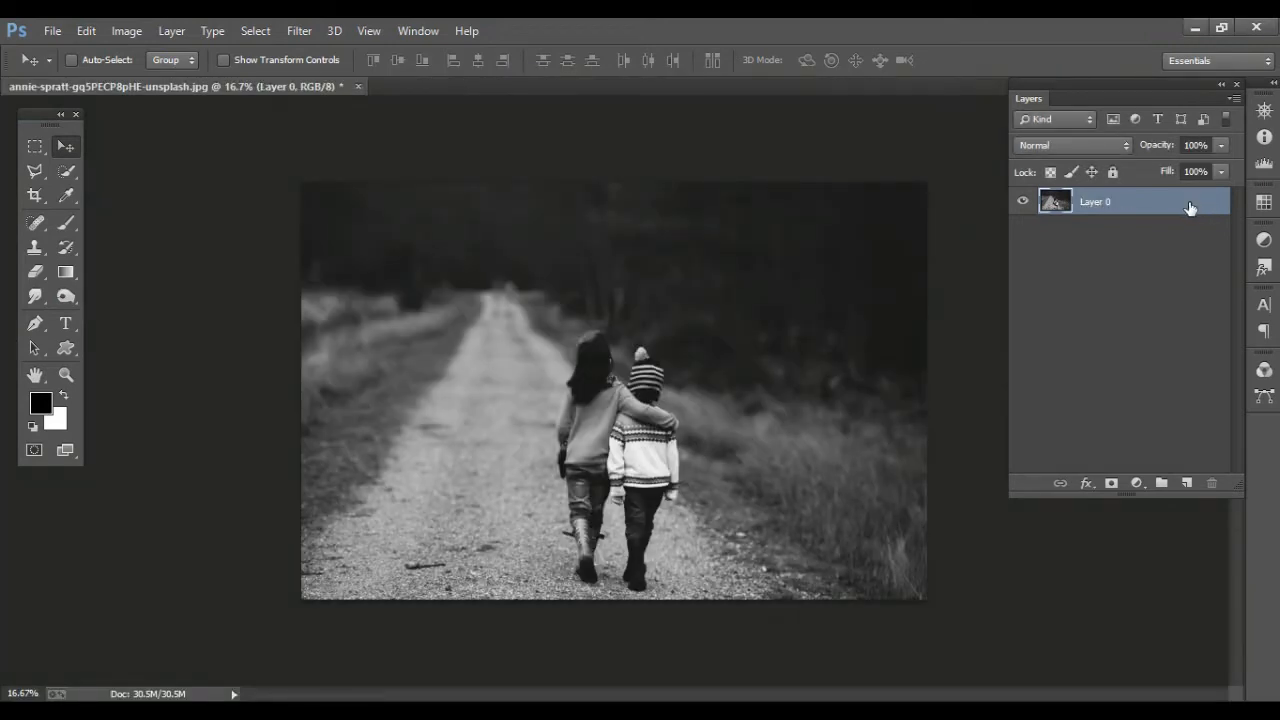
pyautogui.hotkey('ctrl', 'j')
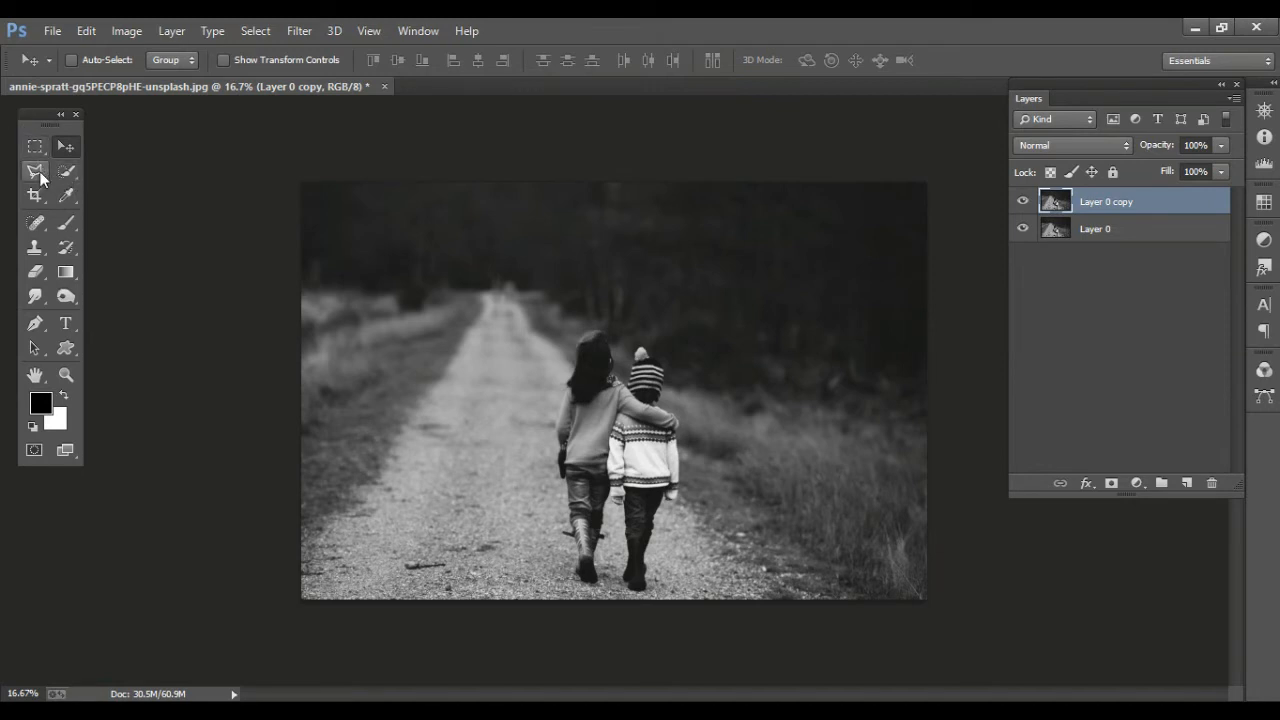
# Outline the two walking children with the Lasso tool, replace them with a Content-Aware fill, and deselect
pyautogui.moveTo(40, 178); pyautogui.dragTo(105, 167)
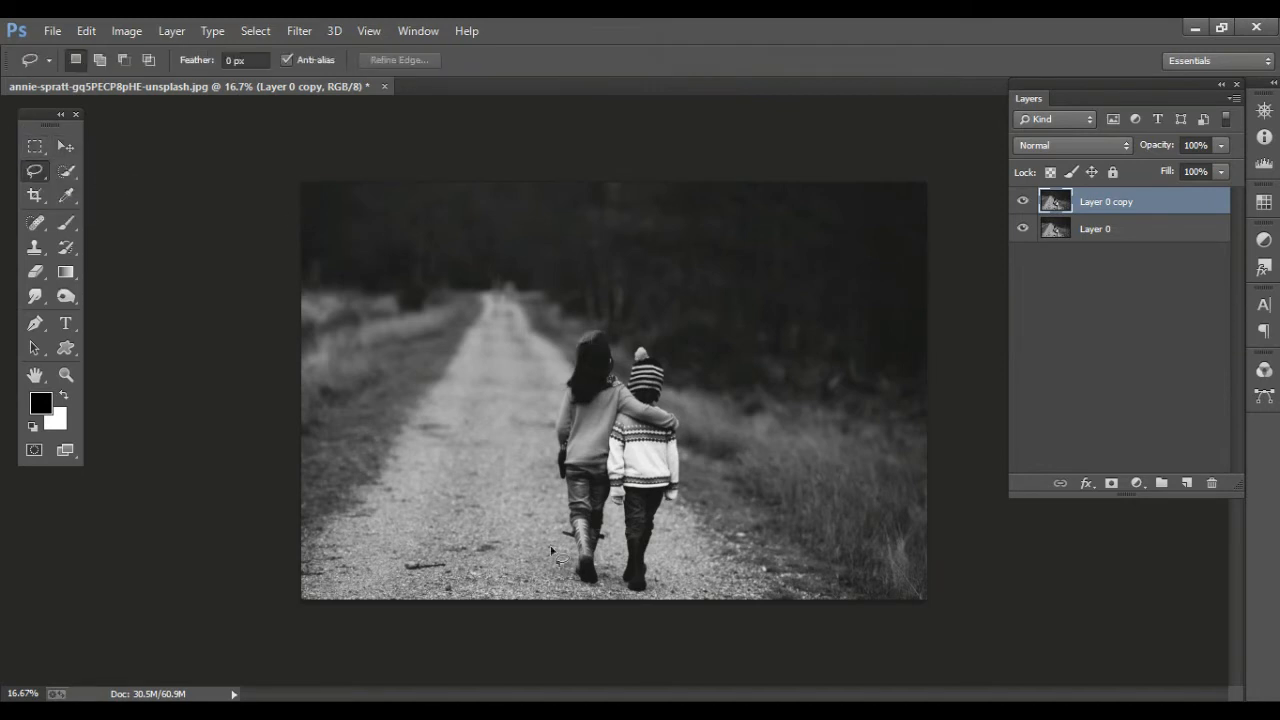
pyautogui.moveTo(565, 570)
pyautogui.mouseDown()
pyautogui.moveTo(543, 470)
pyautogui.moveTo(562, 350)
pyautogui.moveTo(593, 315)
pyautogui.moveTo(617, 318)
pyautogui.moveTo(624, 336)
pyautogui.moveTo(653, 338)
pyautogui.moveTo(690, 429)
pyautogui.moveTo(683, 526)
pyautogui.moveTo(660, 590)
pyautogui.moveTo(637, 599)
pyautogui.moveTo(602, 581)
pyautogui.moveTo(591, 595)
pyautogui.moveTo(564, 550)
pyautogui.mouseUp()
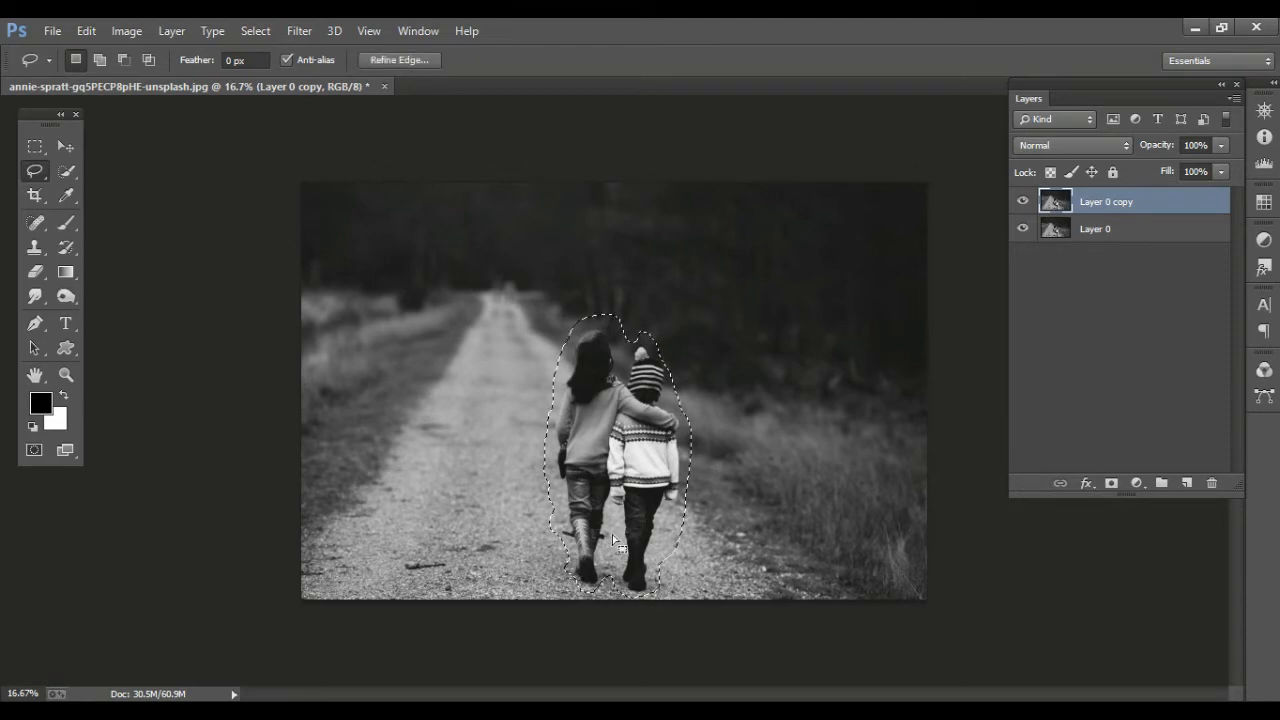
pyautogui.press('shift')
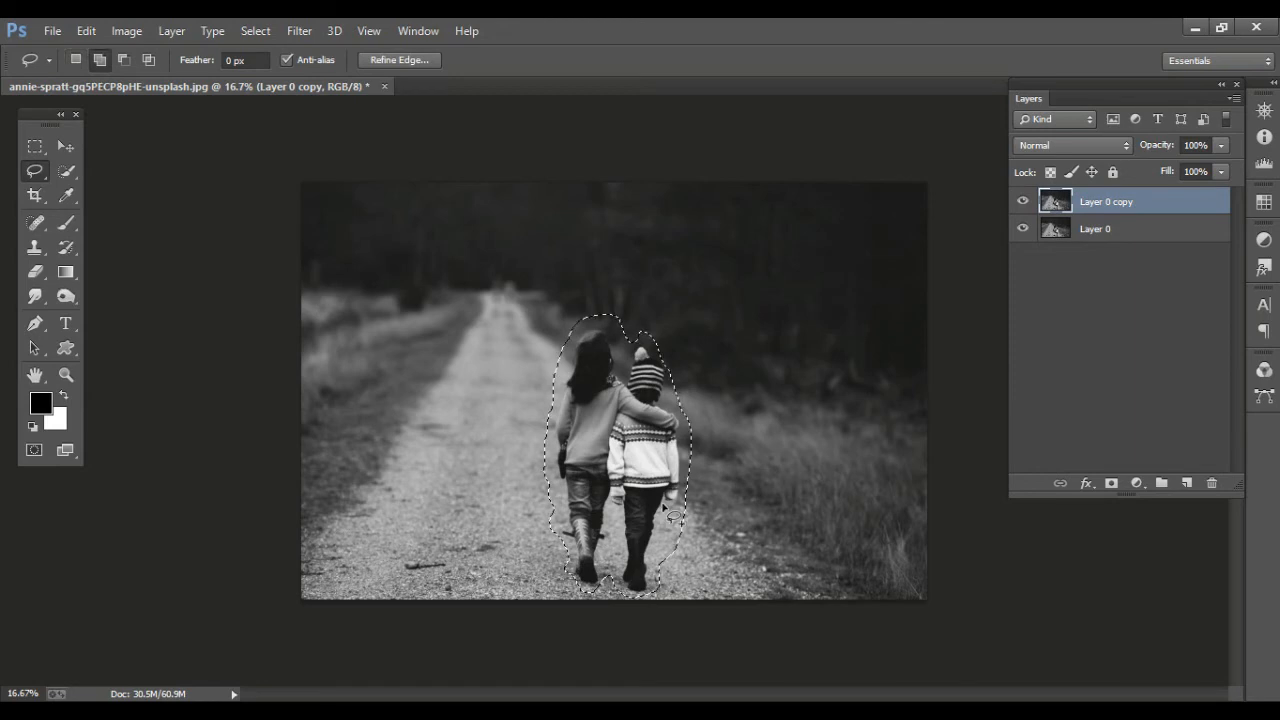
pyautogui.hotkey('shift', 'BackSpace')
pyautogui.press('Return')
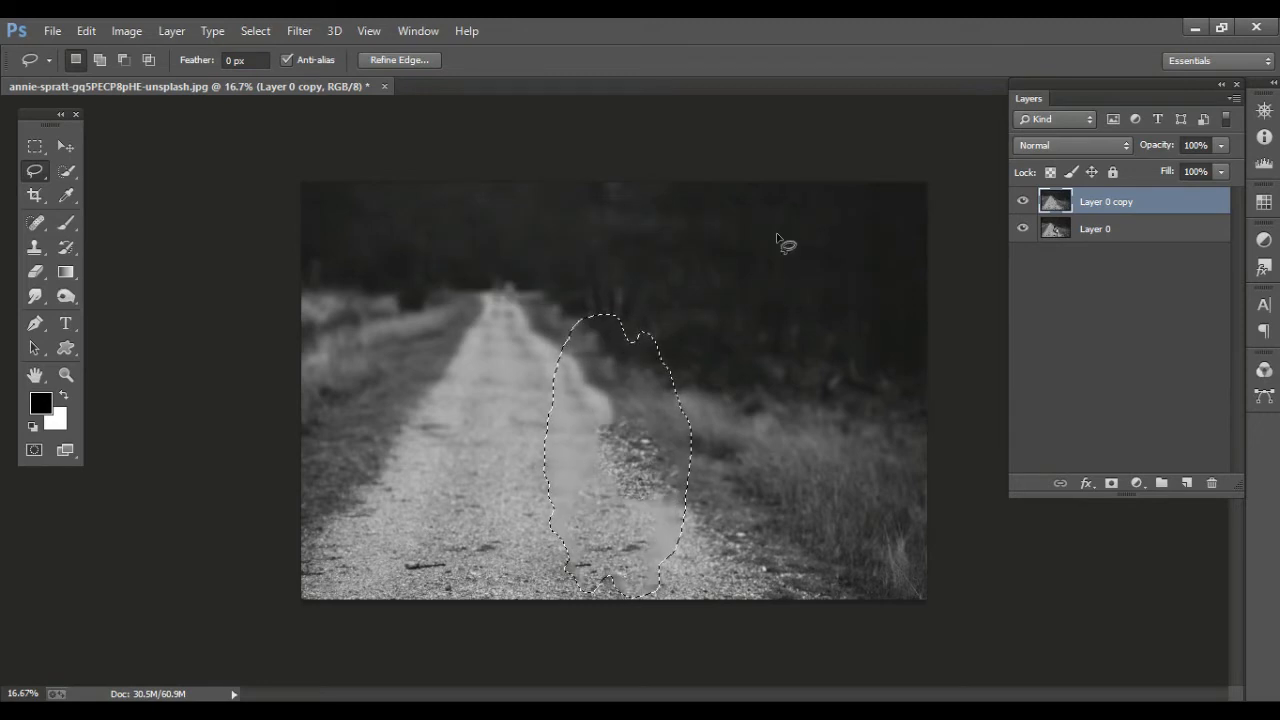
pyautogui.hotkey('ctrl', 'd')
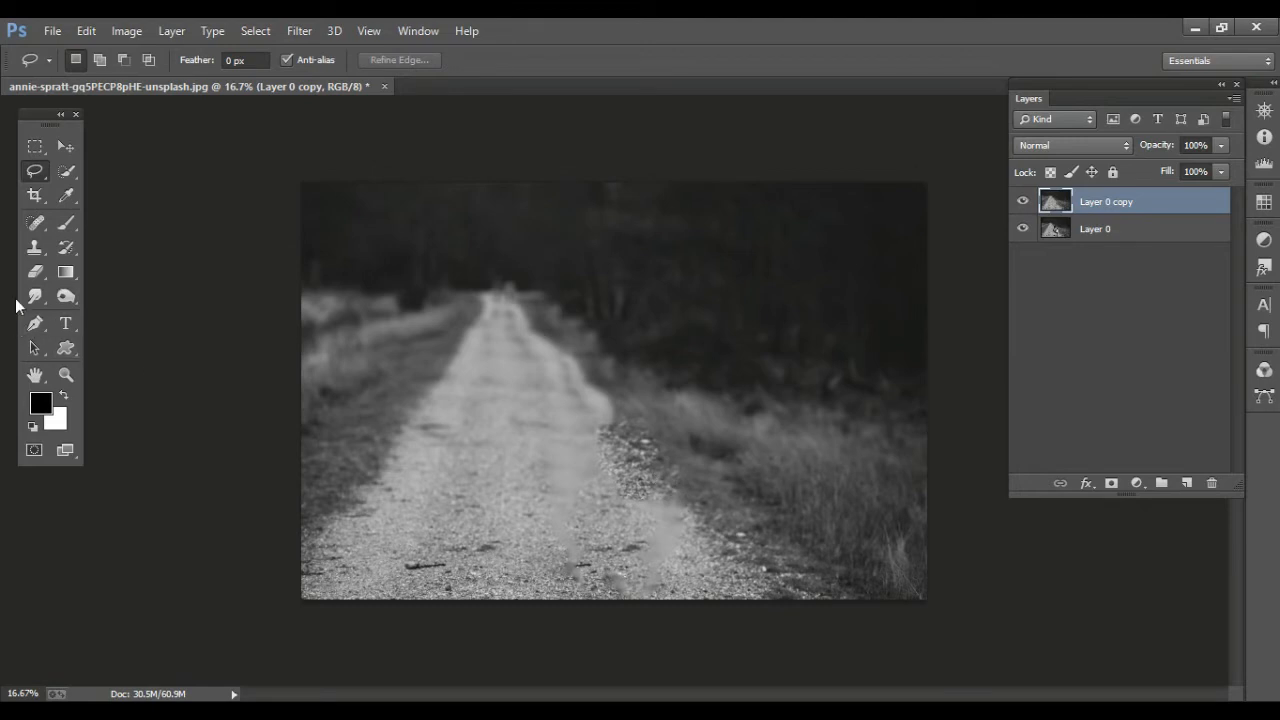
# Clean up the filled area with the Clone Stamp at 384 px, rebuilding the path's edge and gravel from nearby samples
pyautogui.click(35, 247)
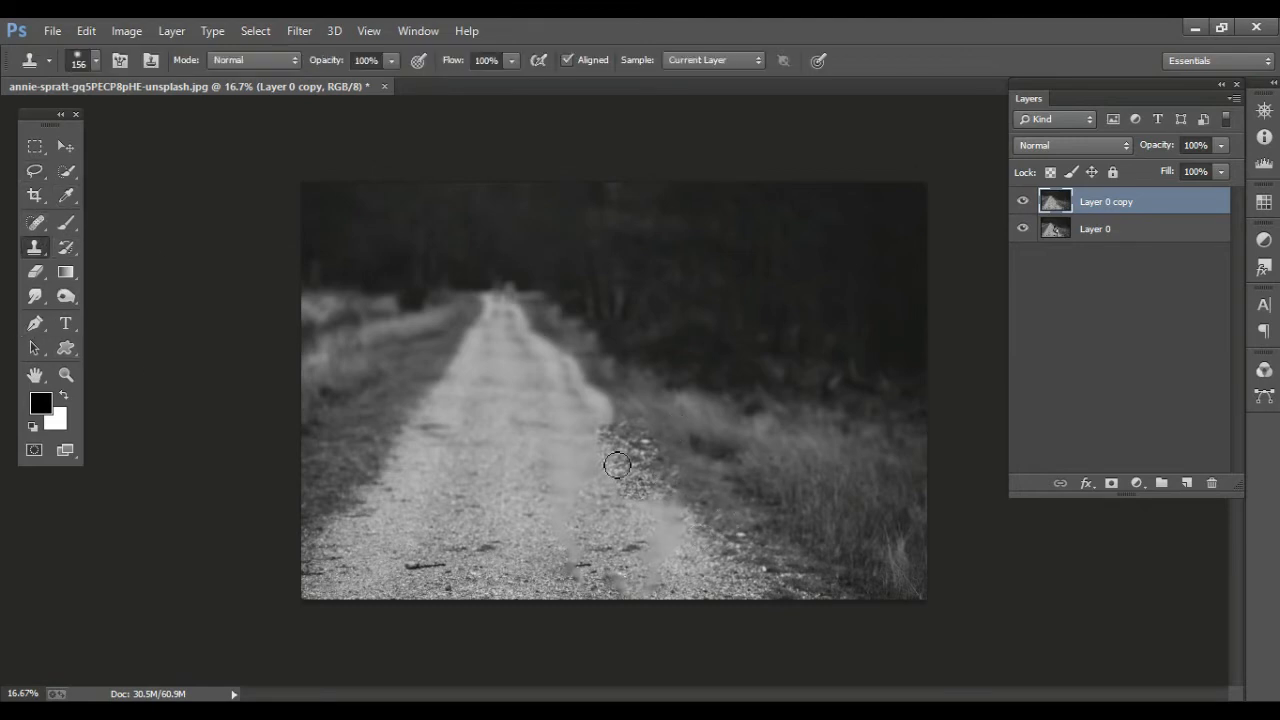
pyautogui.moveTo(620, 429)
pyautogui.mouseDown()
pyautogui.moveTo(661, 443)
pyautogui.moveTo(666, 374)
pyautogui.moveTo(594, 355)
pyautogui.mouseUp()
pyautogui.moveTo(615, 431)
pyautogui.mouseDown()
pyautogui.moveTo(603, 440)
pyautogui.moveTo(620, 457)
pyautogui.moveTo(616, 430)
pyautogui.moveTo(671, 508)
pyautogui.mouseUp()
pyautogui.keyDown('alt'); pyautogui.click(558, 438); pyautogui.keyUp('alt')
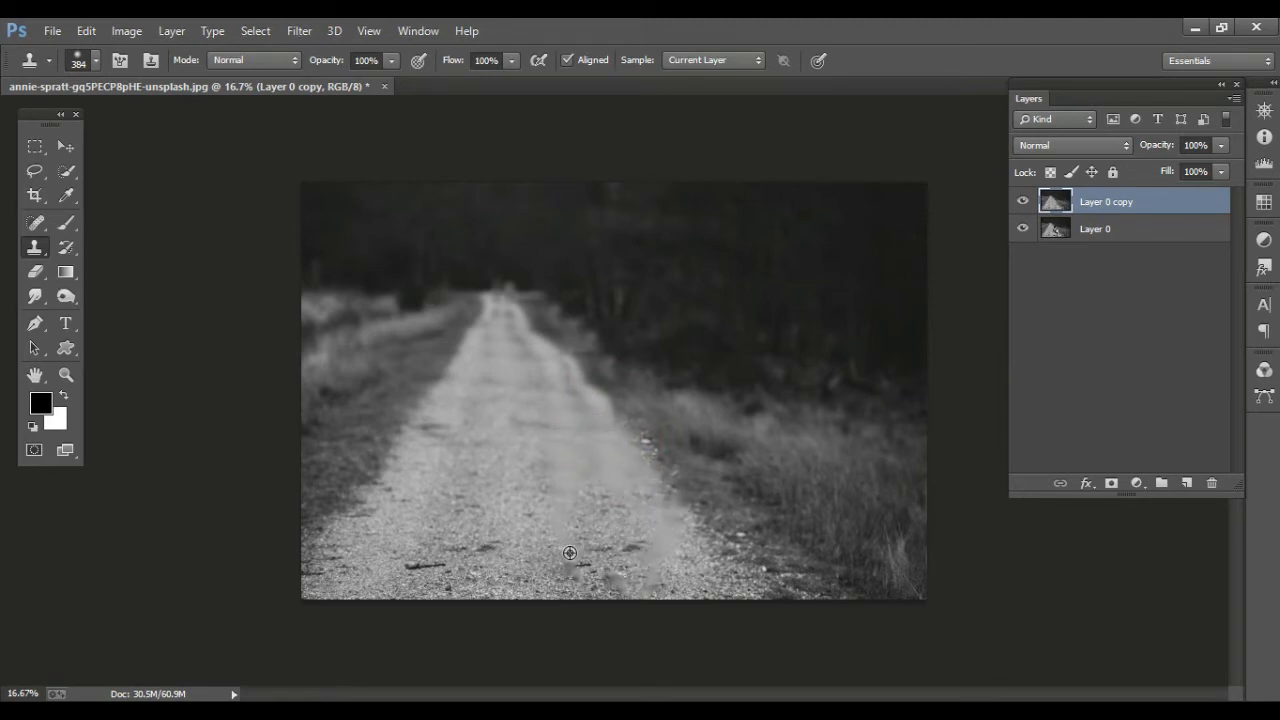
pyautogui.keyDown('alt'); pyautogui.click(592, 516); pyautogui.keyUp('alt')
pyautogui.moveTo(606, 561)
pyautogui.mouseDown()
pyautogui.moveTo(601, 480)
pyautogui.moveTo(587, 522)
pyautogui.moveTo(593, 508)
pyautogui.moveTo(625, 547)
pyautogui.mouseUp()
pyautogui.keyDown('alt'); pyautogui.click(584, 450); pyautogui.keyUp('alt')
pyautogui.moveTo(616, 476); pyautogui.dragTo(604, 453)
pyautogui.click(786, 577)
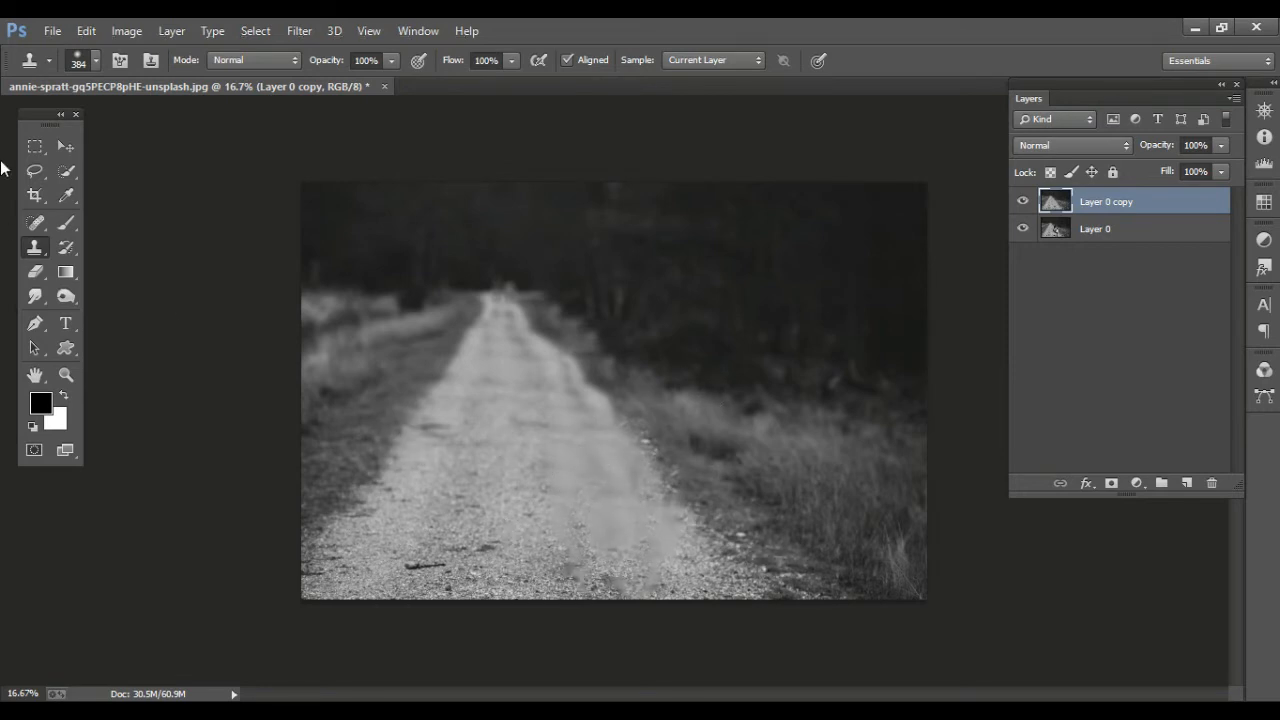
# Toggle the visibility of Layer 0 copy to compare the cleaned path with the original photo of the children
pyautogui.click(64, 146)
pyautogui.click(1021, 203)
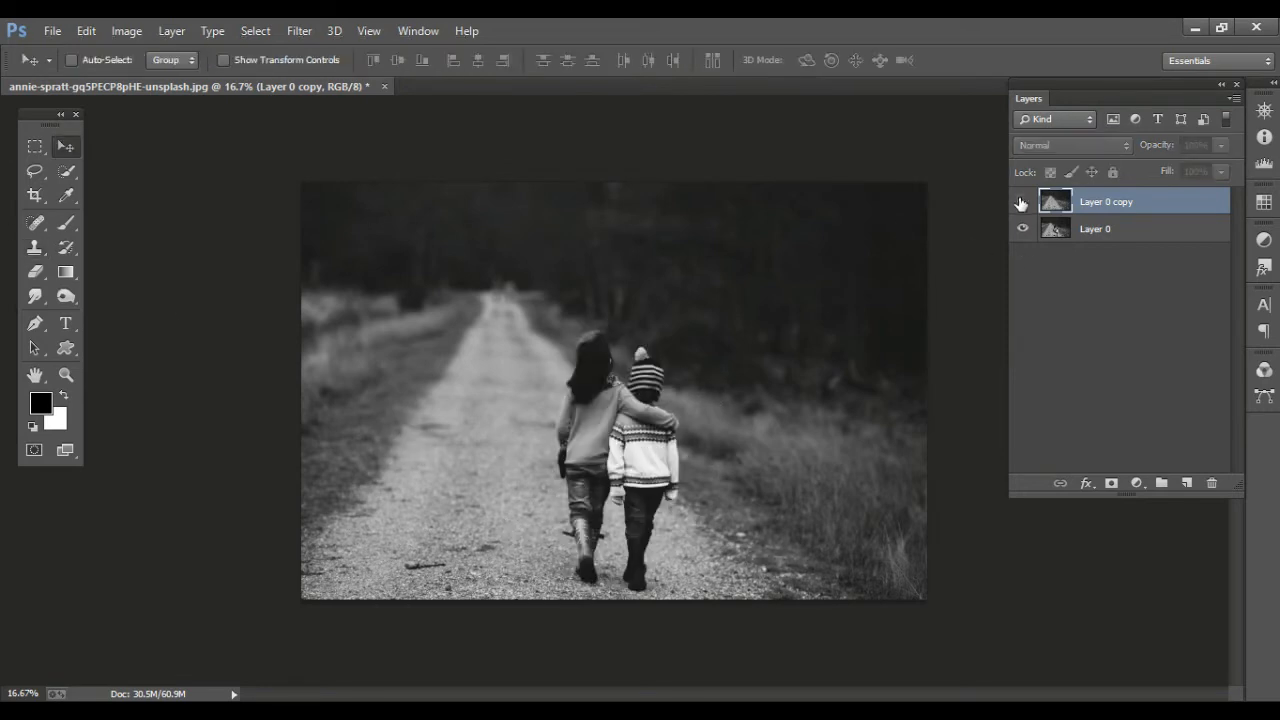
pyautogui.click(1021, 203)
pyautogui.click(1021, 203)
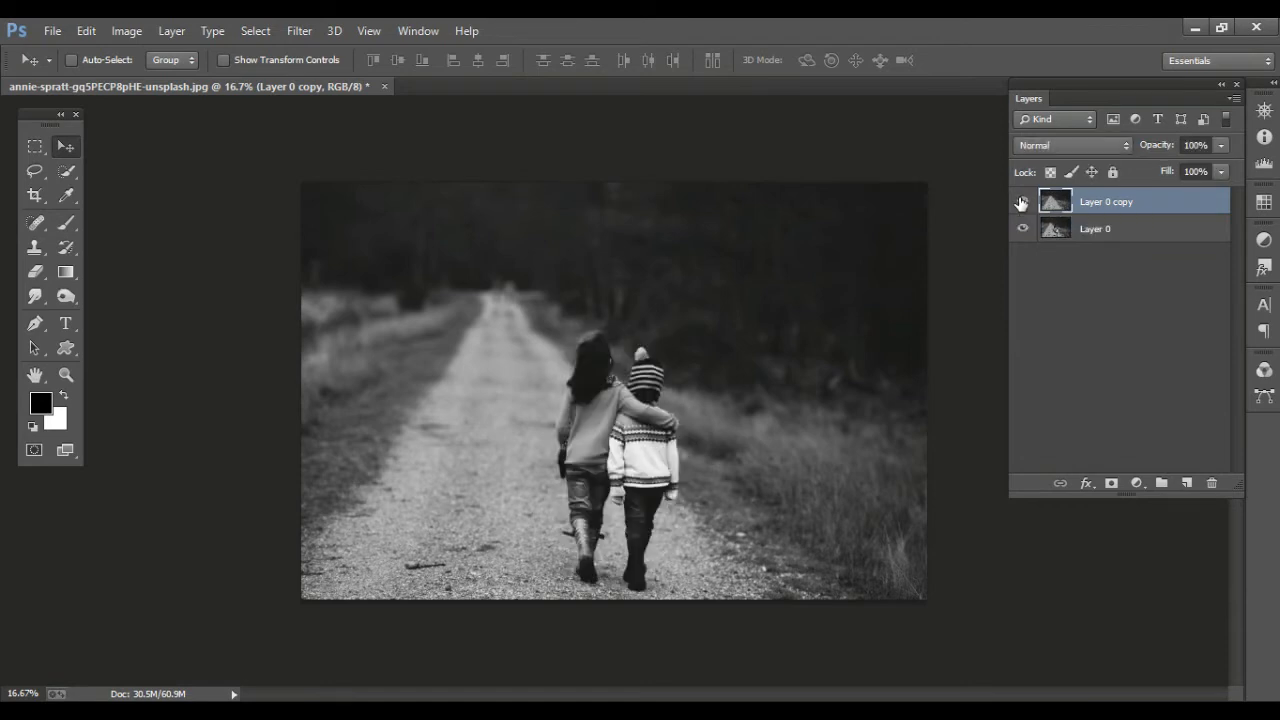
pyautogui.click(1021, 203)
pyautogui.click(1021, 203)
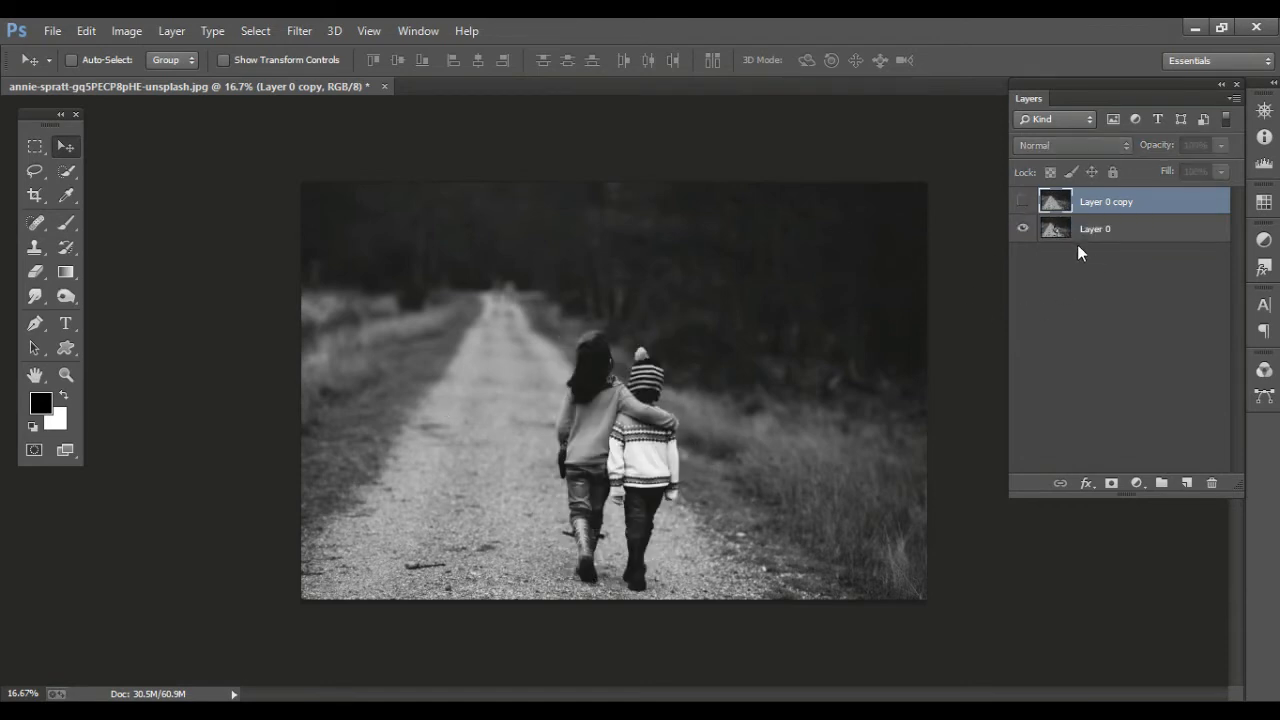
pyautogui.click(1021, 203)
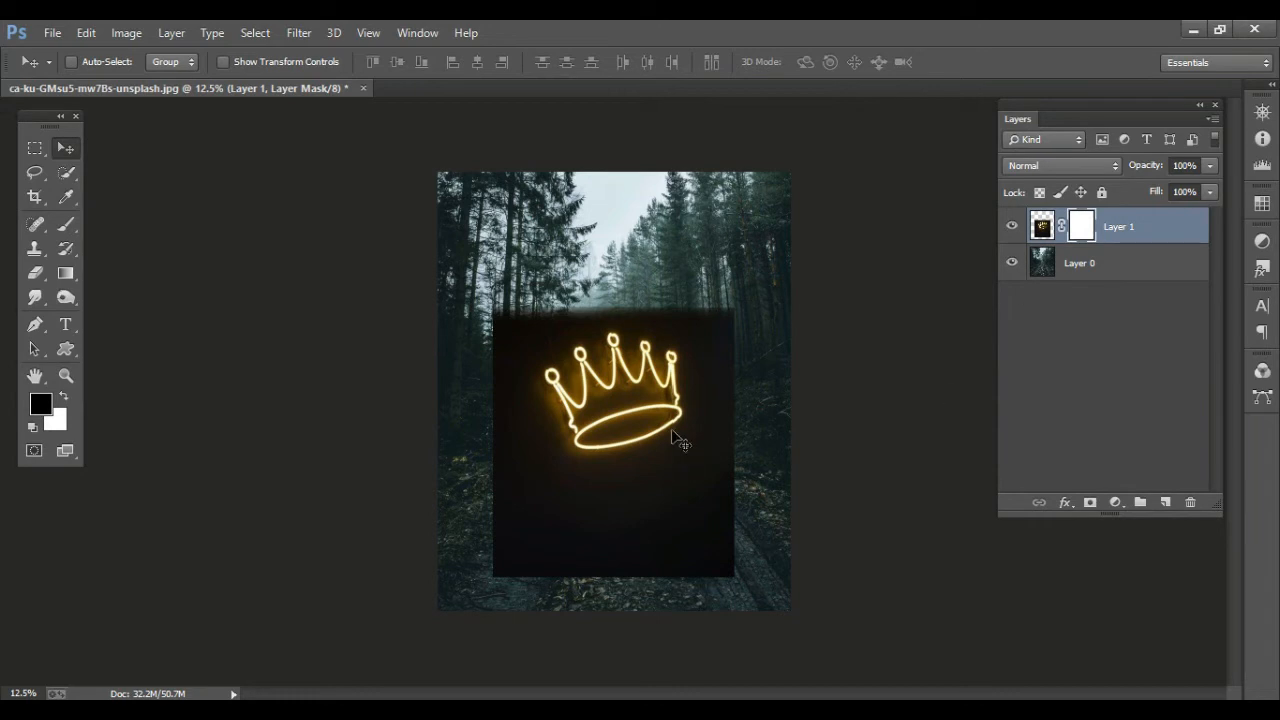
# Hide and show Layer 1 to compare it with the forest, and shift the crown image slightly over the path
pyautogui.click(1012, 228)
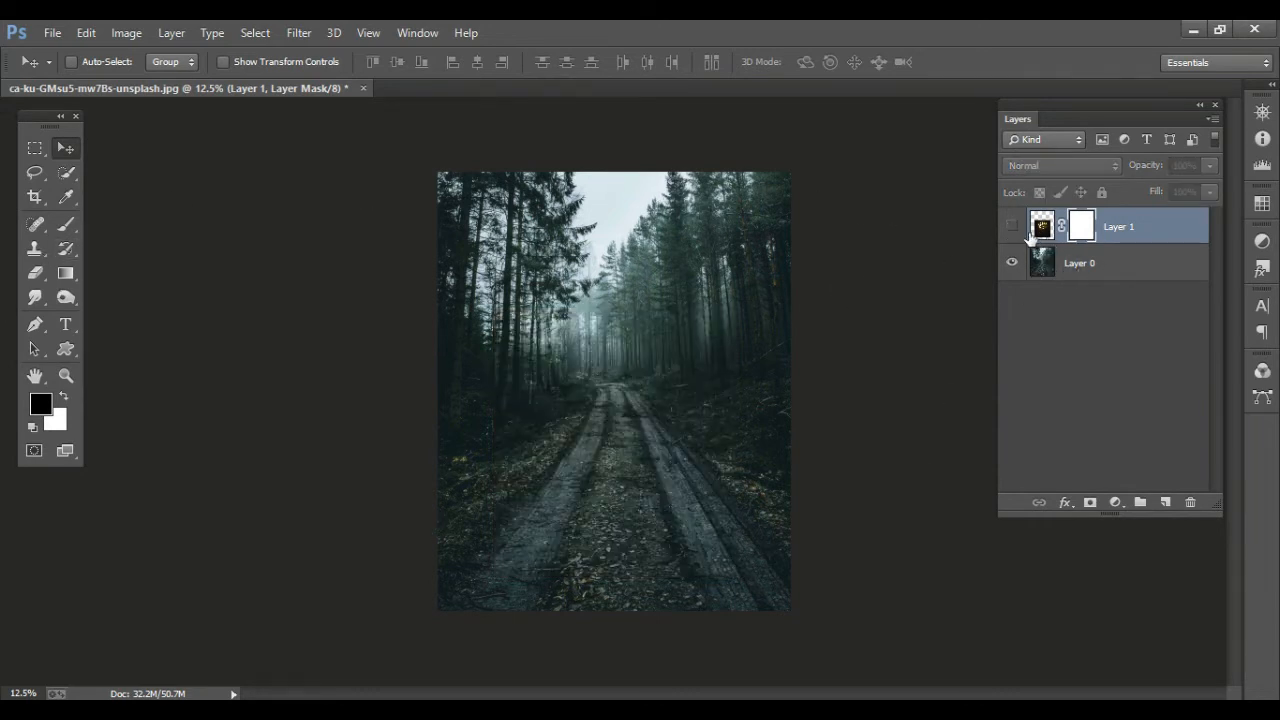
pyautogui.click(1012, 227)
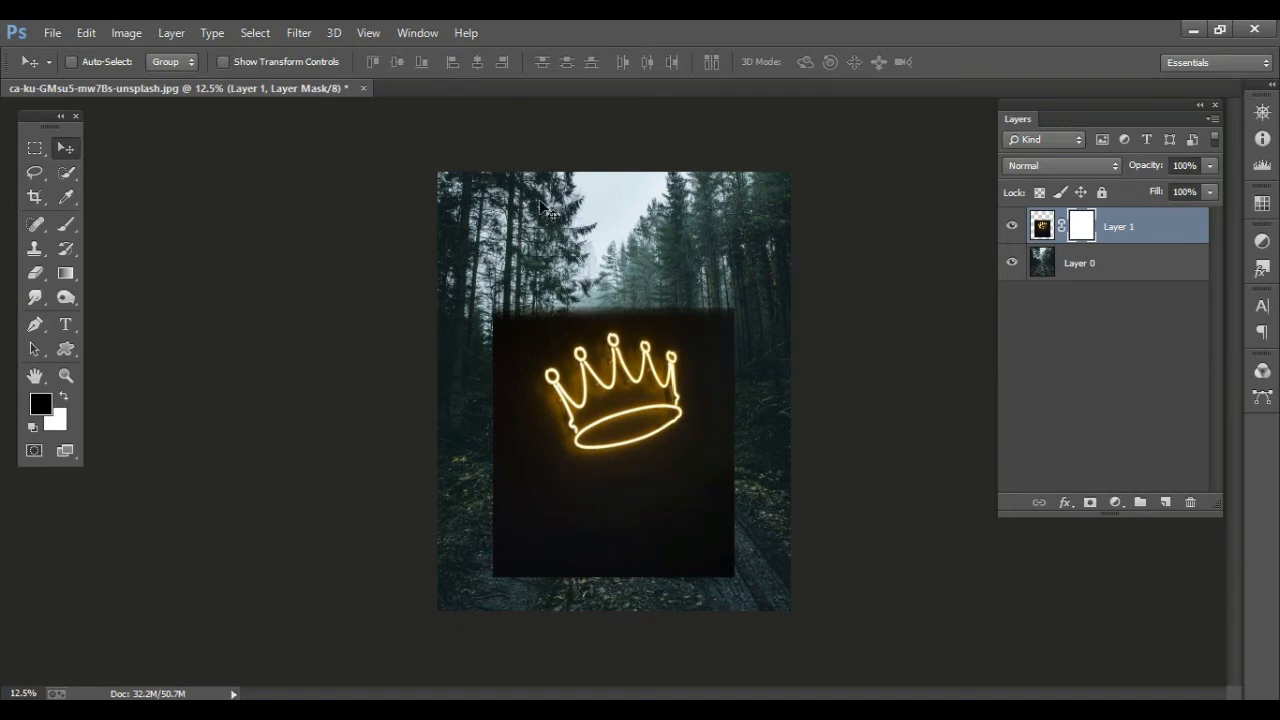
pyautogui.moveTo(625, 433); pyautogui.dragTo(658, 479)
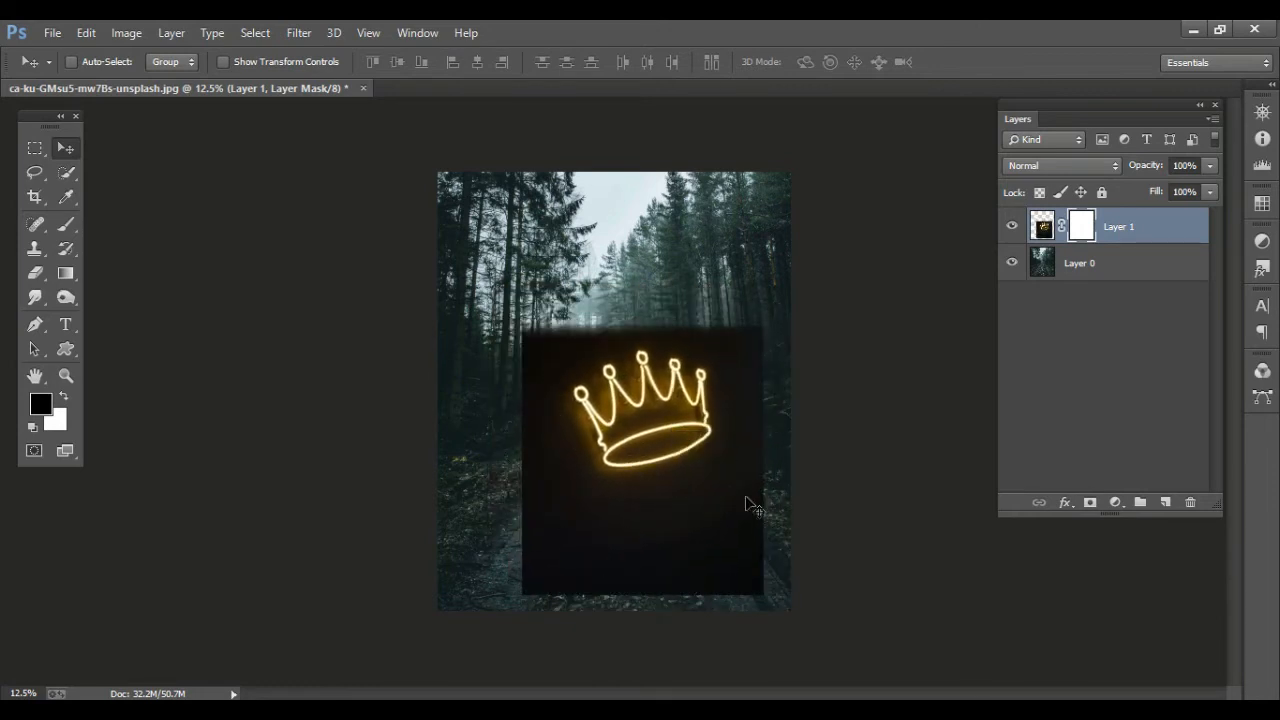
pyautogui.moveTo(650, 428); pyautogui.dragTo(627, 407)
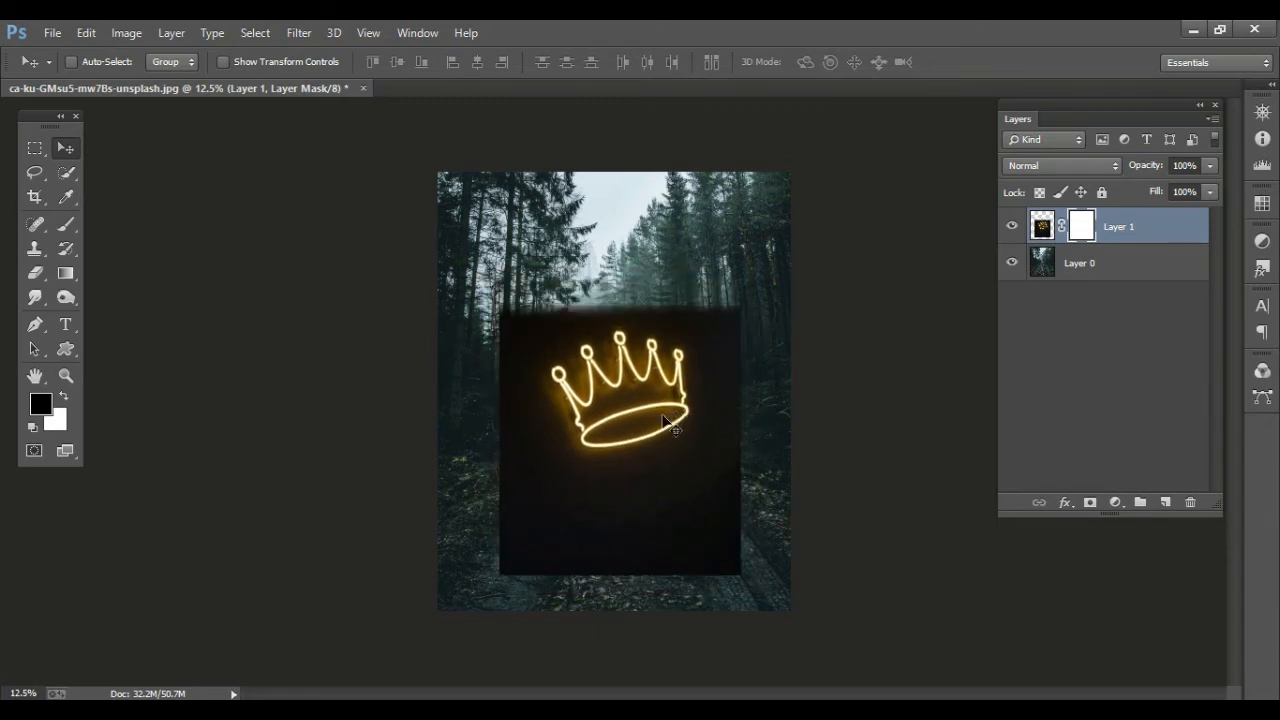
# Paint black on the Layer 1 mask with 884 px and 196 px brushes around and inside the neon crown
pyautogui.click(66, 223)
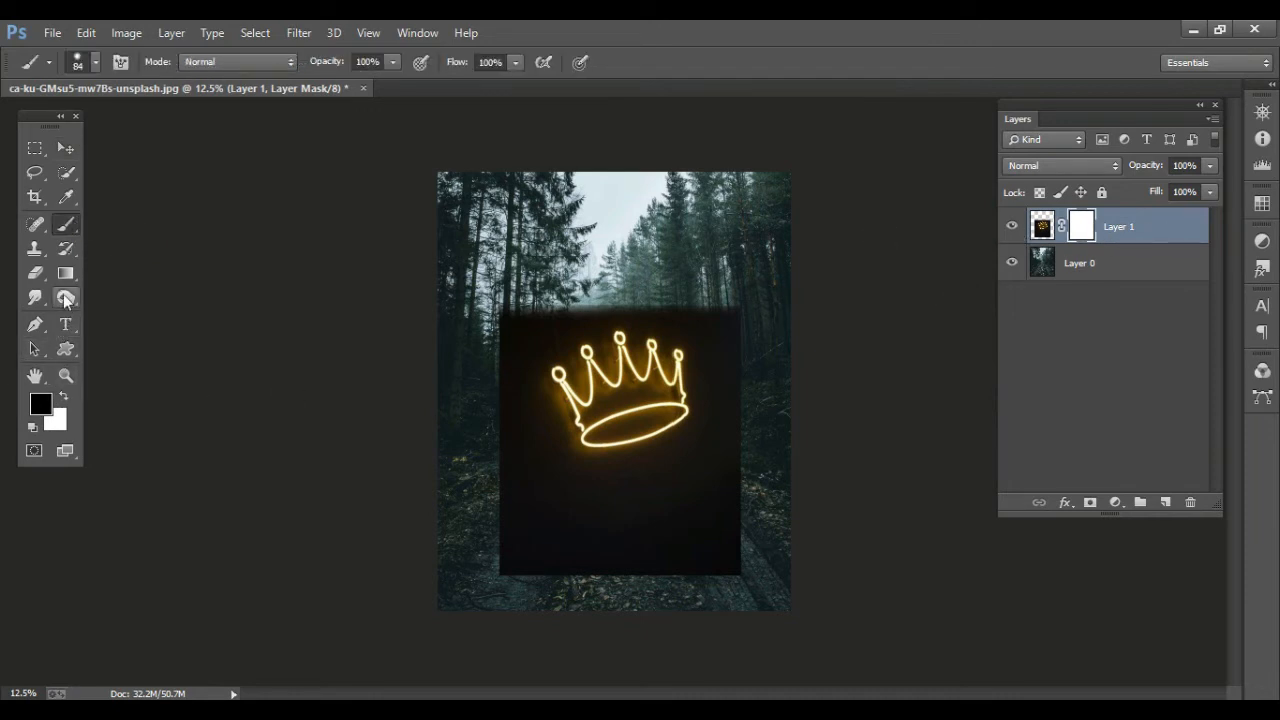
pyautogui.moveTo(502, 535)
pyautogui.mouseDown()
pyautogui.moveTo(555, 545)
pyautogui.moveTo(557, 413)
pyautogui.mouseUp()
pyautogui.moveTo(541, 556)
pyautogui.mouseDown()
pyautogui.moveTo(497, 529)
pyautogui.moveTo(481, 457)
pyautogui.moveTo(714, 497)
pyautogui.moveTo(723, 406)
pyautogui.moveTo(700, 292)
pyautogui.moveTo(525, 315)
pyautogui.moveTo(451, 389)
pyautogui.moveTo(471, 380)
pyautogui.moveTo(646, 491)
pyautogui.moveTo(688, 445)
pyautogui.moveTo(564, 482)
pyautogui.moveTo(706, 394)
pyautogui.moveTo(705, 304)
pyautogui.mouseUp()
pyautogui.moveTo(502, 281); pyautogui.dragTo(500, 284)
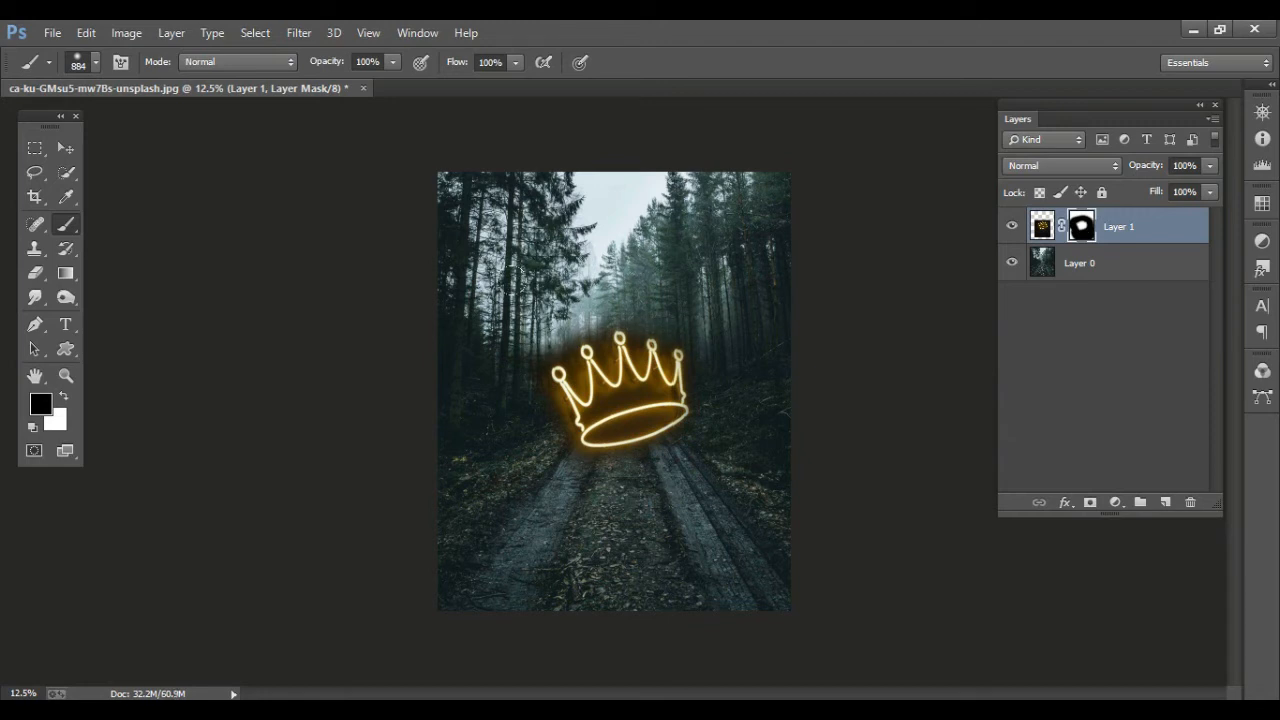
pyautogui.moveTo(659, 409)
pyautogui.mouseDown()
pyautogui.moveTo(601, 407)
pyautogui.moveTo(651, 400)
pyautogui.moveTo(606, 415)
pyautogui.moveTo(631, 413)
pyautogui.moveTo(631, 437)
pyautogui.moveTo(611, 439)
pyautogui.moveTo(655, 426)
pyautogui.mouseUp()
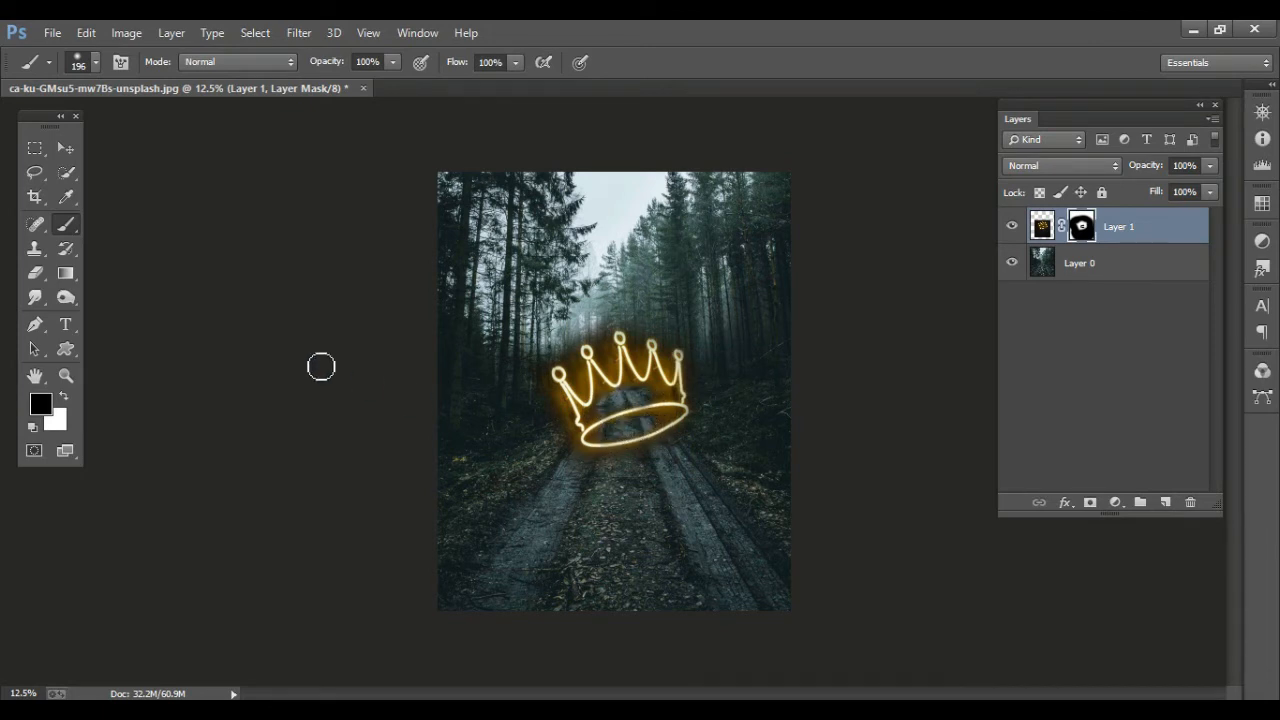
# Fill the Layer 1 mask with white to restore the whole crown image, and view the available blending modes
pyautogui.click(65, 147)
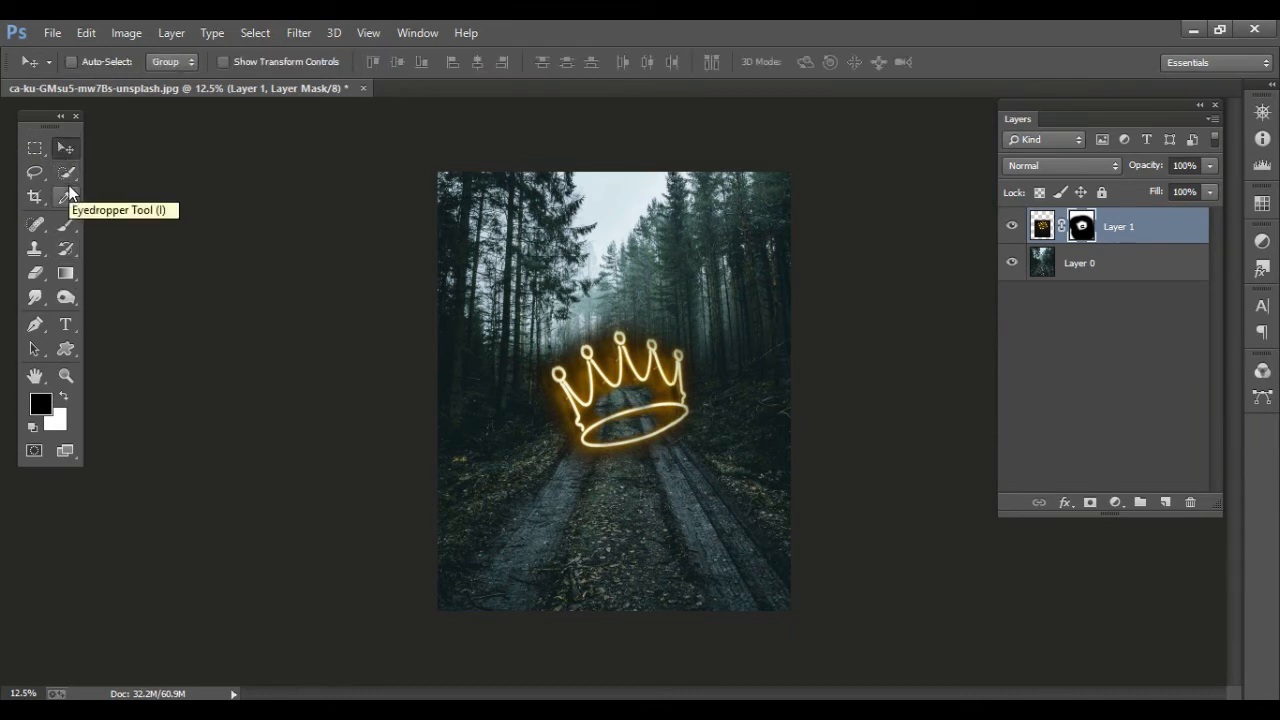
pyautogui.hotkey('ctrl', 'BackSpace')
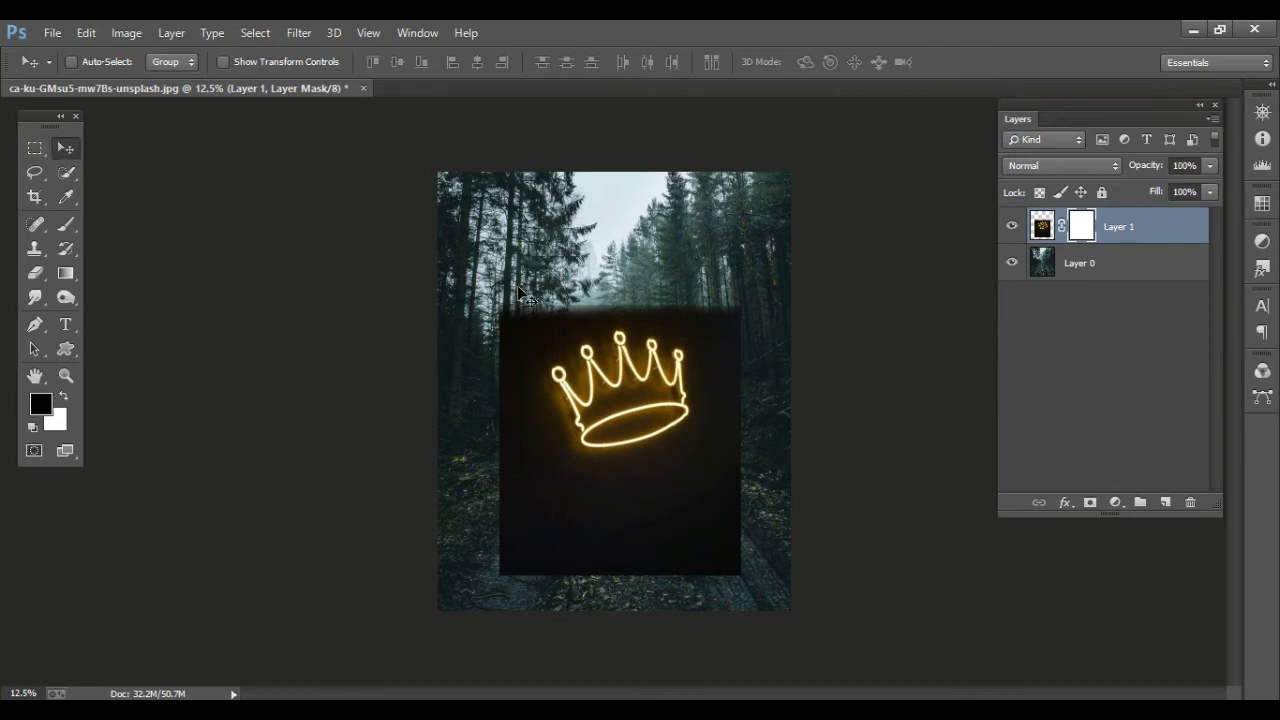
pyautogui.click(1097, 170)
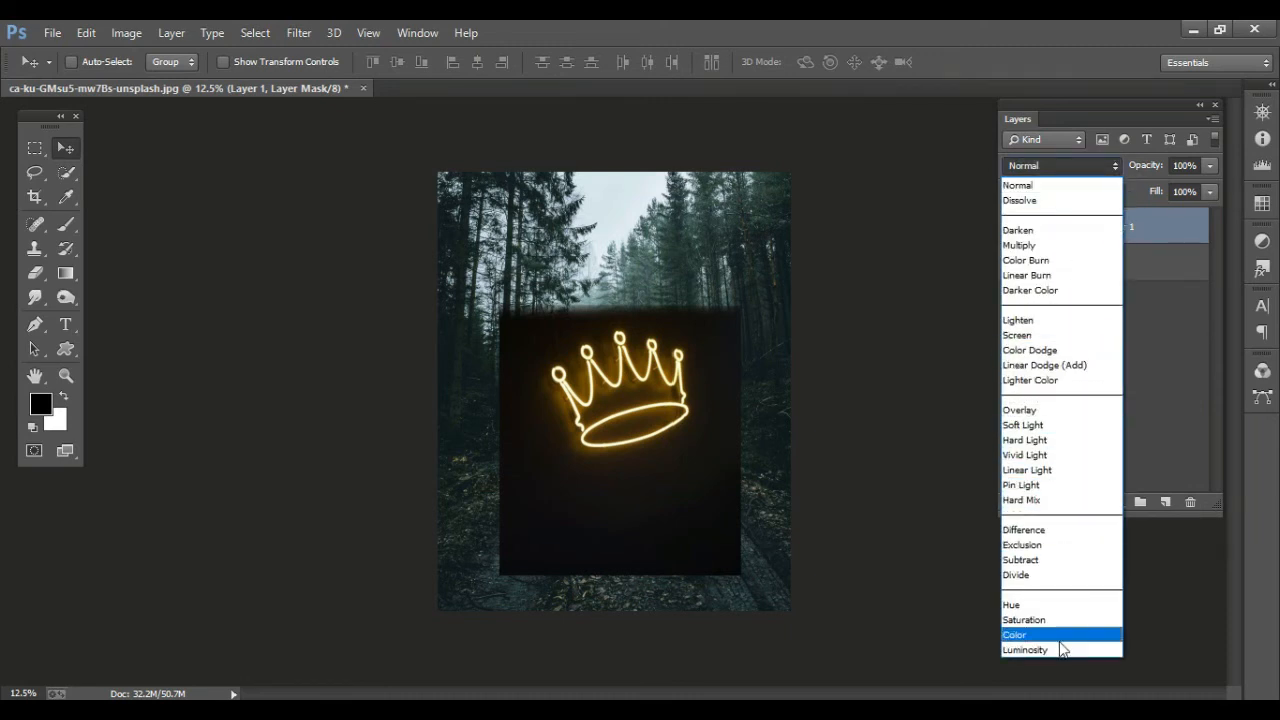
pyautogui.click(1053, 168)
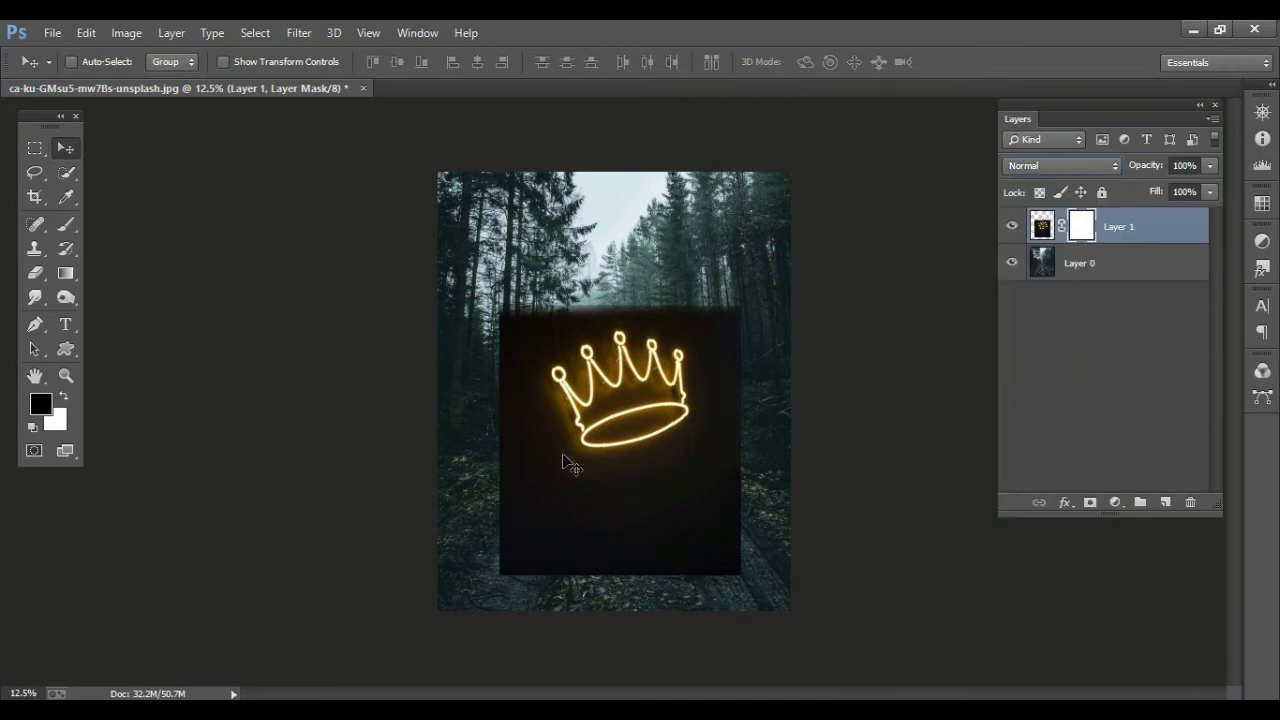
# Target the image instead of the mask on Layer 1 and reposition the crown picture over the forest path
pyautogui.moveTo(565, 460)
pyautogui.mouseDown()
pyautogui.moveTo(609, 434)
pyautogui.moveTo(576, 475)
pyautogui.mouseUp()
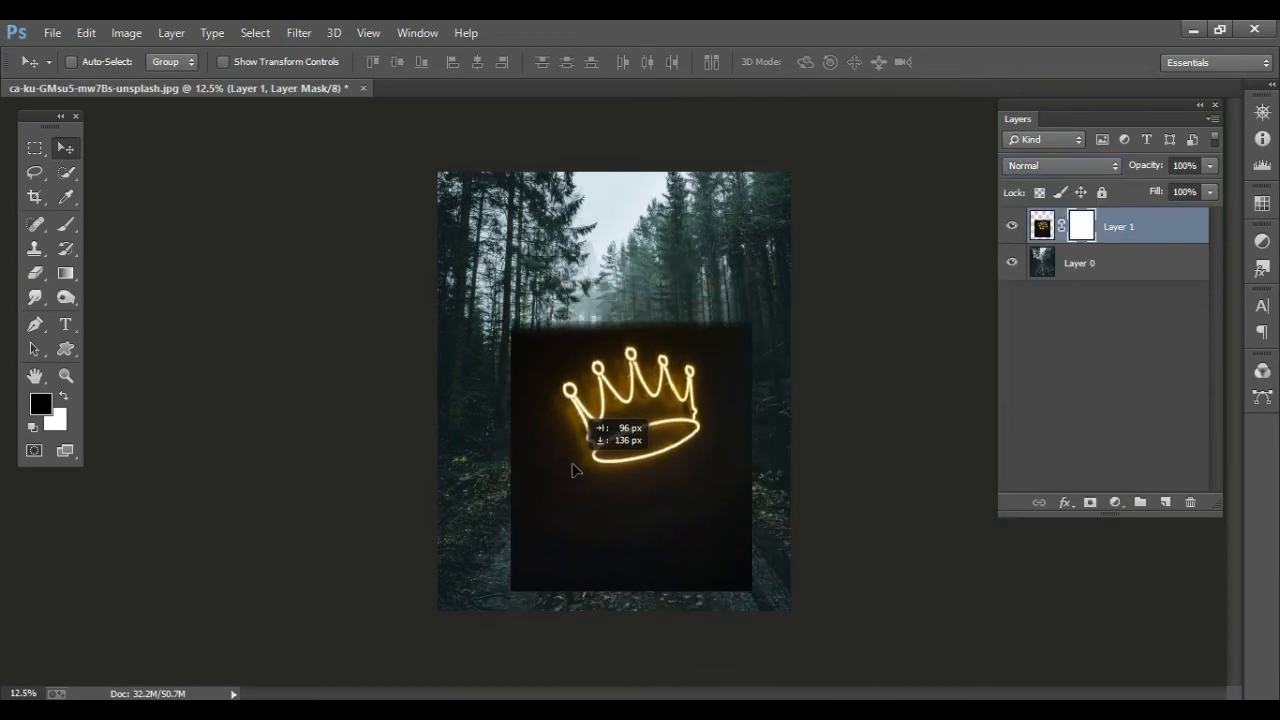
pyautogui.click(1042, 228)
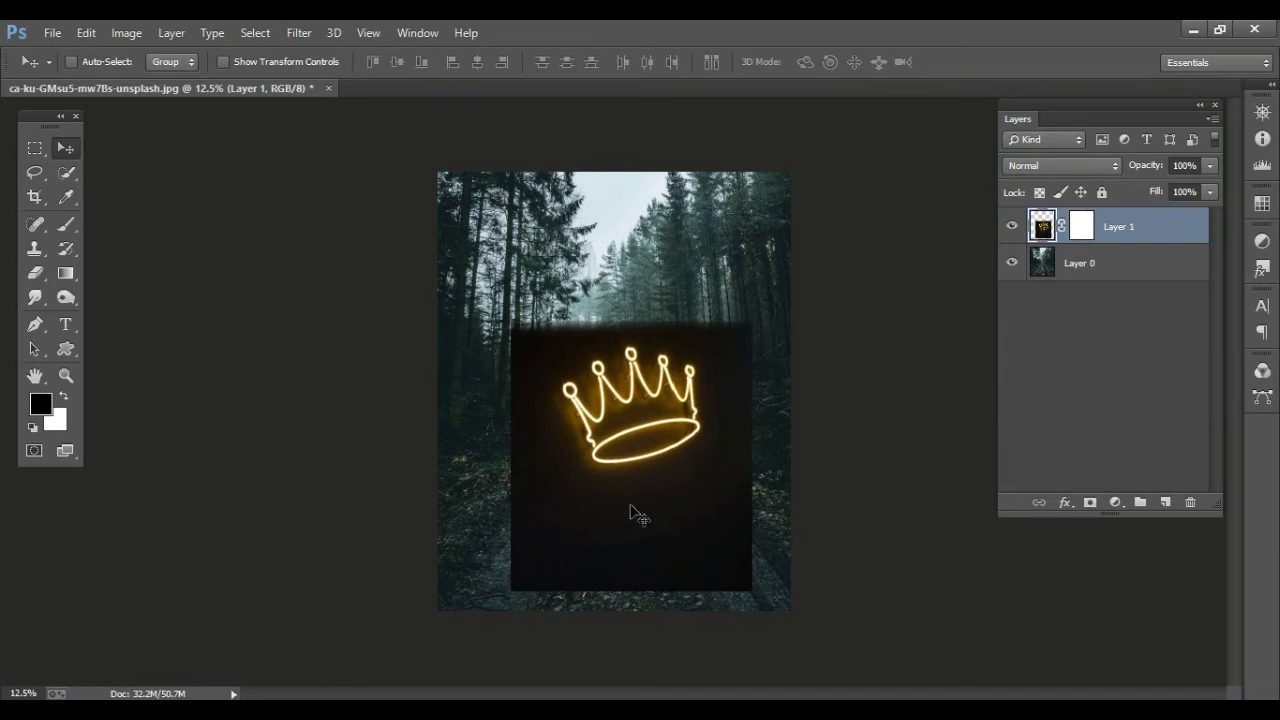
pyautogui.moveTo(617, 514); pyautogui.dragTo(598, 506)
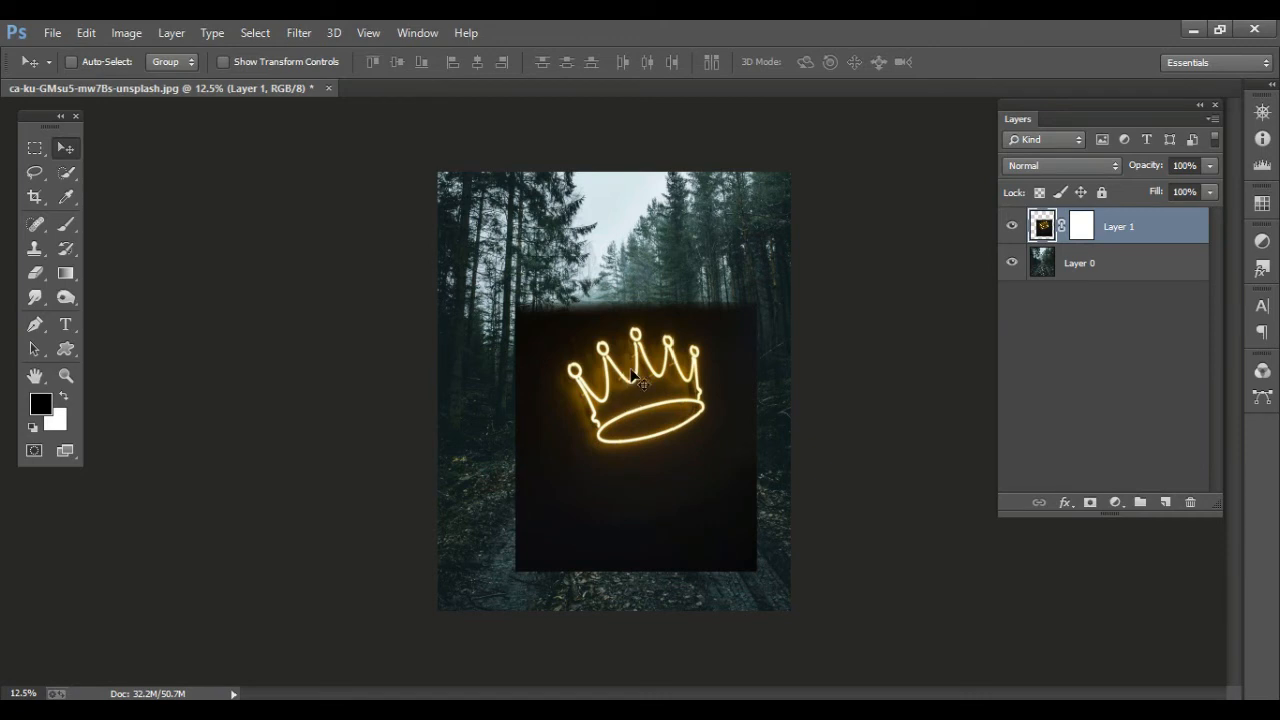
# Try the Screen blending mode on Layer 1 and shift the neon crown over the centre of the forest path
pyautogui.click(1072, 167)
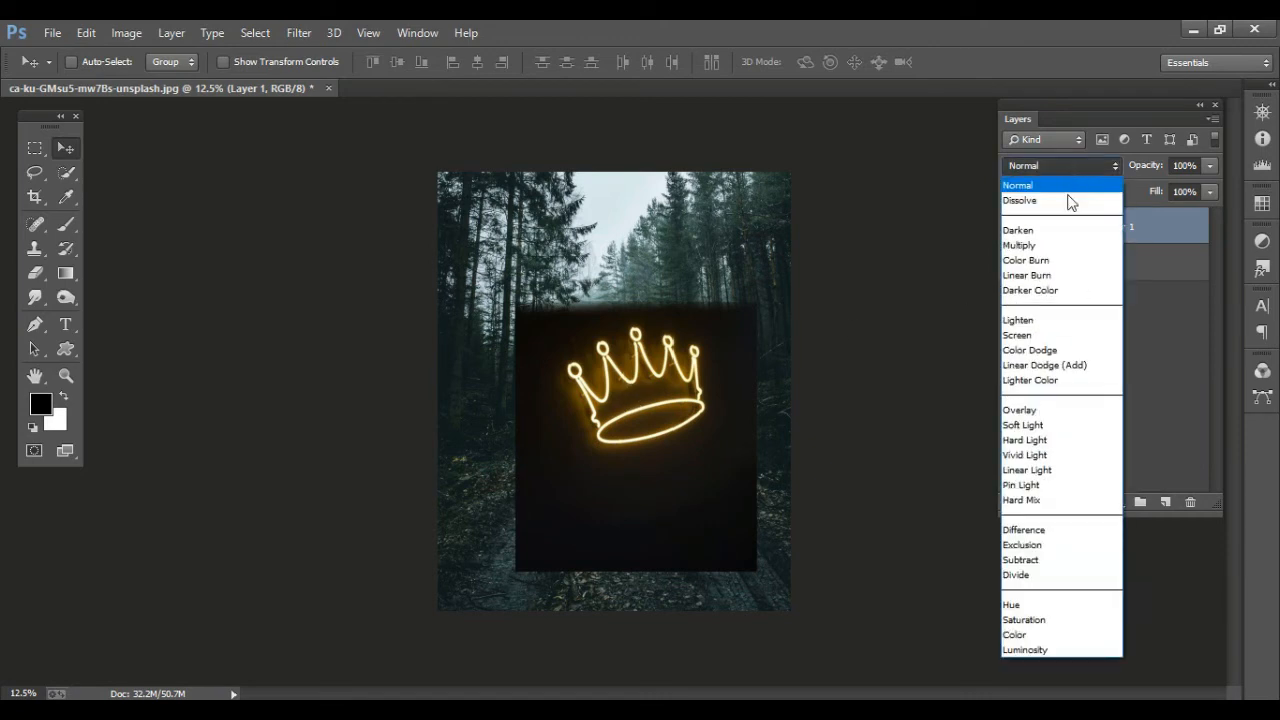
pyautogui.click(1044, 335)
pyautogui.moveTo(618, 462); pyautogui.dragTo(588, 455)
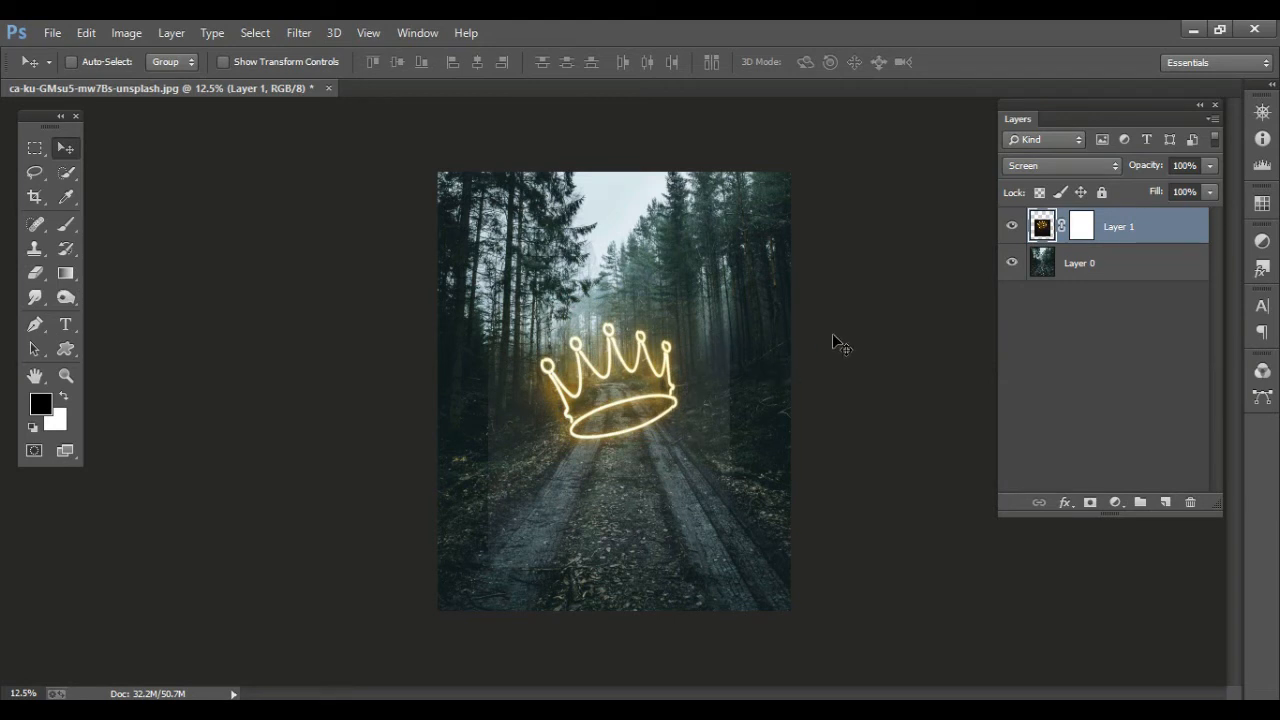
# Set Layer 1's blending mode to Lighten and move the neon crown lower along the forest path
pyautogui.click(1082, 164)
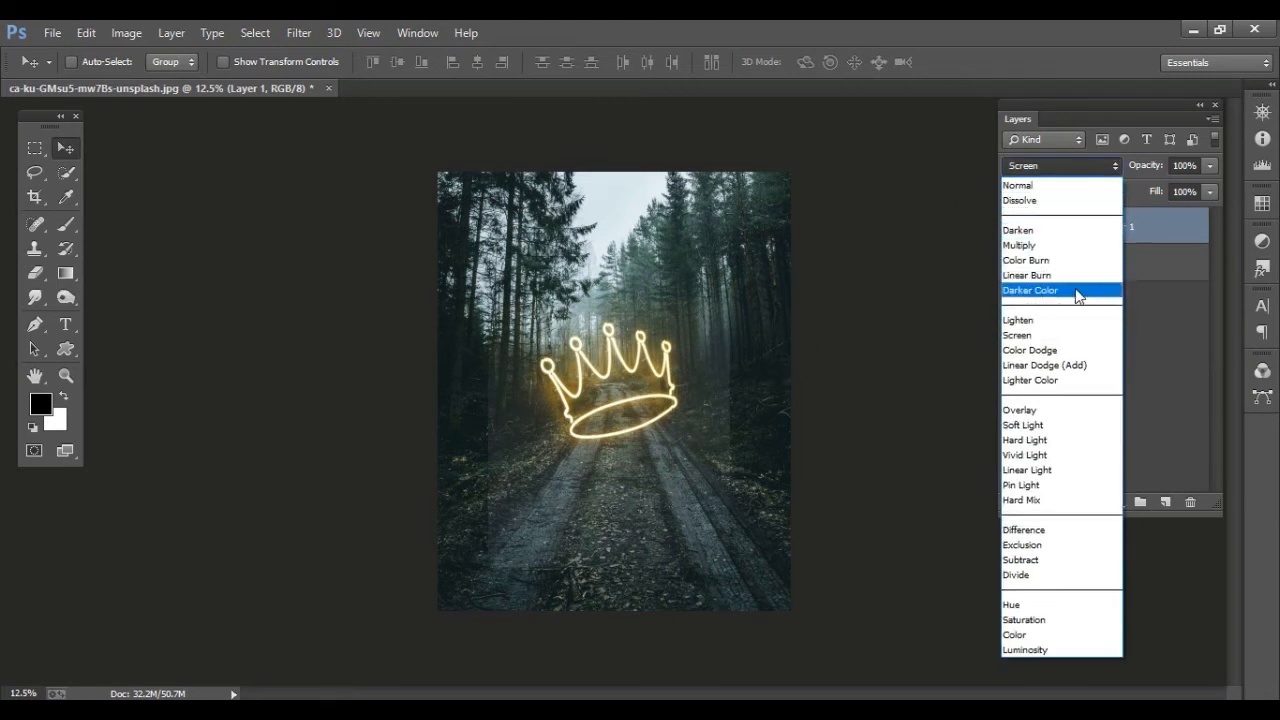
pyautogui.click(1060, 316)
pyautogui.moveTo(628, 435)
pyautogui.mouseDown()
pyautogui.moveTo(648, 444)
pyautogui.moveTo(619, 508)
pyautogui.moveTo(638, 481)
pyautogui.moveTo(632, 505)
pyautogui.moveTo(644, 466)
pyautogui.moveTo(618, 500)
pyautogui.moveTo(636, 492)
pyautogui.moveTo(649, 434)
pyautogui.moveTo(624, 486)
pyautogui.moveTo(587, 447)
pyautogui.moveTo(622, 395)
pyautogui.moveTo(634, 440)
pyautogui.moveTo(630, 416)
pyautogui.moveTo(617, 444)
pyautogui.moveTo(646, 443)
pyautogui.moveTo(633, 438)
pyautogui.mouseUp()
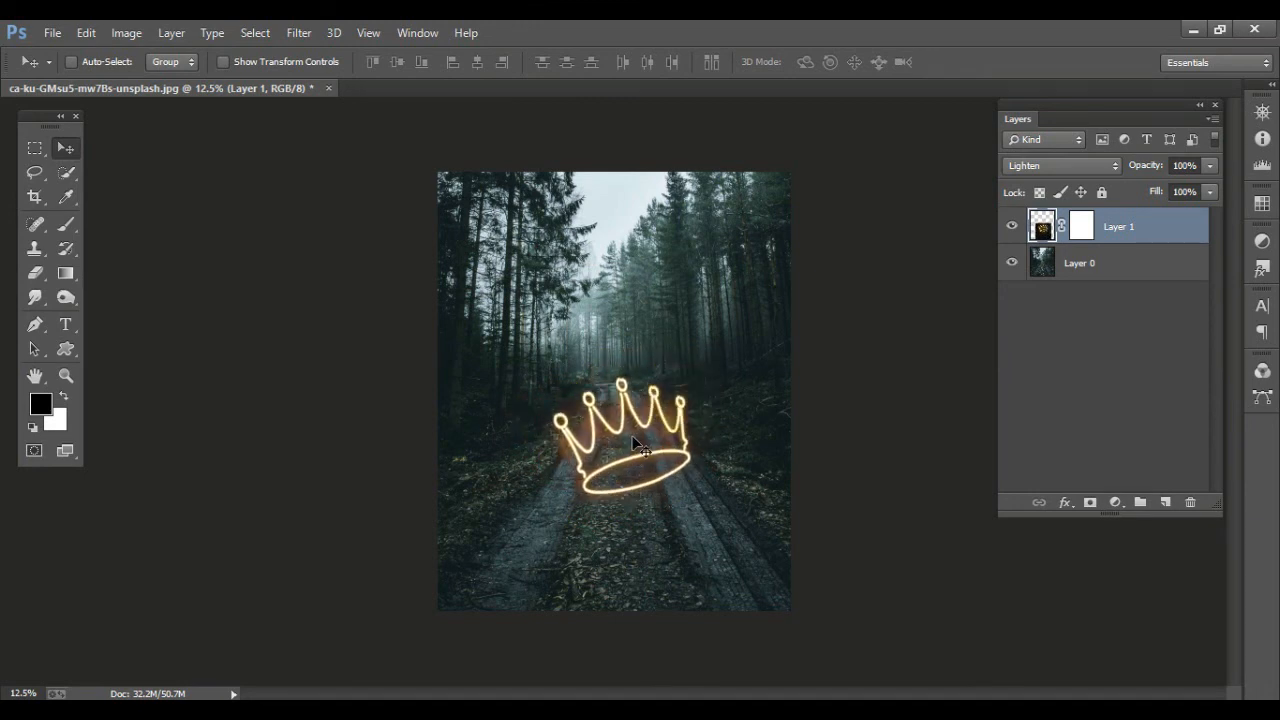
# Transform Layer 1 by scaling the crown to about 82%, moving it up the path and adjusting its corners for perspective
pyautogui.hotkey('ctrl', 't')
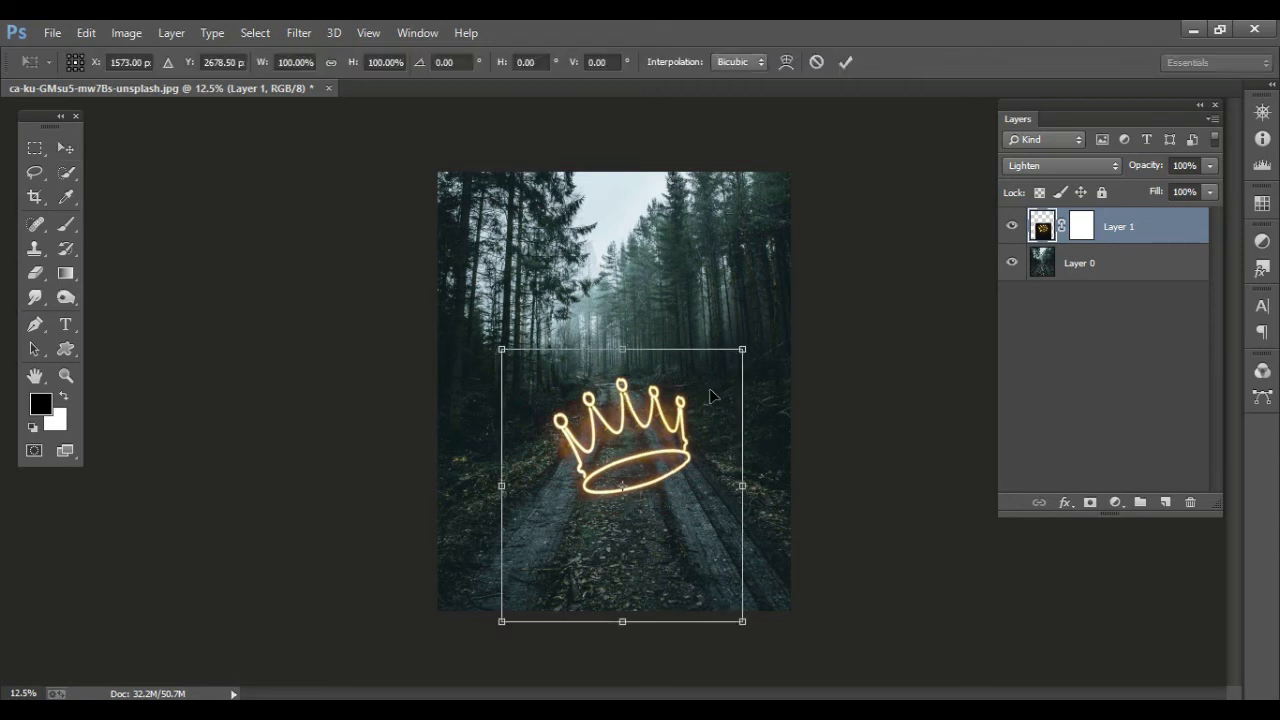
pyautogui.moveTo(742, 621); pyautogui.dragTo(725, 596)
pyautogui.moveTo(673, 508); pyautogui.dragTo(665, 437)
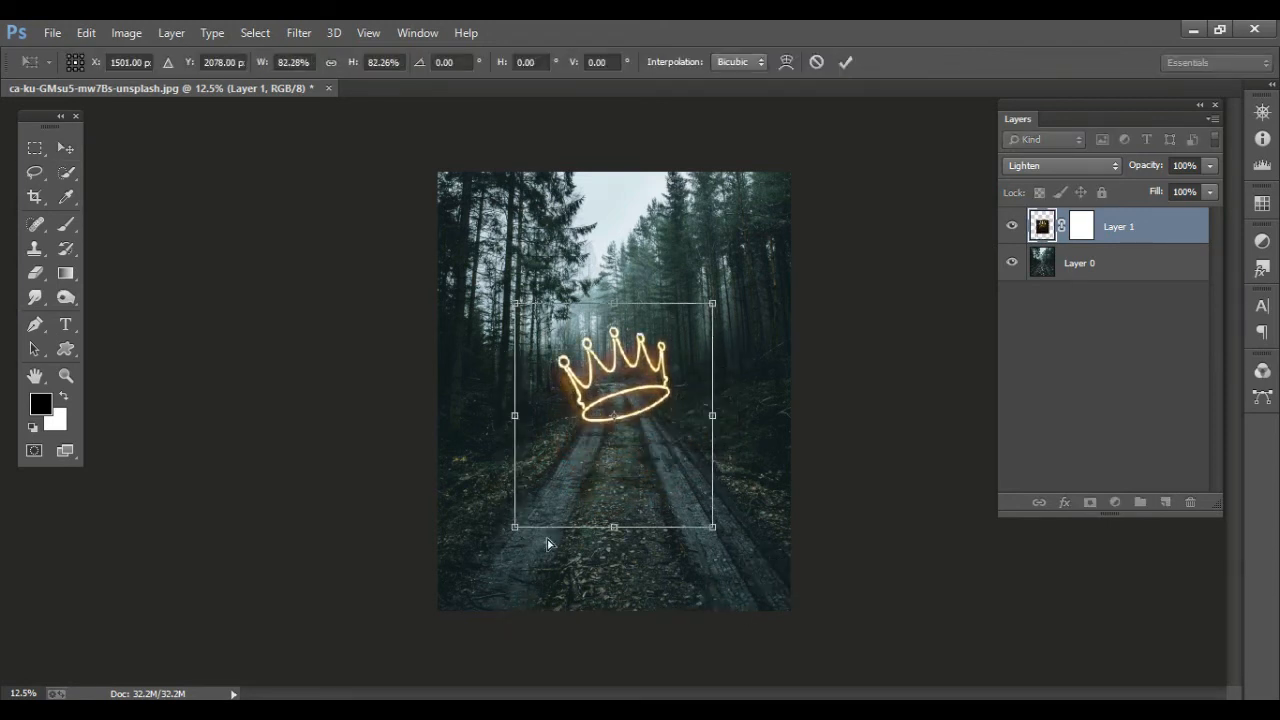
pyautogui.moveTo(524, 537); pyautogui.dragTo(537, 510)
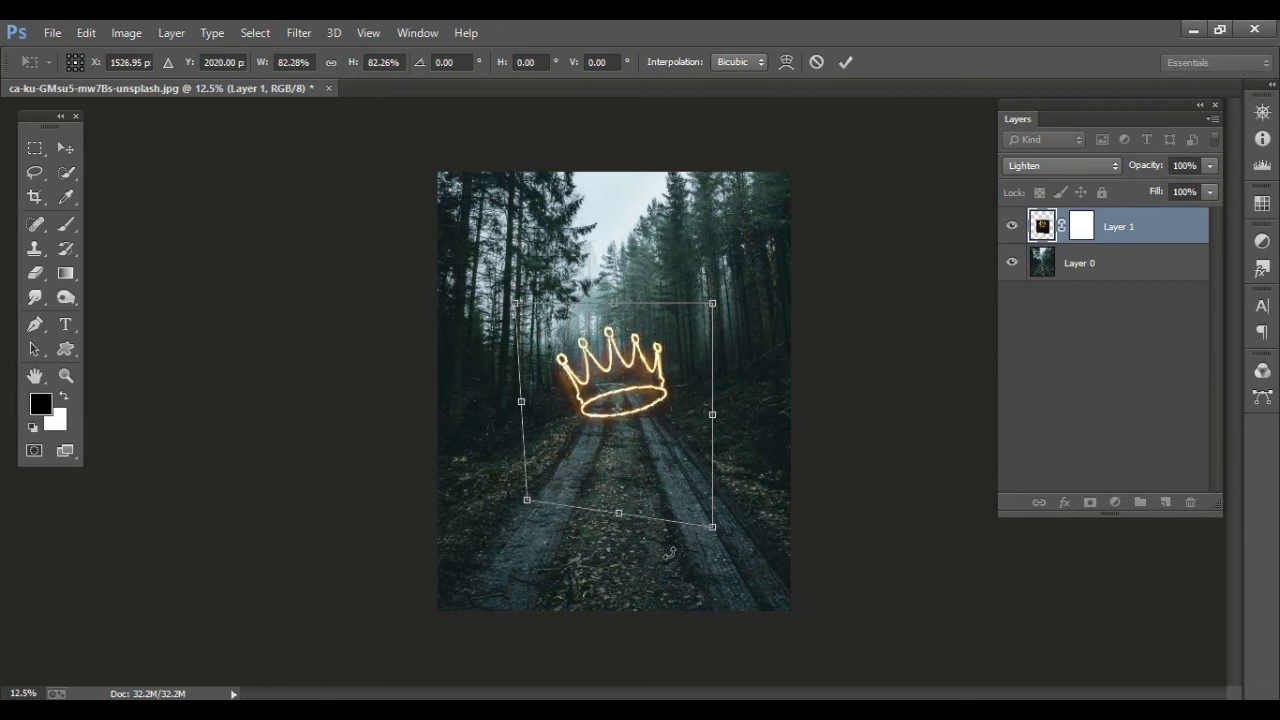
pyautogui.moveTo(723, 537); pyautogui.dragTo(711, 524)
pyautogui.moveTo(712, 303); pyautogui.dragTo(722, 284)
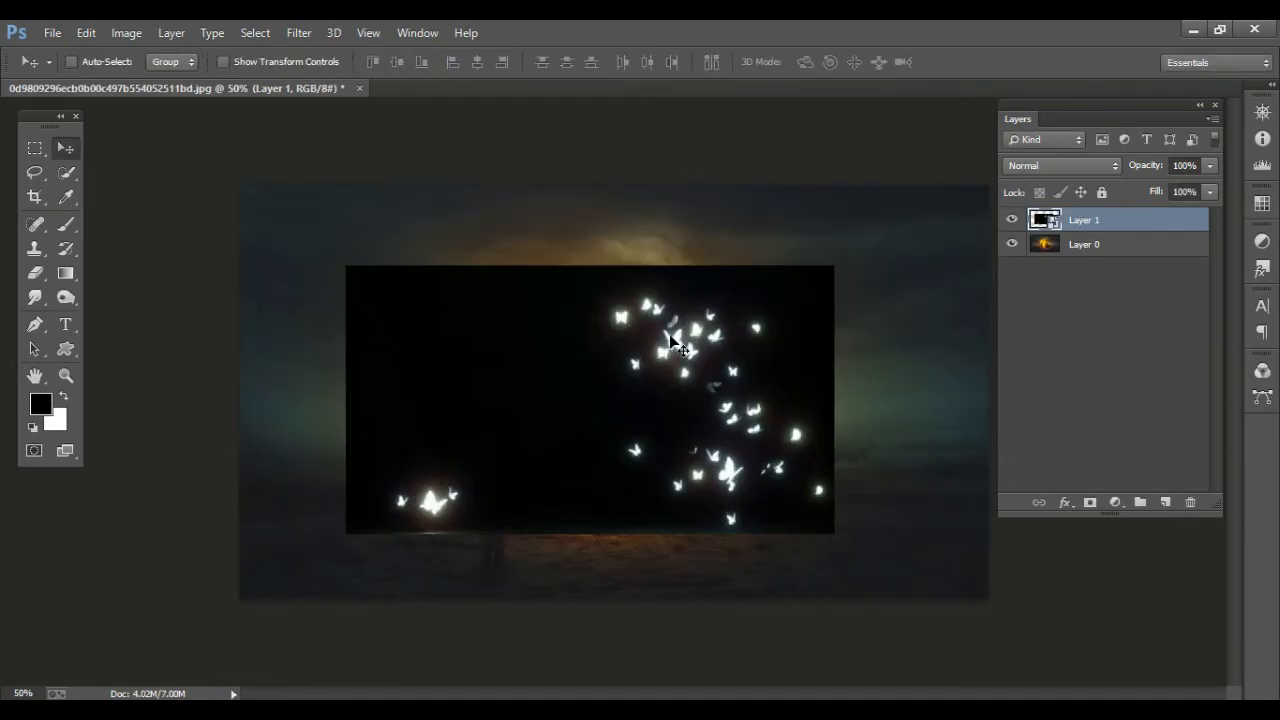
# Reposition the butterfly picture over the burning house, and toggle the visibility of both layers to compare them
pyautogui.moveTo(670, 343); pyautogui.dragTo(752, 407)
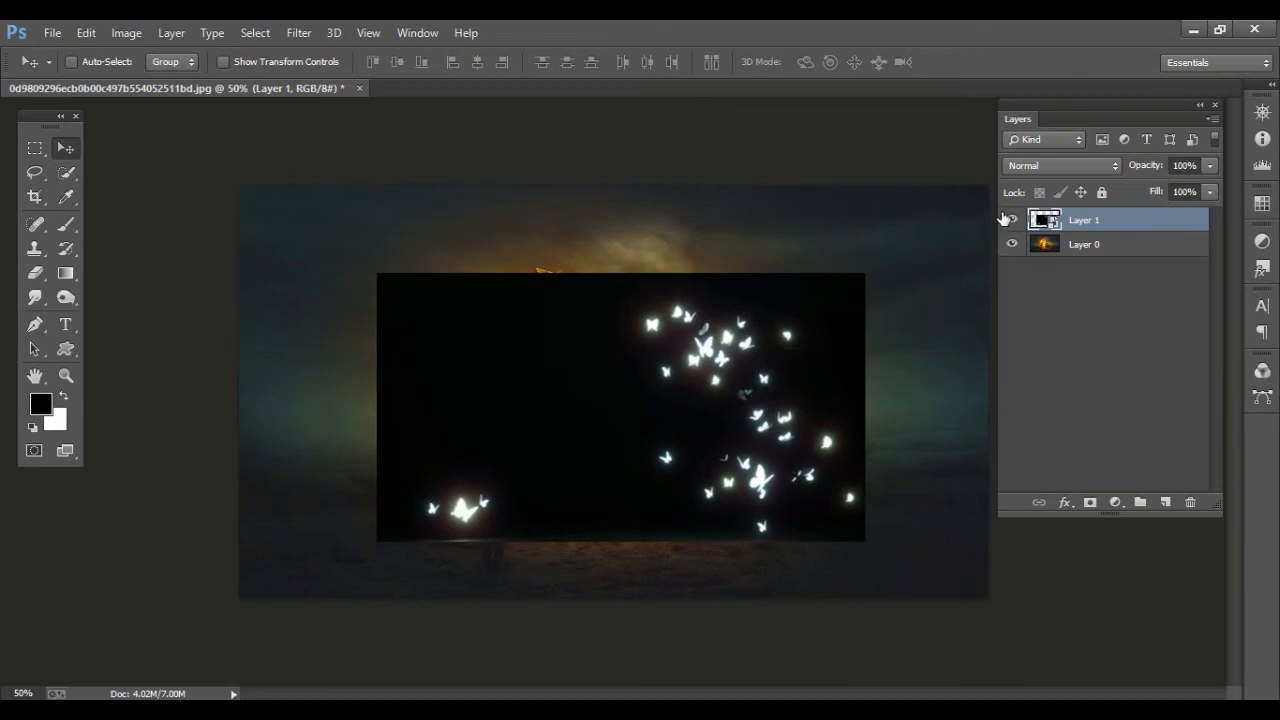
pyautogui.click(1011, 244)
pyautogui.click(1011, 244)
pyautogui.click(1011, 220)
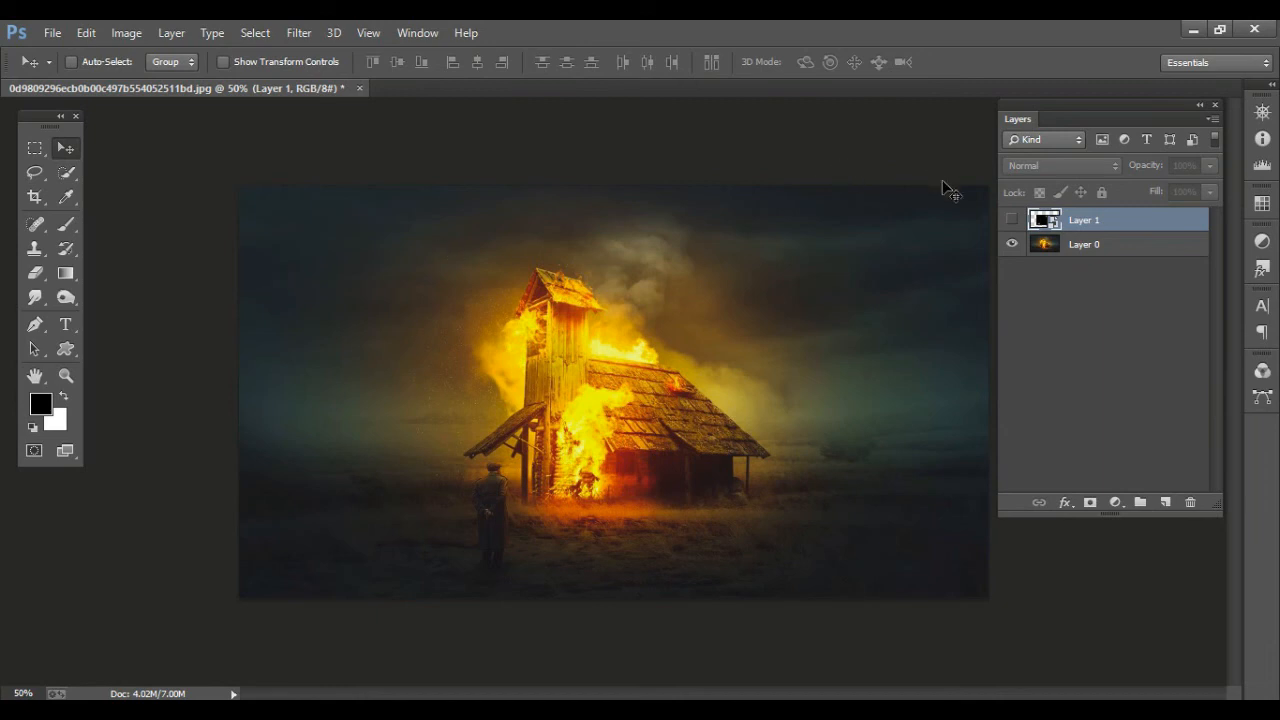
pyautogui.click(1010, 220)
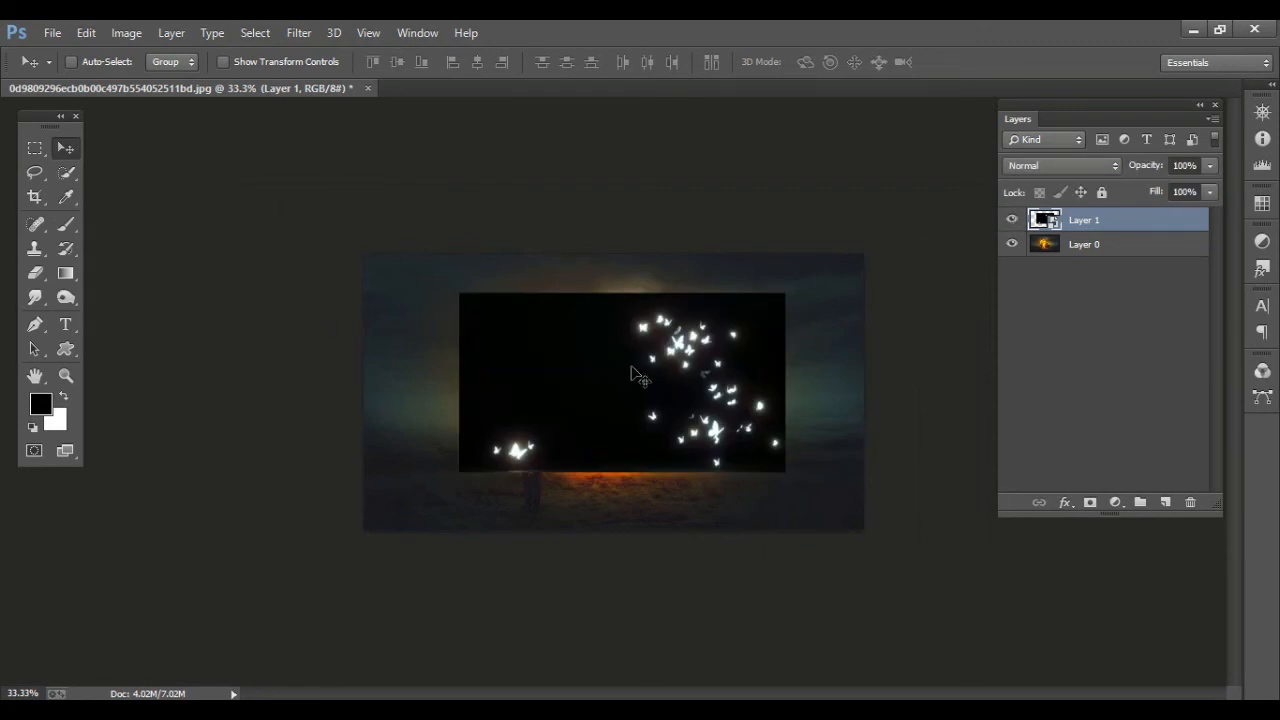
pyautogui.moveTo(631, 370); pyautogui.dragTo(622, 405)
pyautogui.hotkey('ctrl', '+')
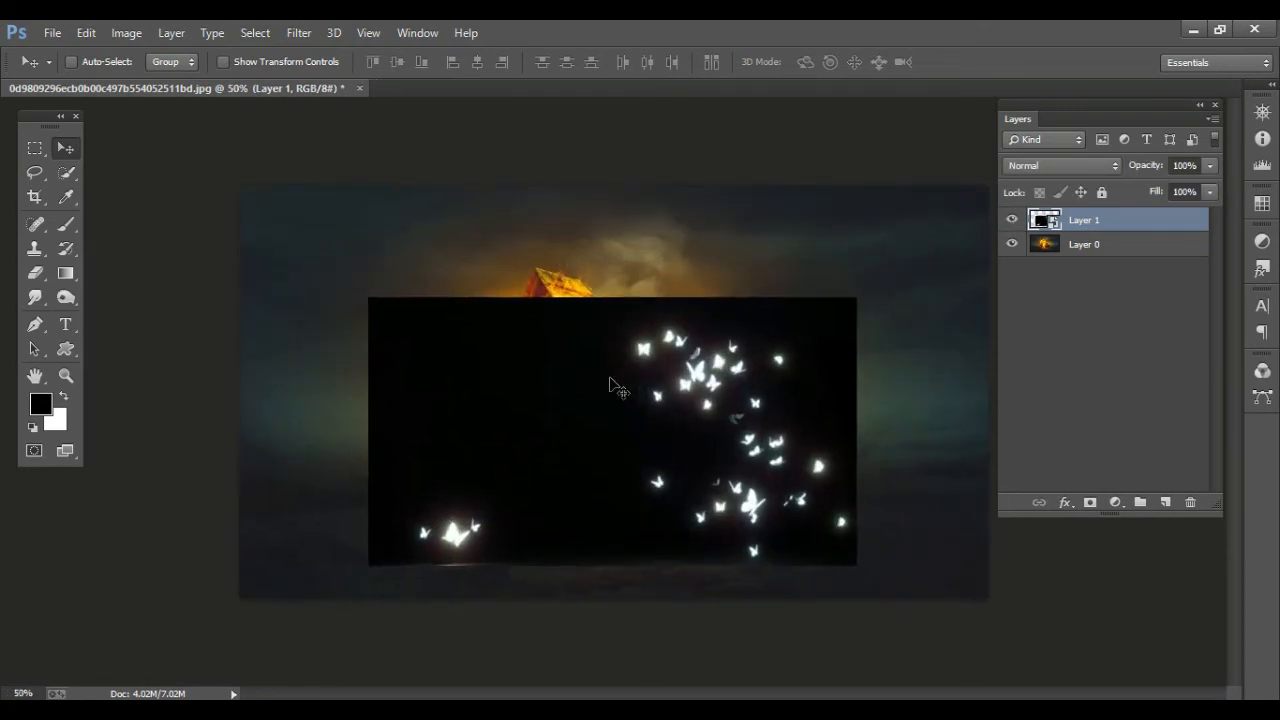
# Try Lighten on the butterfly layer, switch its blending mode to Screen, and move the butterflies up beside the roof
pyautogui.click(1107, 168)
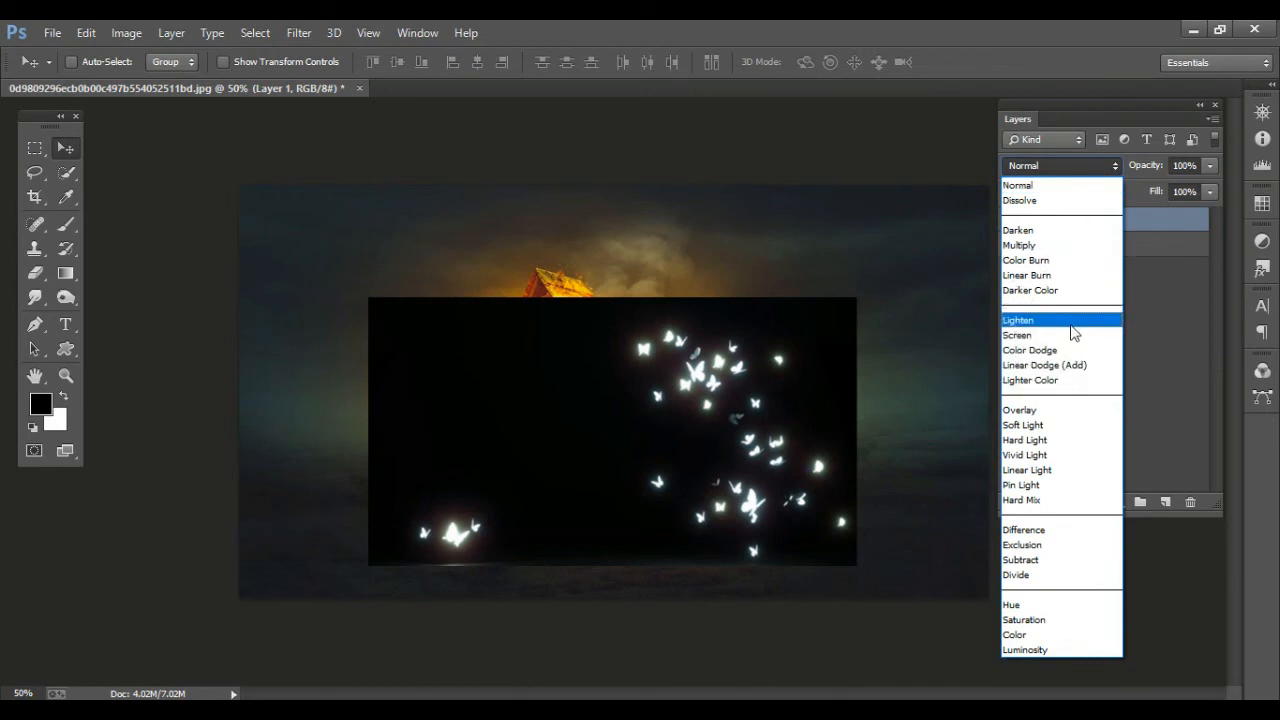
pyautogui.click(1070, 321)
pyautogui.click(1040, 165)
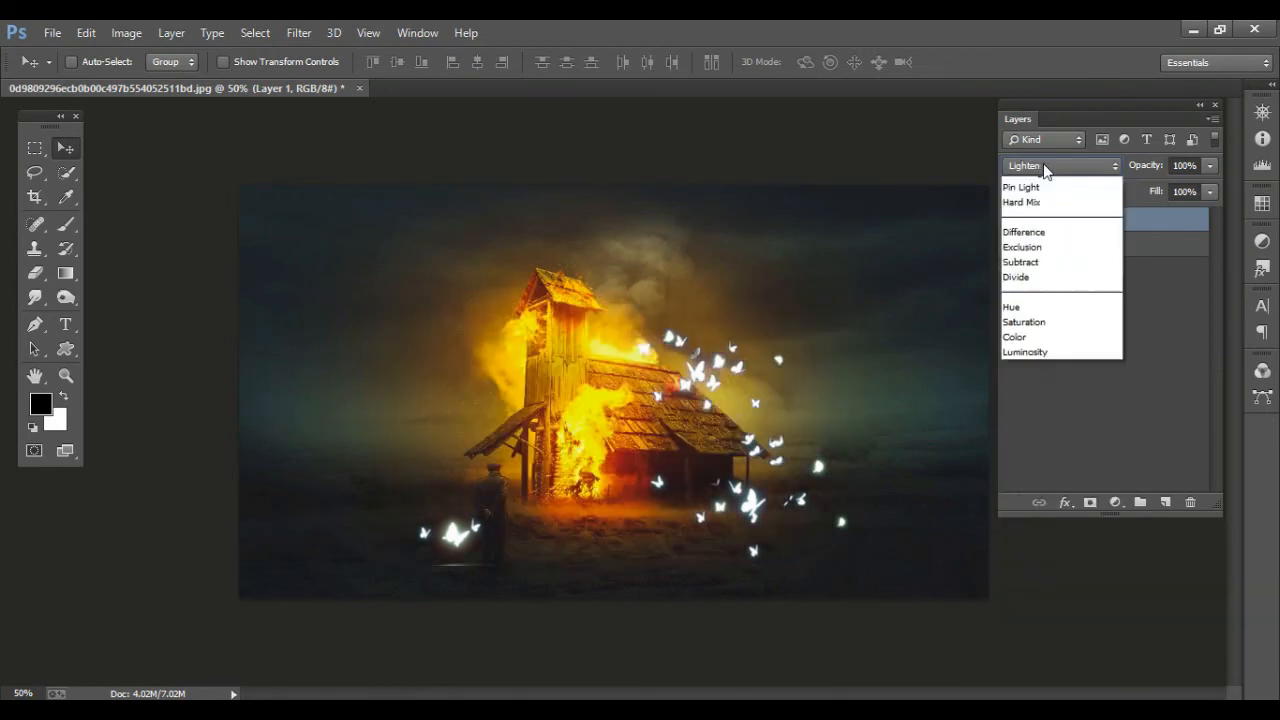
pyautogui.click(1037, 335)
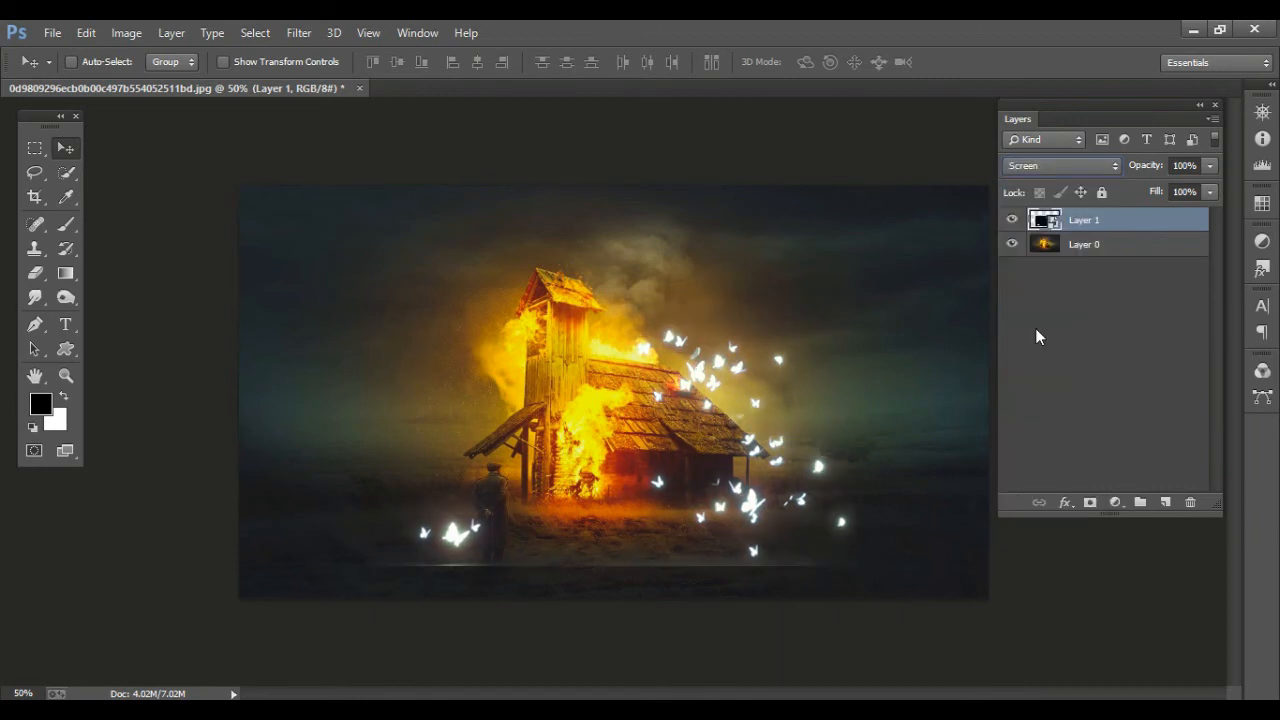
pyautogui.moveTo(706, 446); pyautogui.dragTo(711, 393)
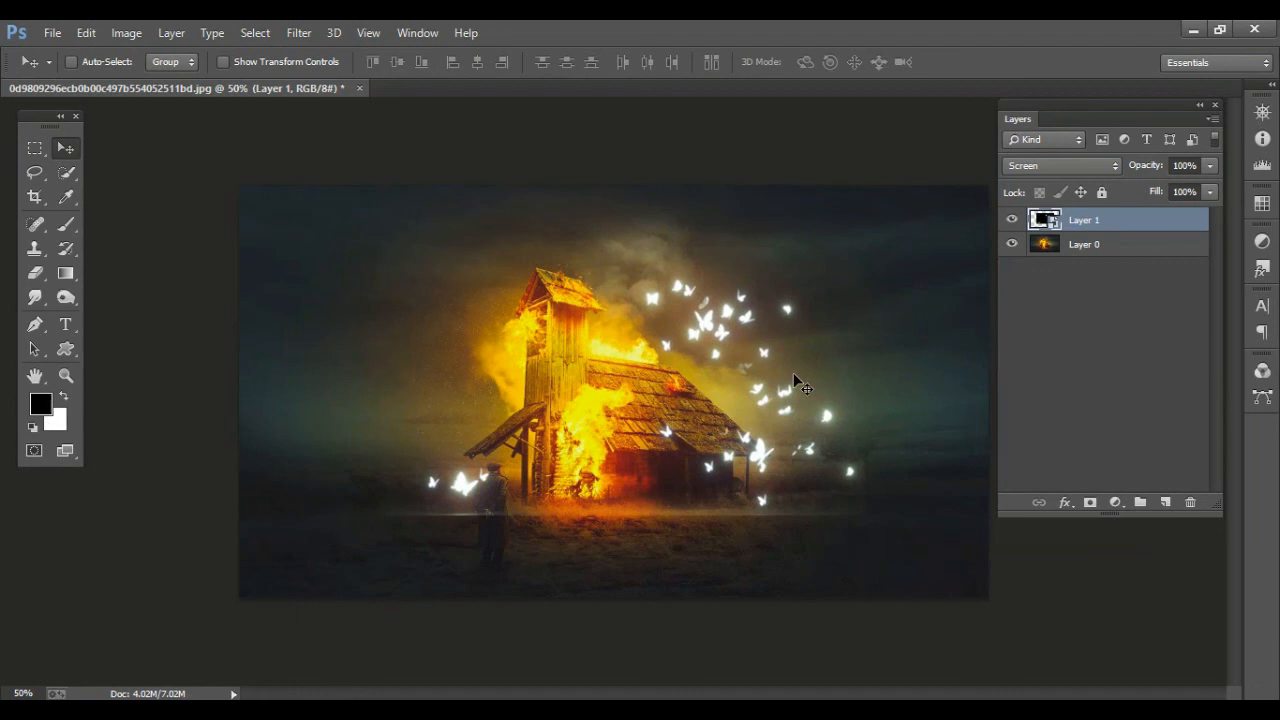
# Compare Lighten with Screen on the butterfly layer, keep Screen, and move the butterflies down and left across the house
pyautogui.click(1066, 172)
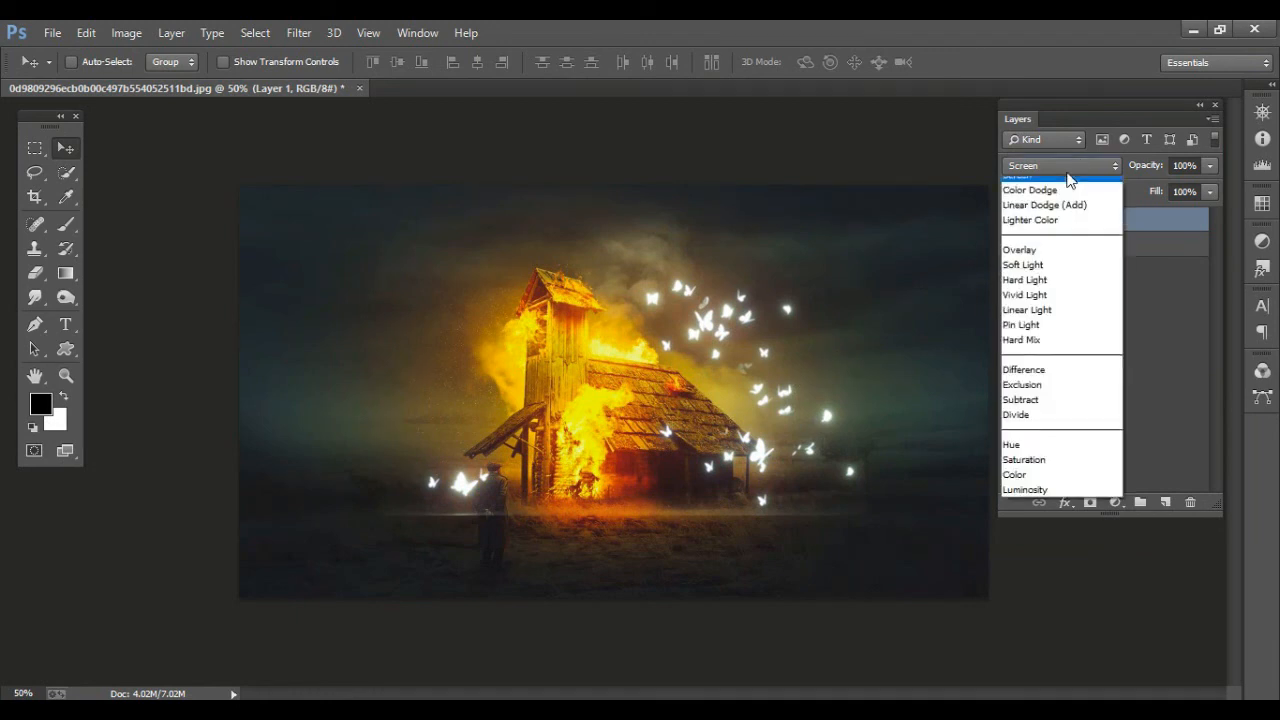
pyautogui.click(1040, 329)
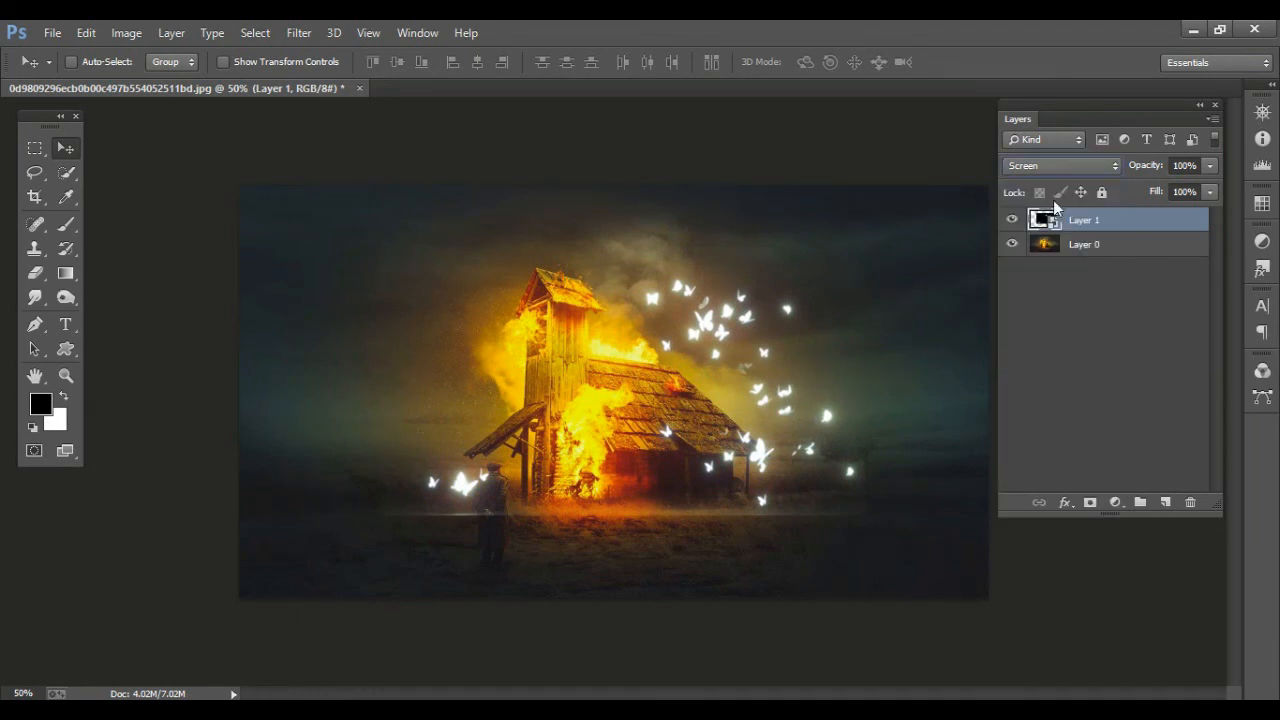
pyautogui.click(1058, 166)
pyautogui.click(1049, 316)
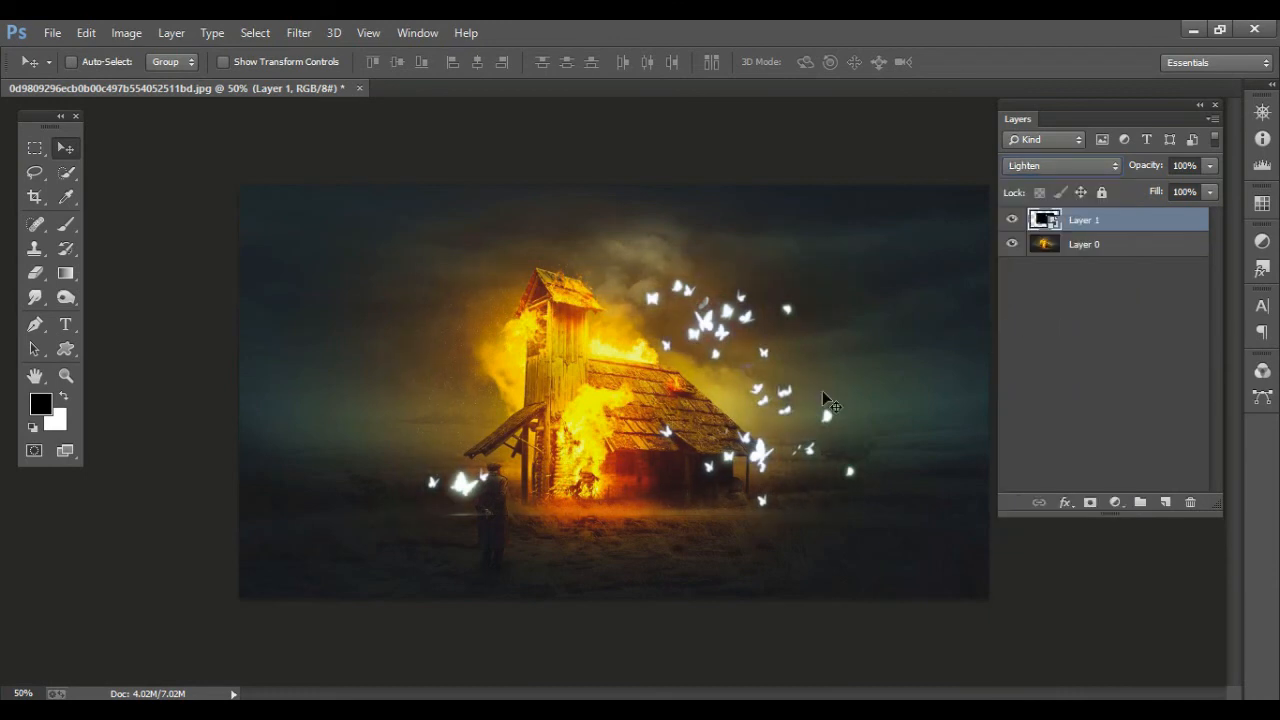
pyautogui.click(1088, 167)
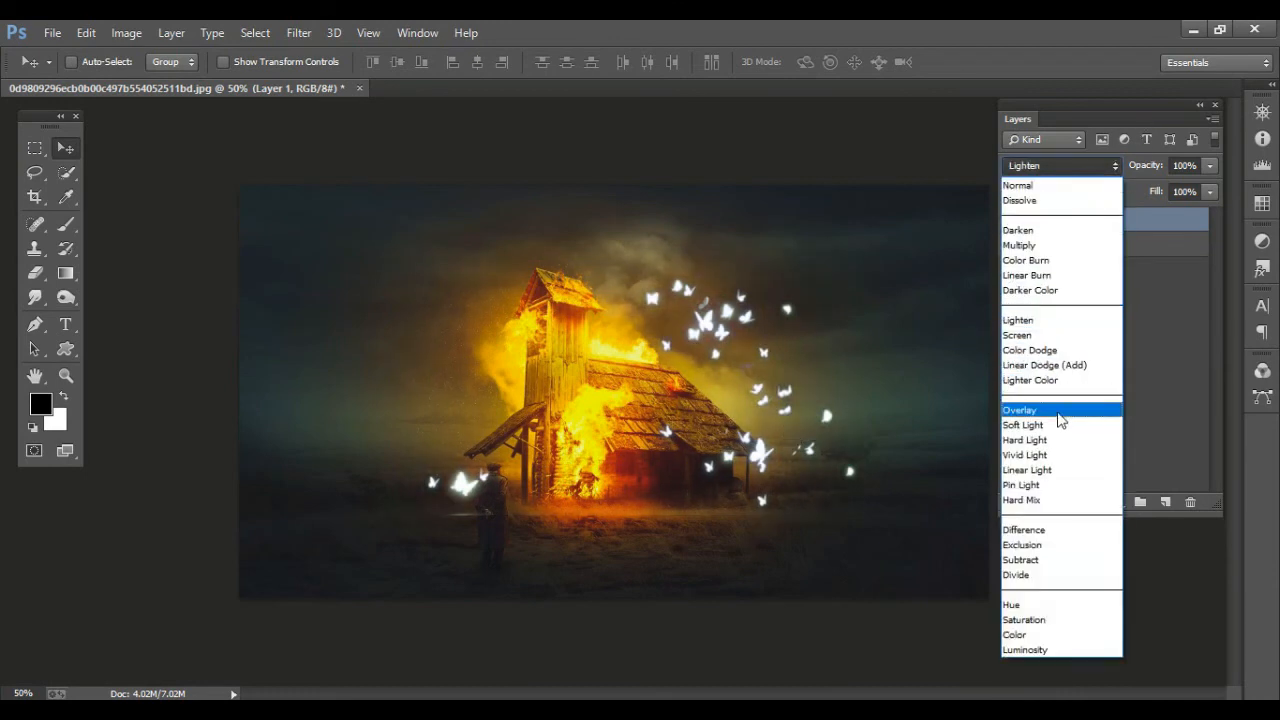
pyautogui.click(1058, 335)
pyautogui.moveTo(762, 492); pyautogui.dragTo(705, 525)
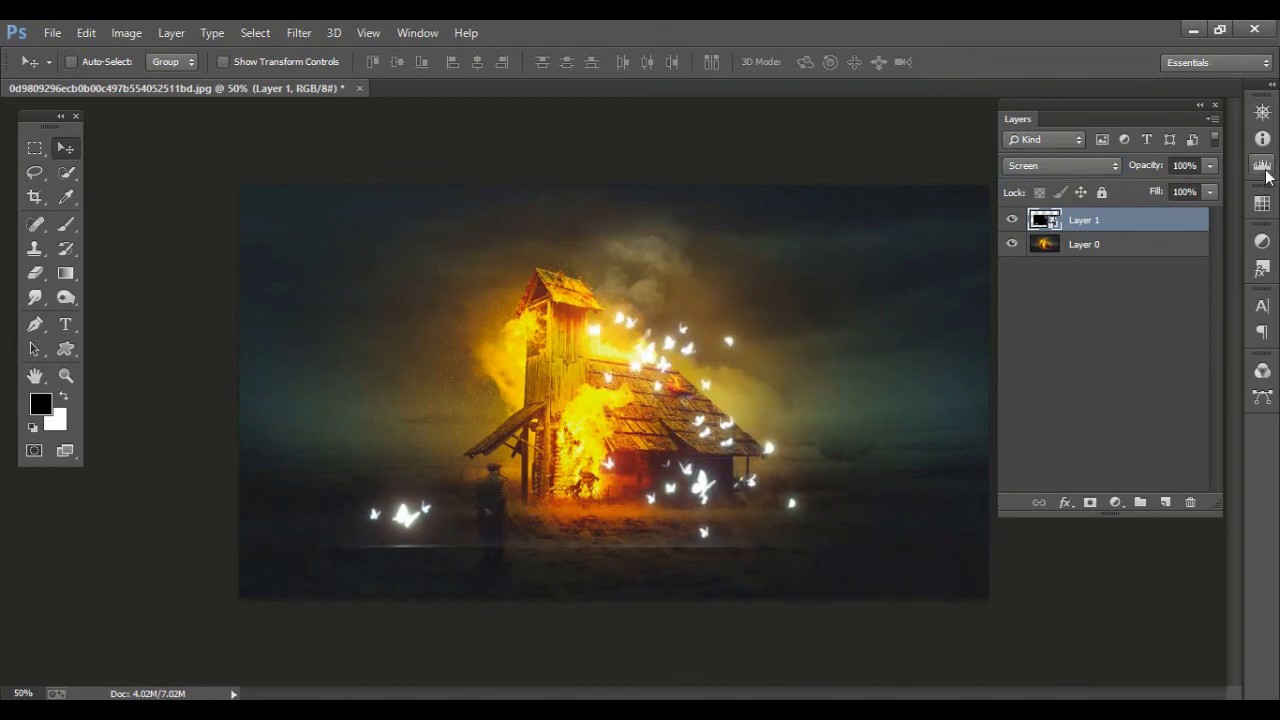
# Transform the butterfly layer to about 358% width and height, positioned so it covers the whole burning-house image
pyautogui.hotkey('ctrl', 't')
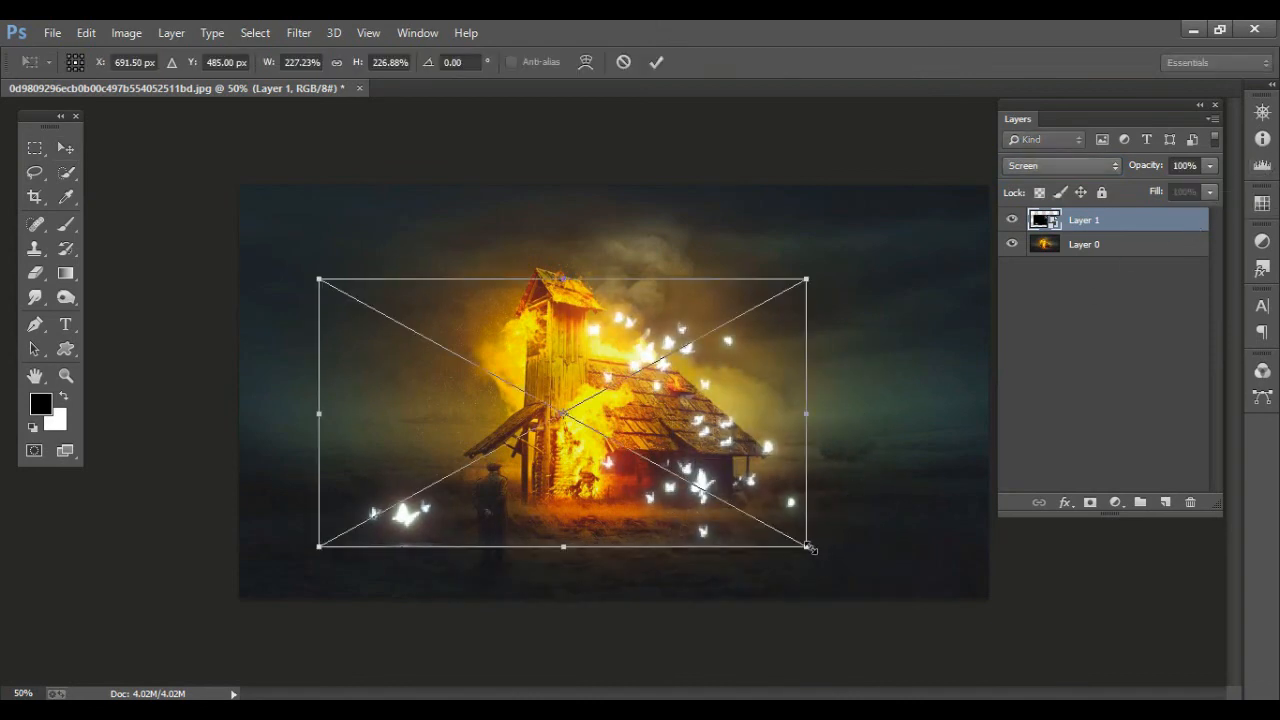
pyautogui.moveTo(807, 546); pyautogui.dragTo(565, 420)
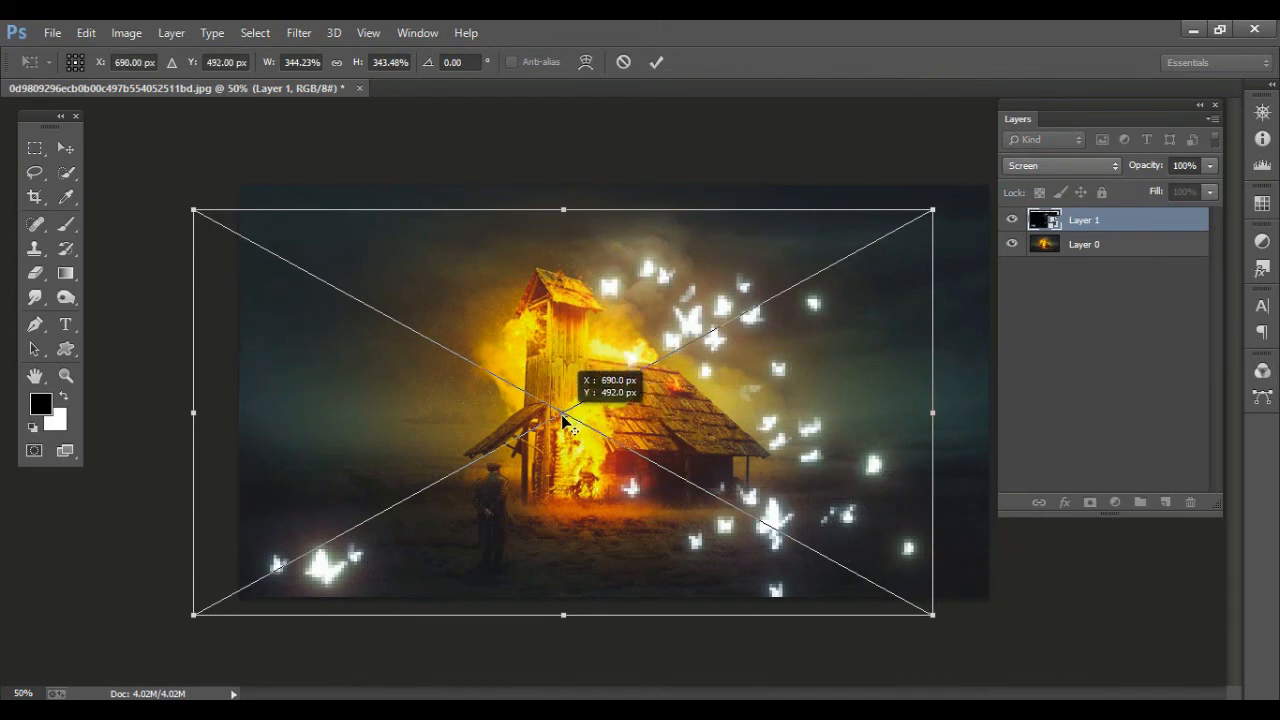
pyautogui.moveTo(690, 423); pyautogui.dragTo(736, 399)
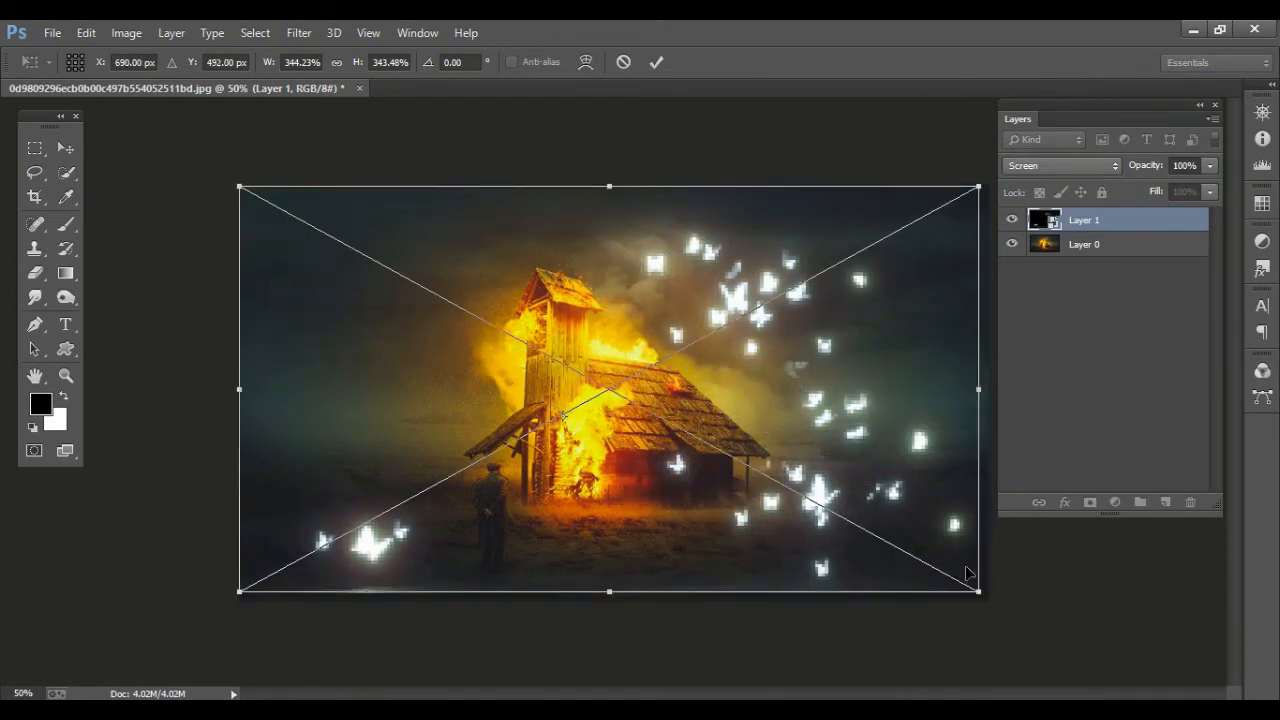
pyautogui.hotkey('ctrl', '+')
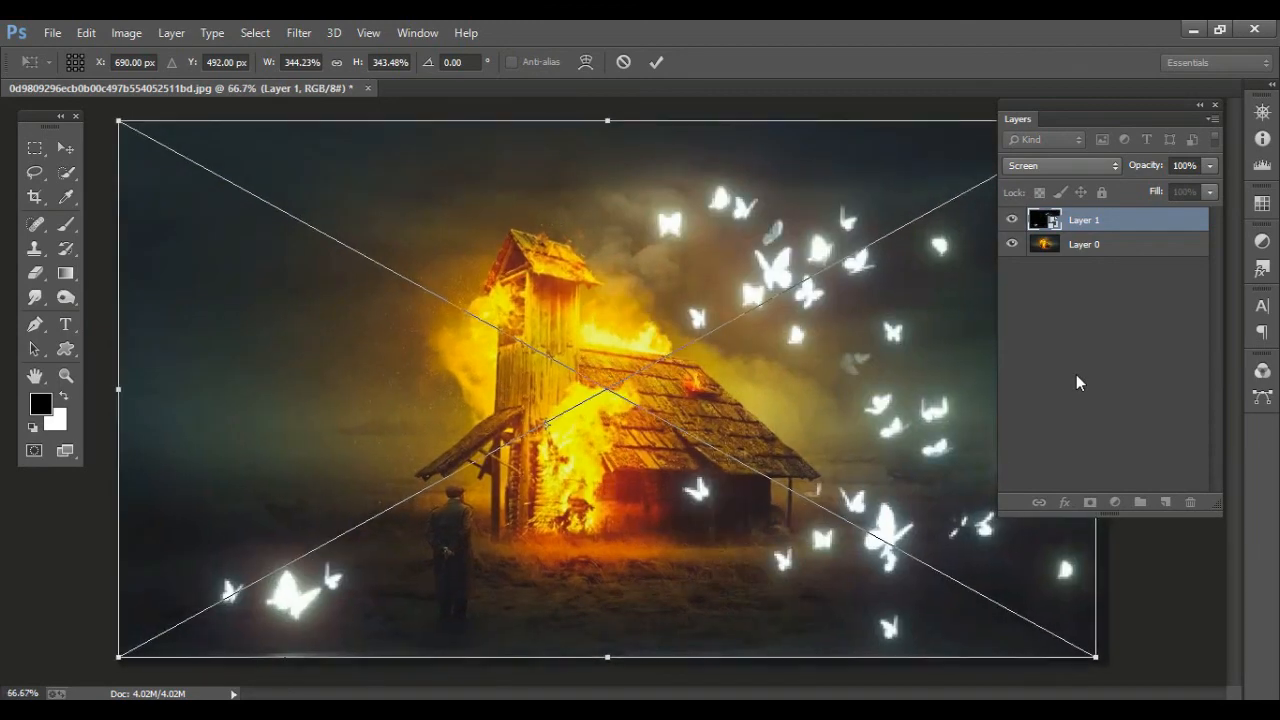
pyautogui.hotkey('ctrl', '-')
pyautogui.hotkey('ctrl', '-')
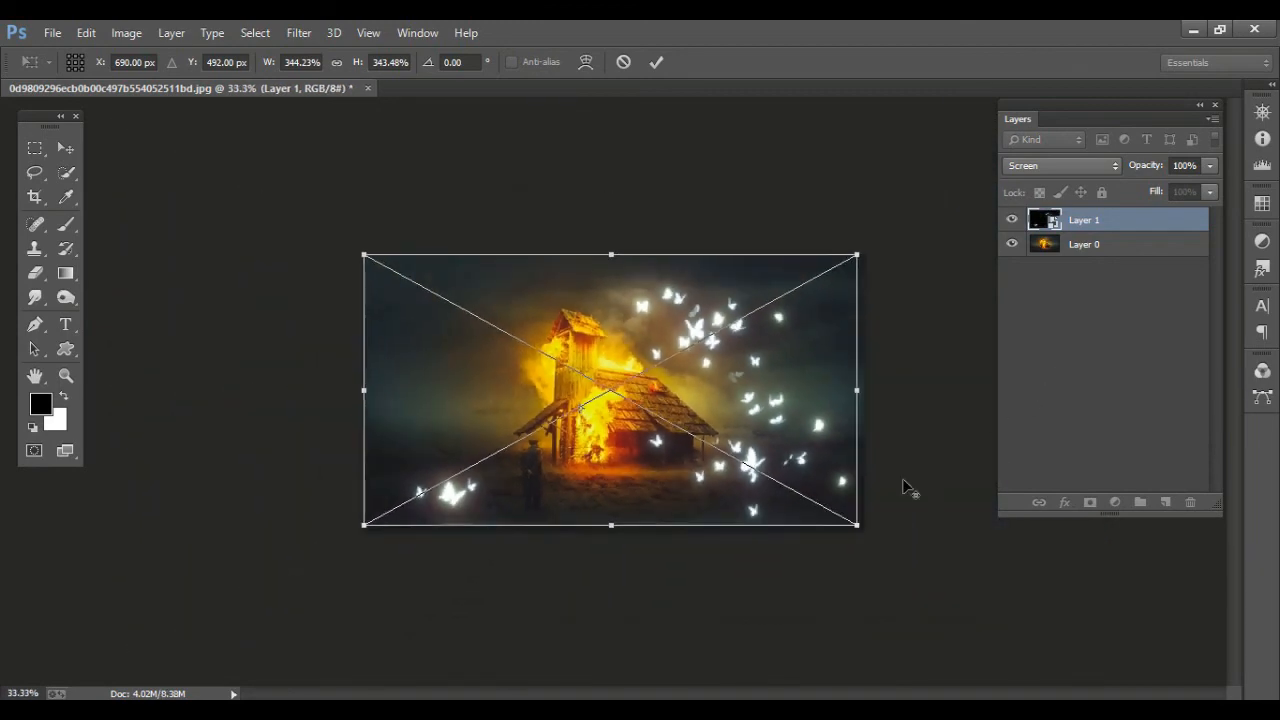
pyautogui.moveTo(857, 525); pyautogui.dragTo(870, 530)
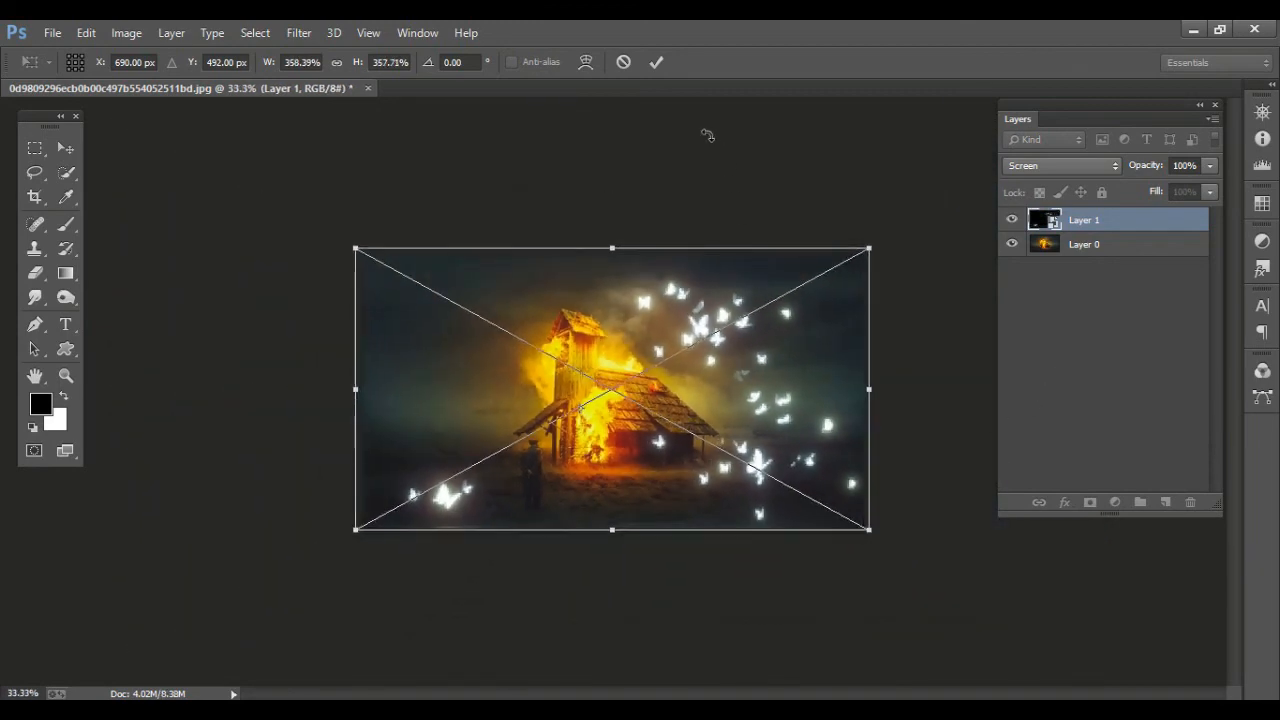
pyautogui.click(658, 63)
pyautogui.moveTo(770, 322); pyautogui.dragTo(792, 337)
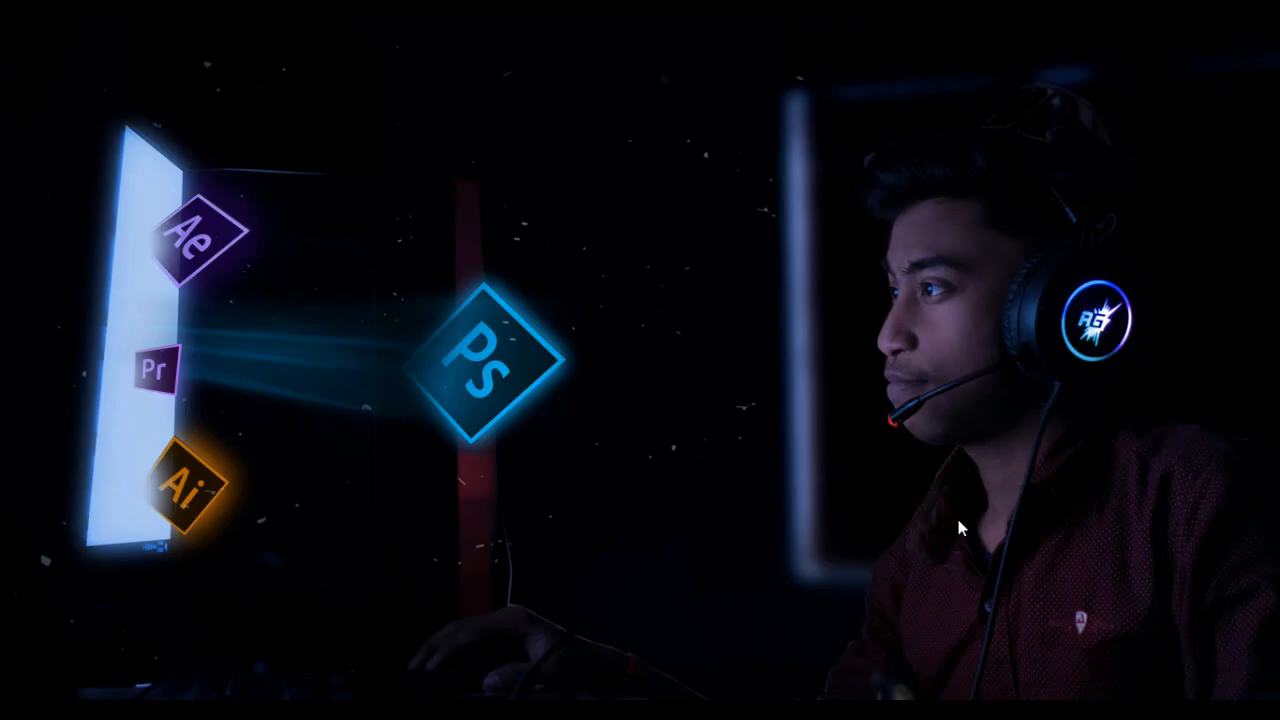